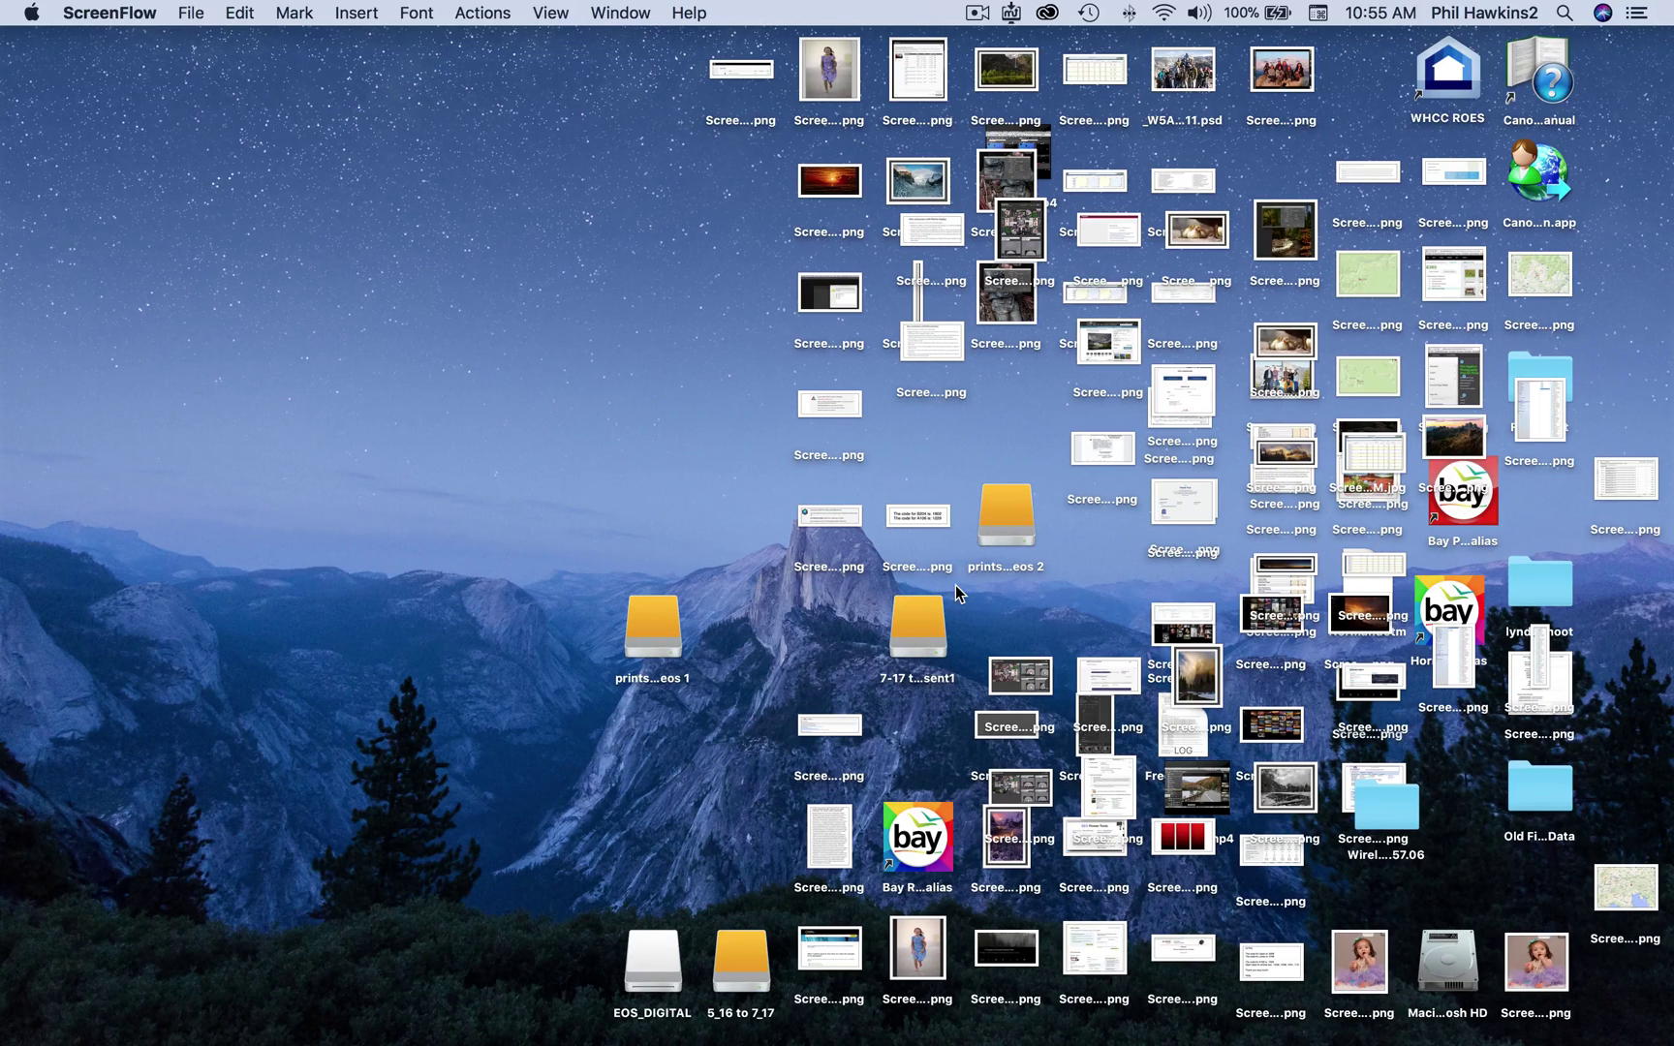
Launch DxO PhotoLab
mouse_move(733, 1034)
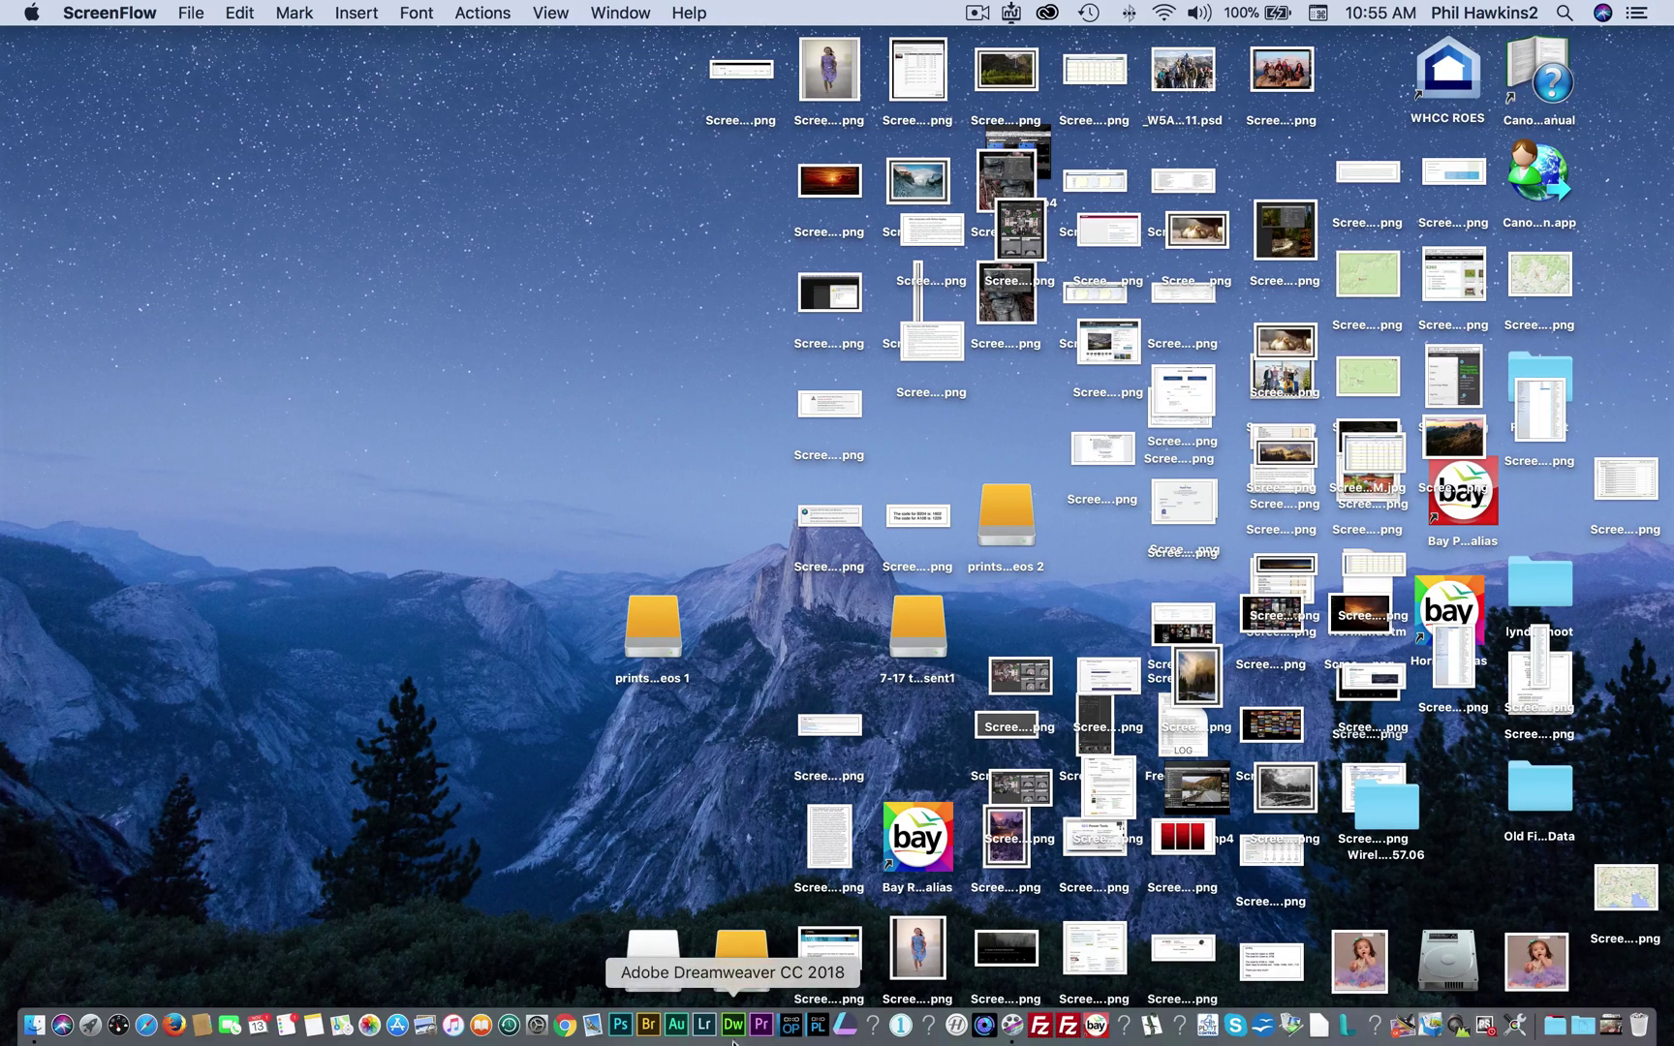
left_click(818, 1033)
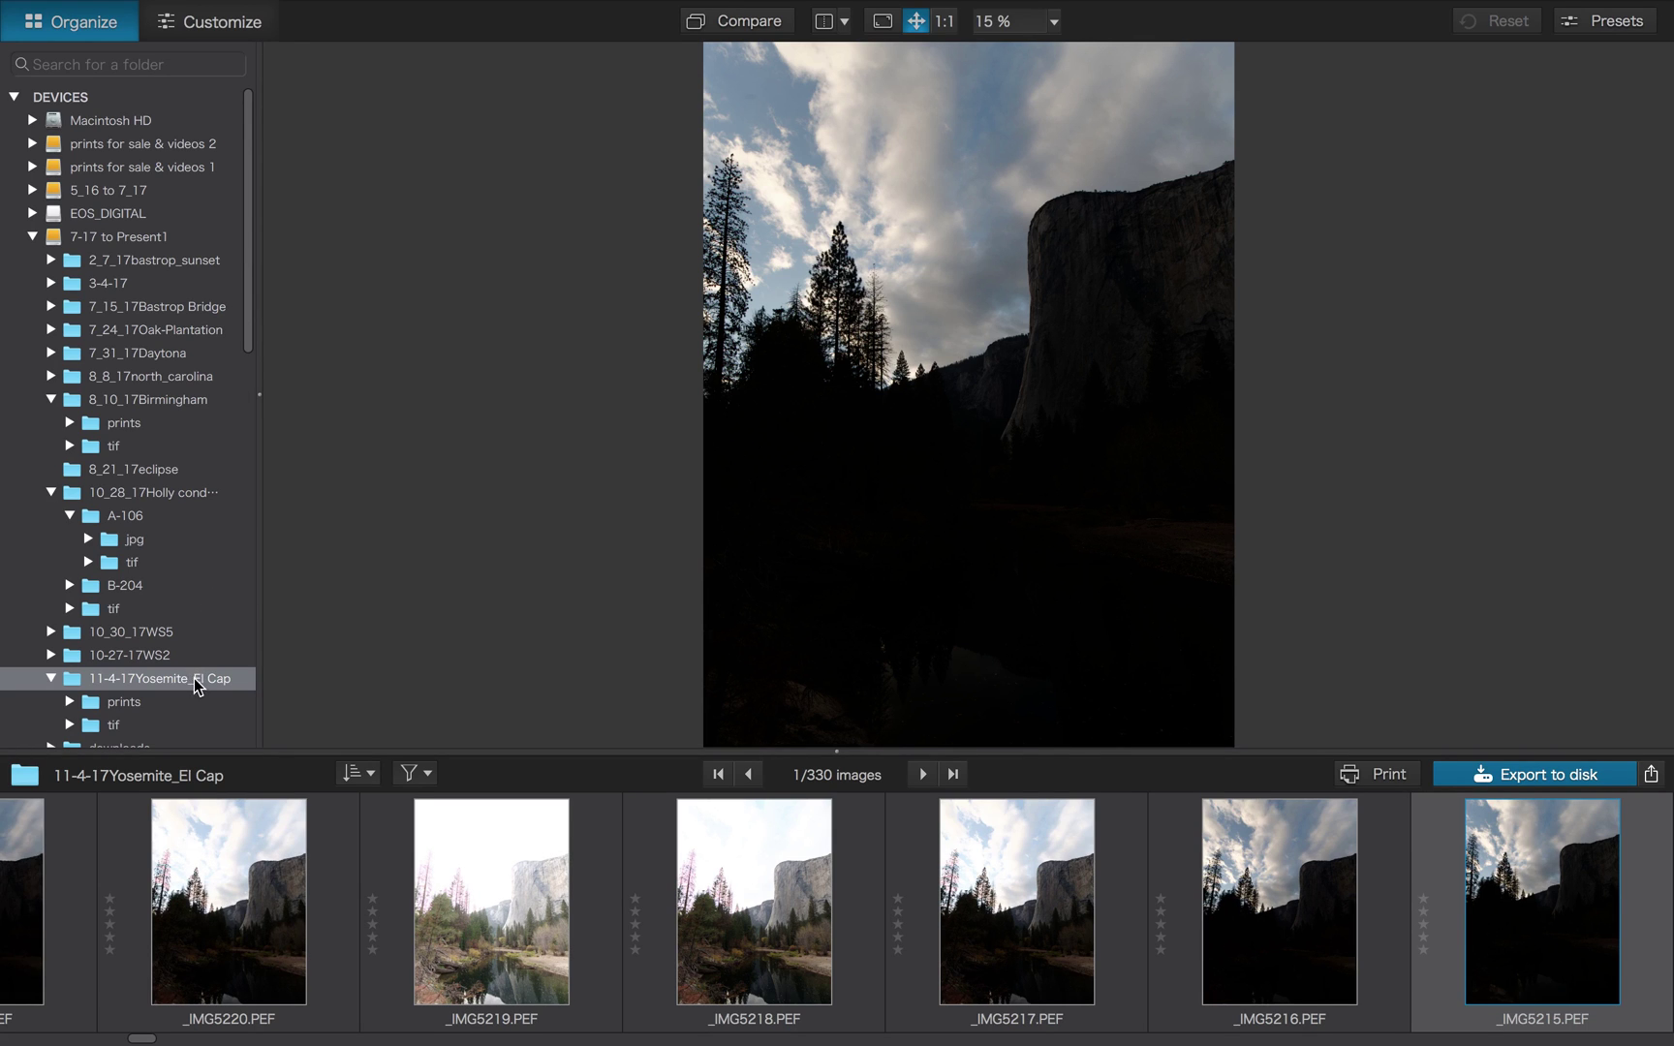
Select the images _IMG5201.PEF and _IMG5199.PEF together in the 11-4-17Yosemite_El Cap folder
scroll(194, 683, "down", 1)
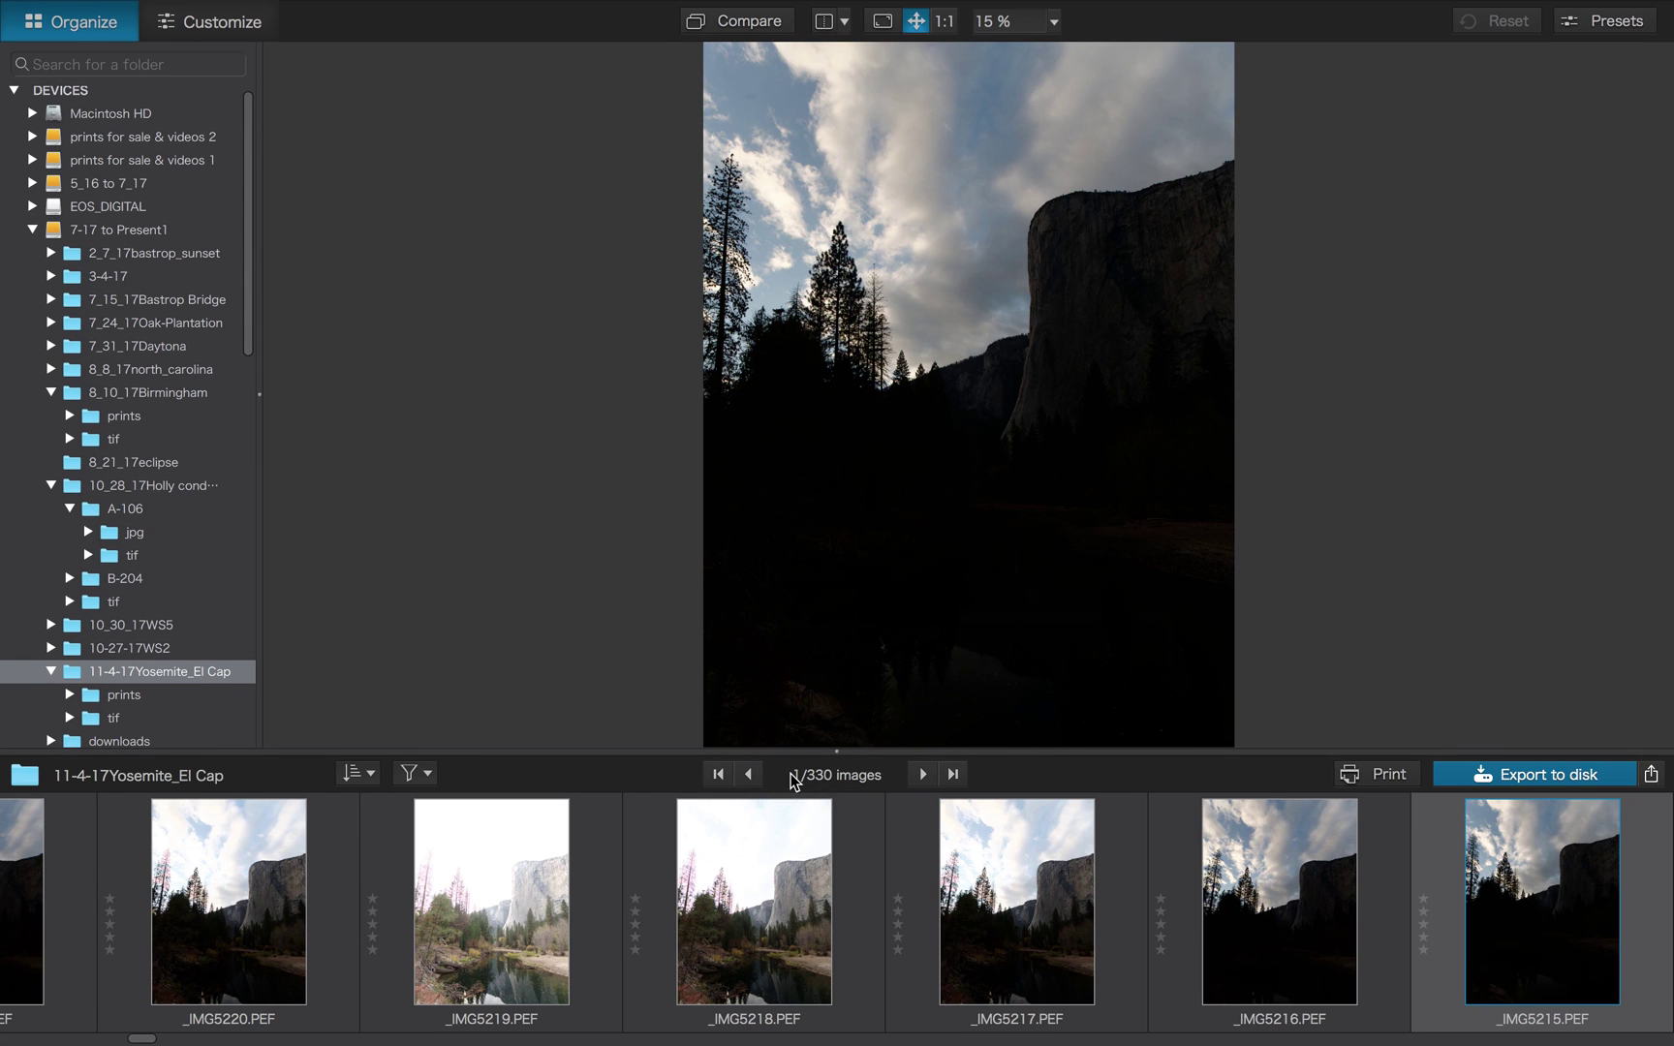
scroll(765, 918, "right", 10)
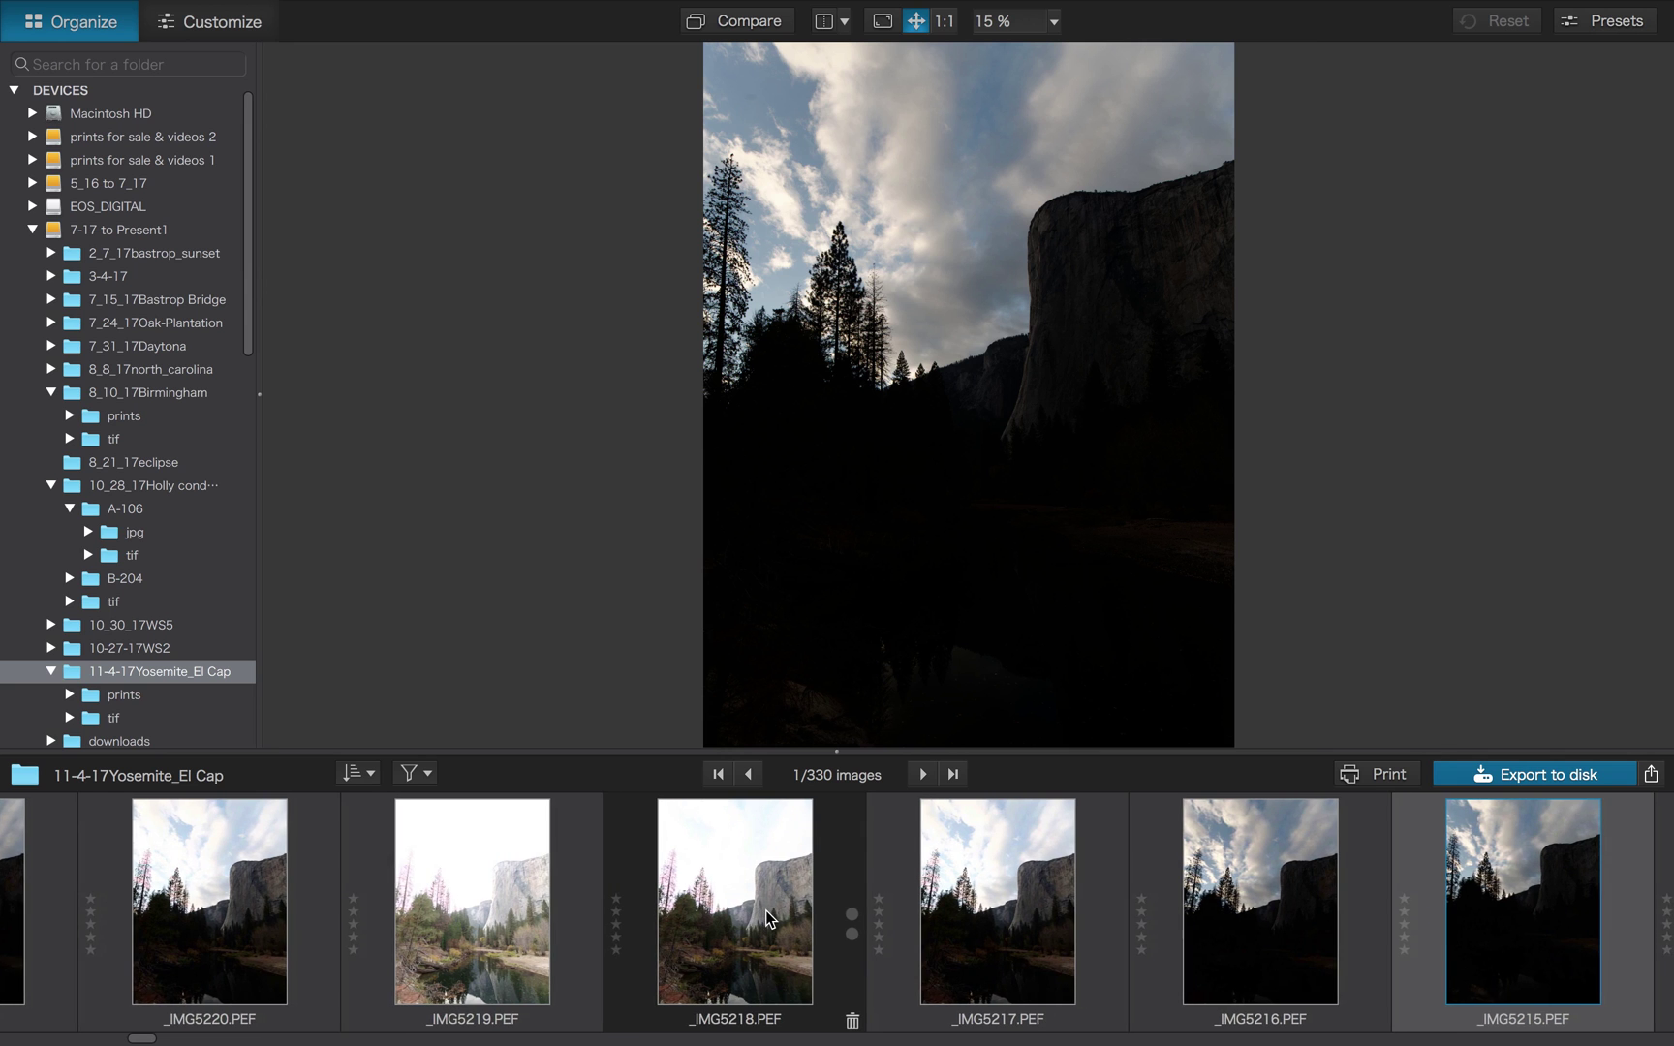
scroll(775, 918, "right", 15)
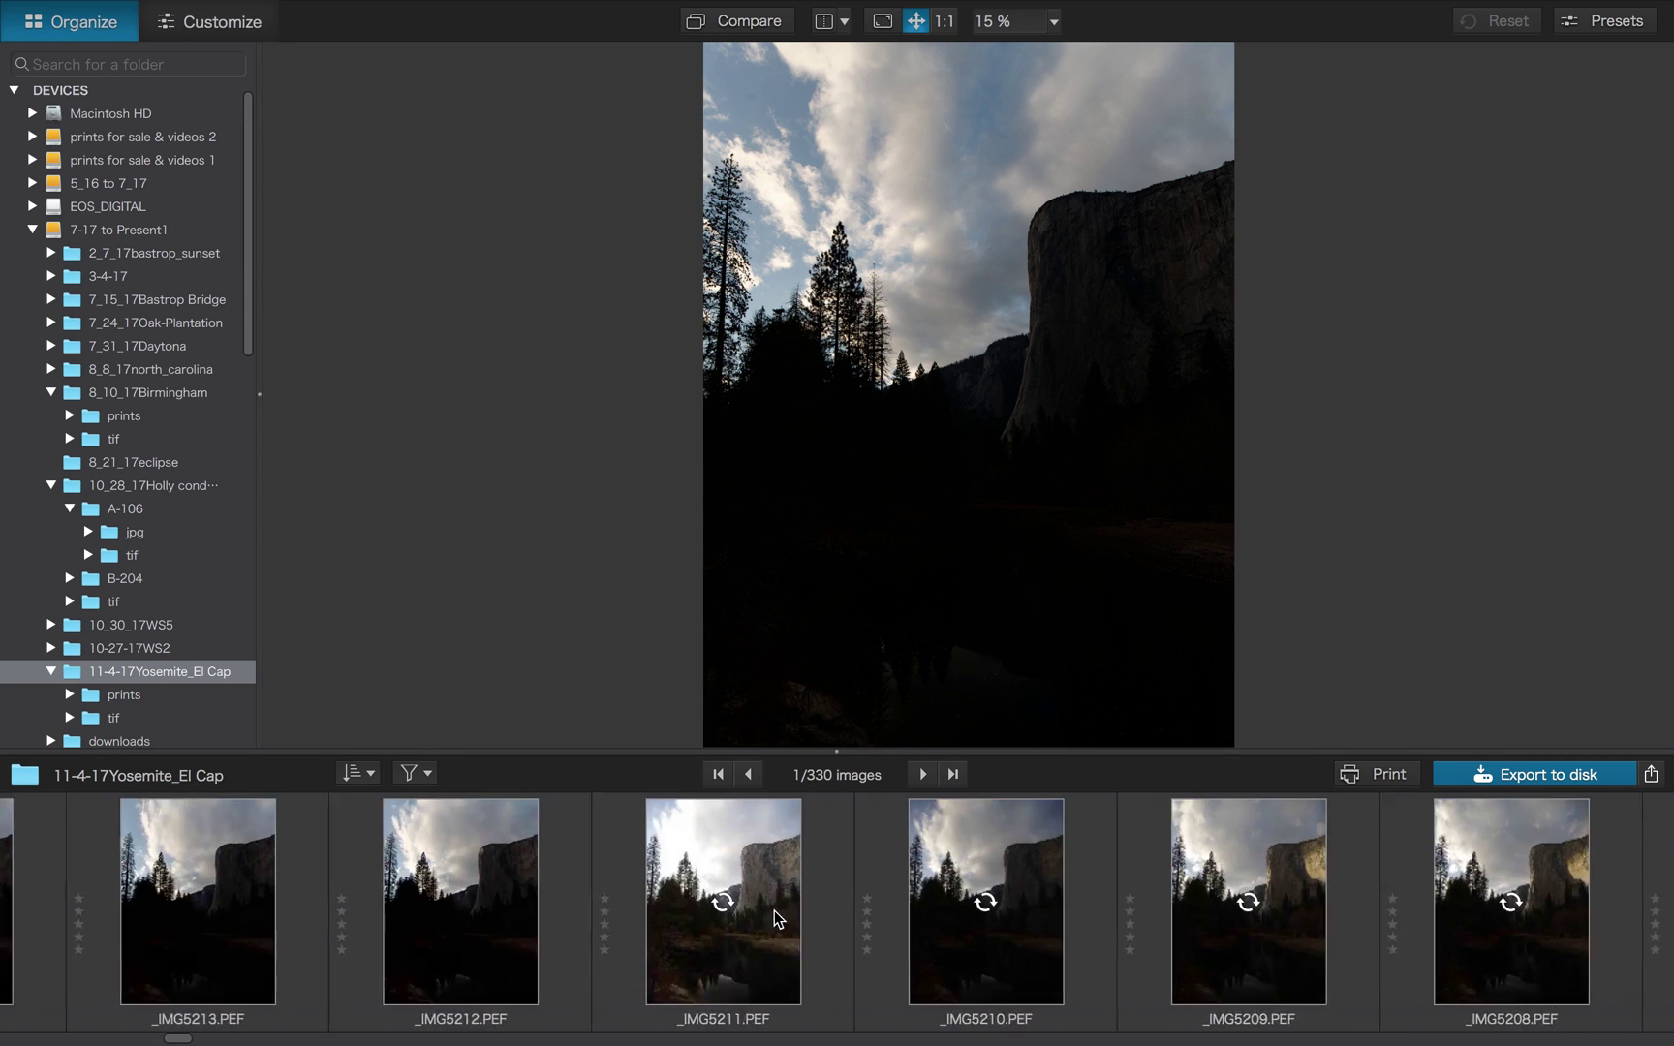
scroll(775, 919, "right", 15)
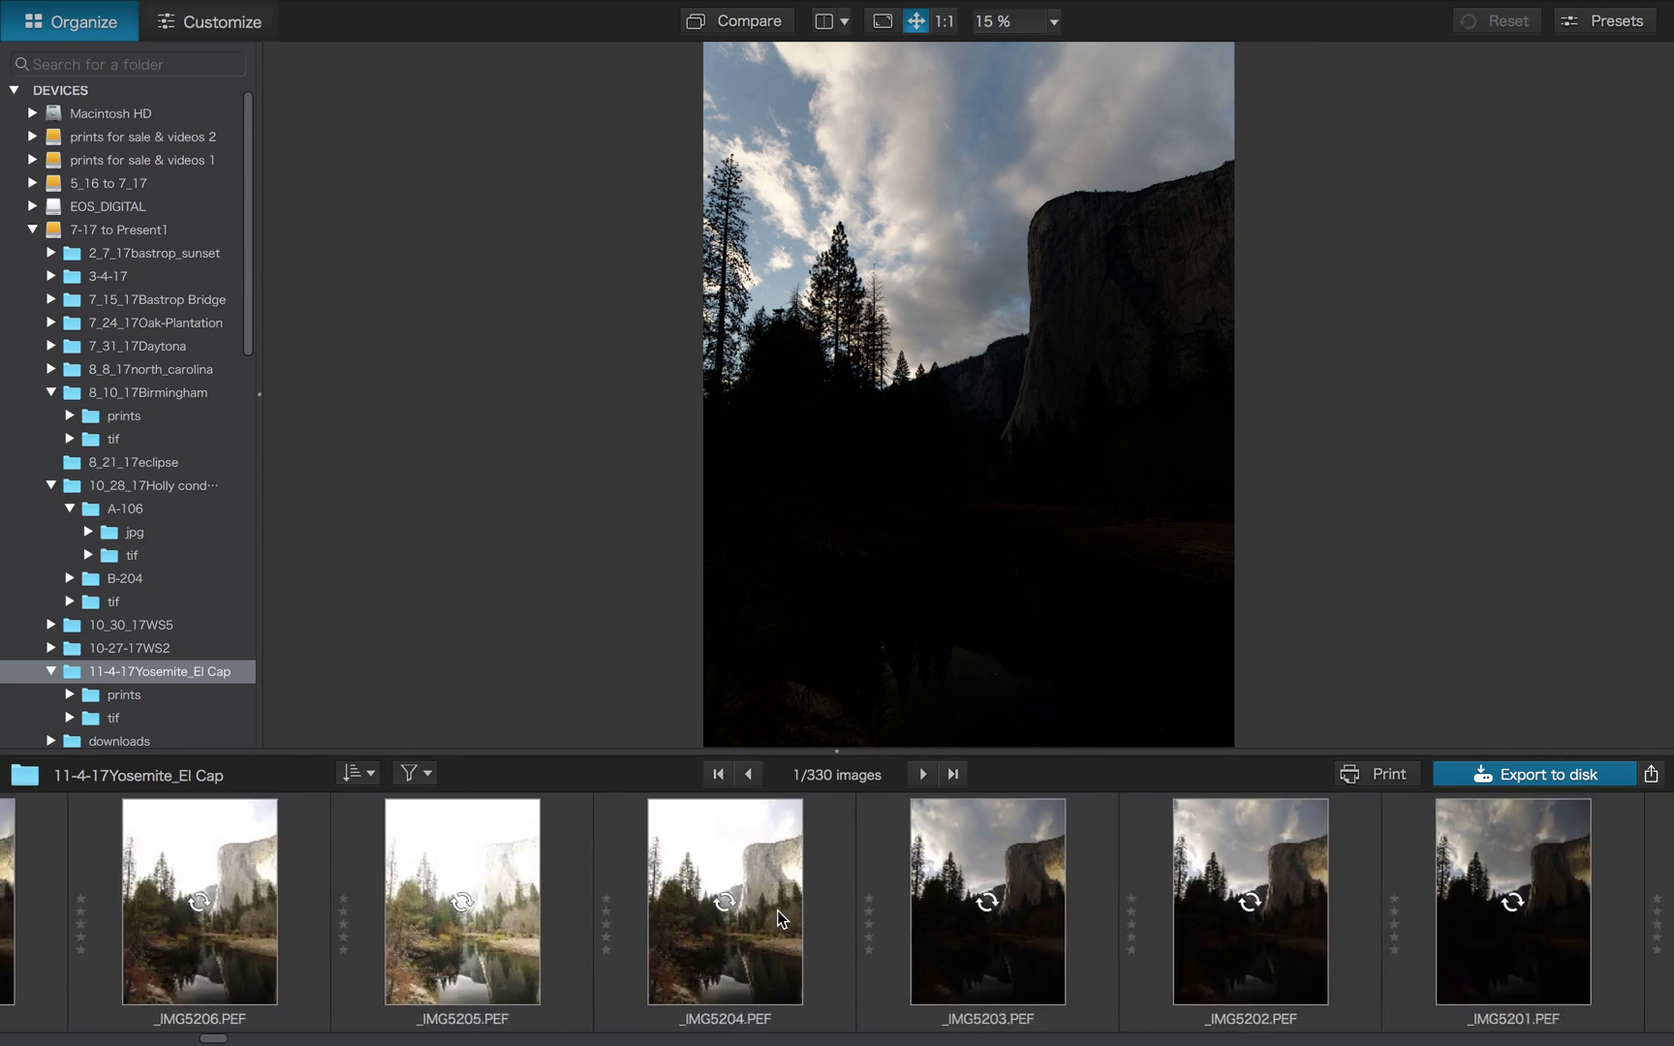
scroll(775, 919, "right", 3)
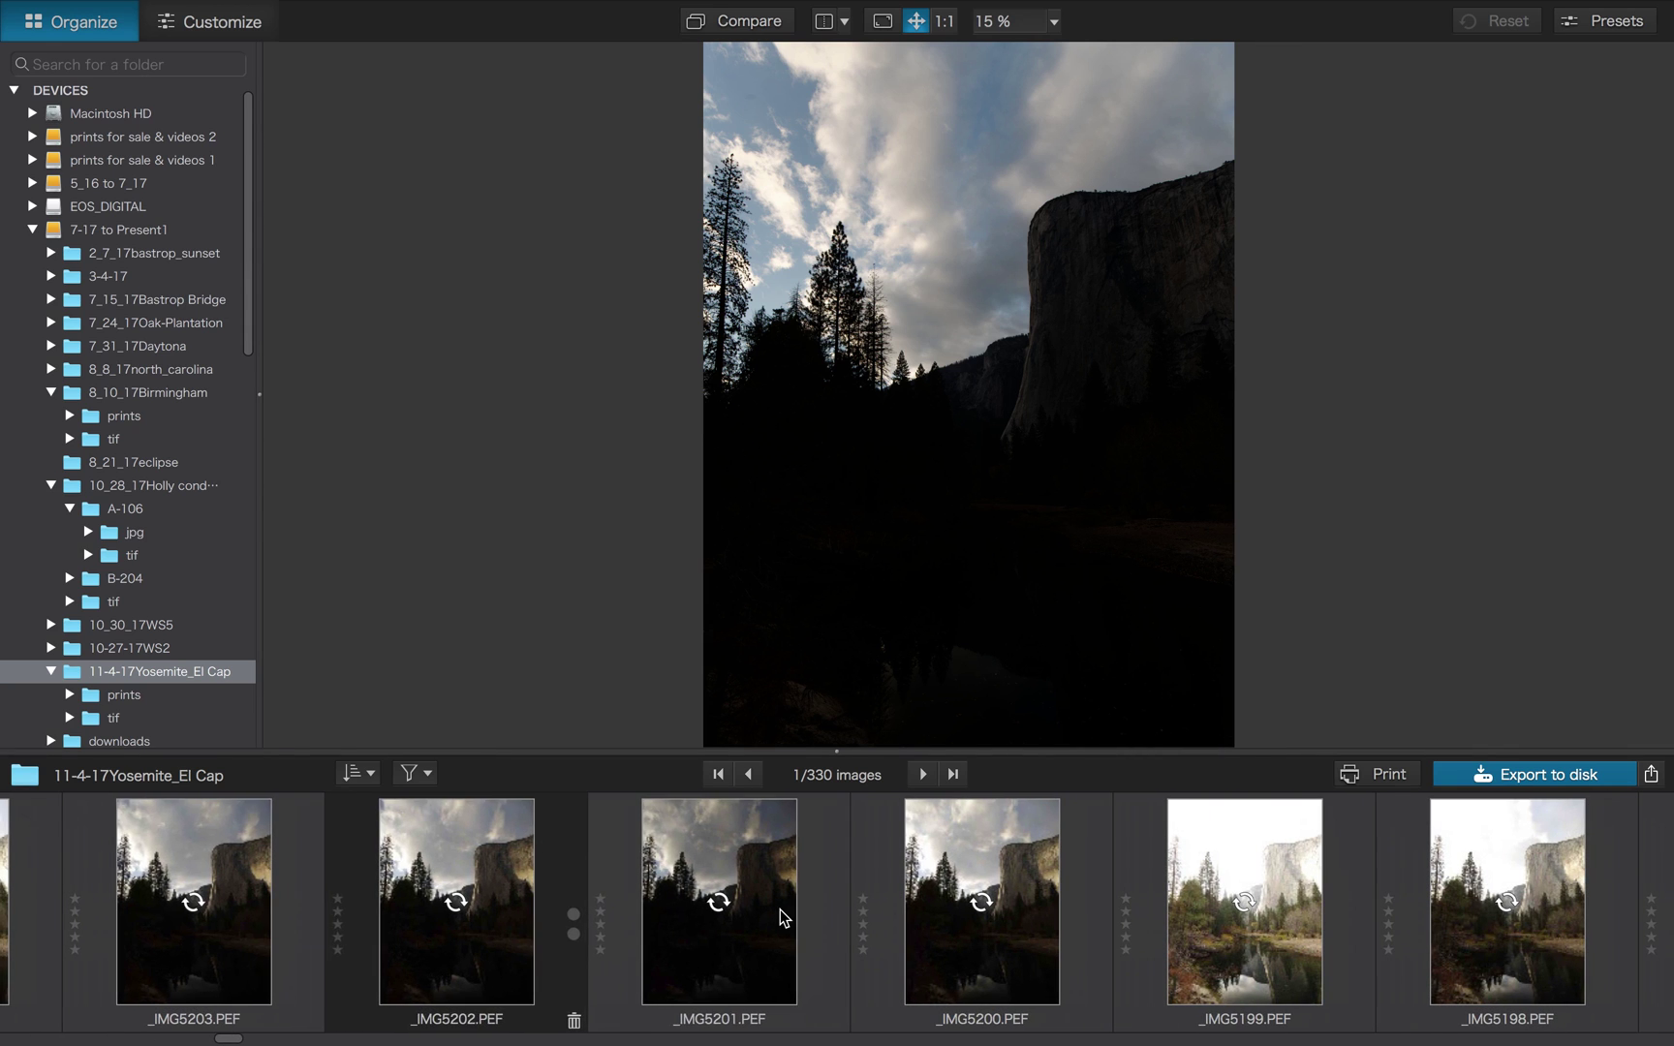
left_click(775, 919)
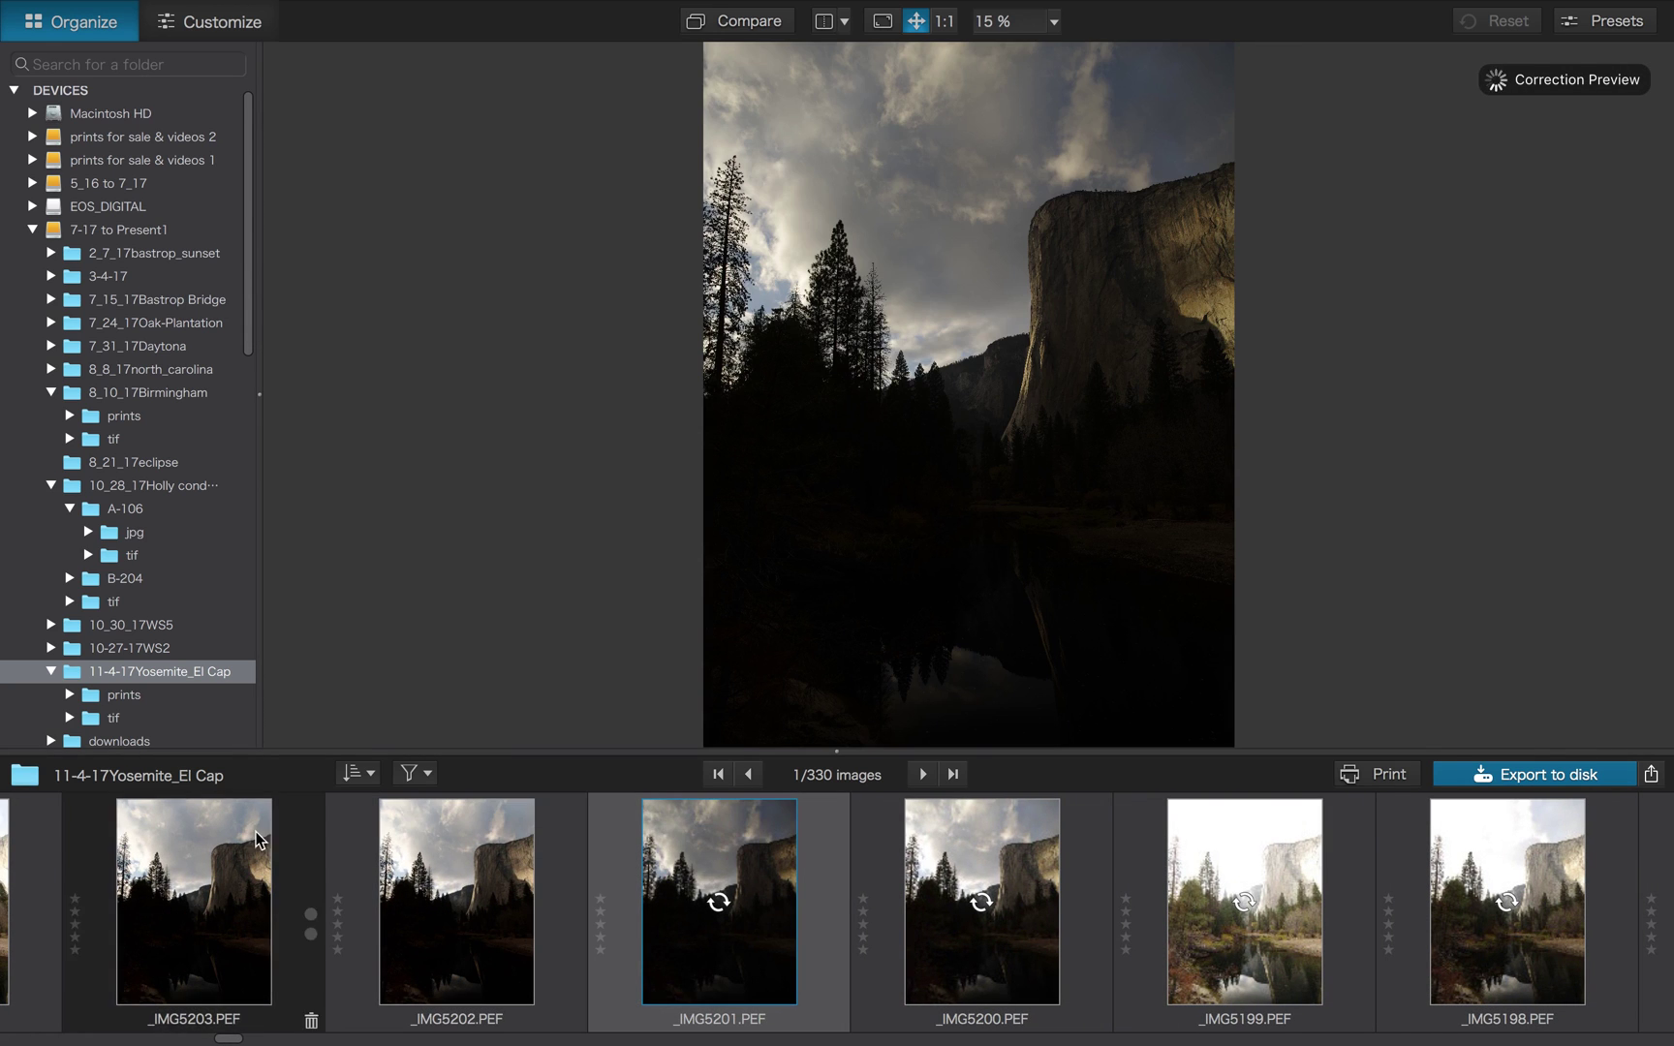
left_click(1266, 901, "super")
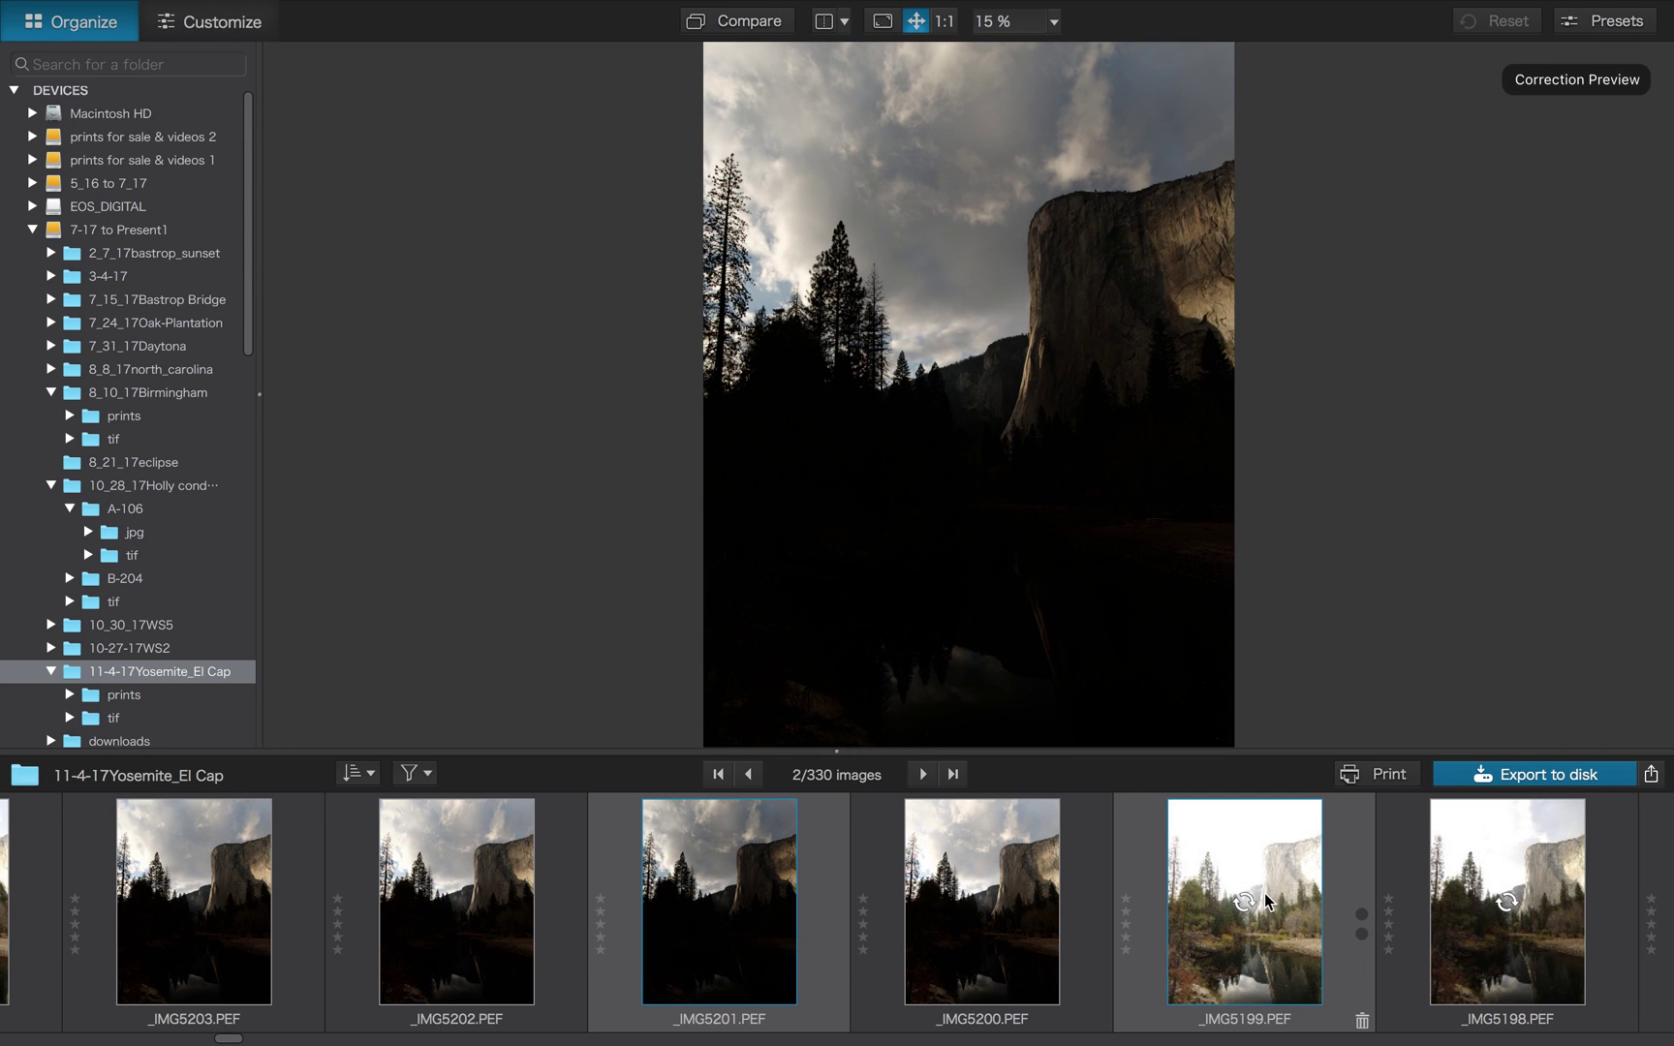
mouse_move(1277, 935)
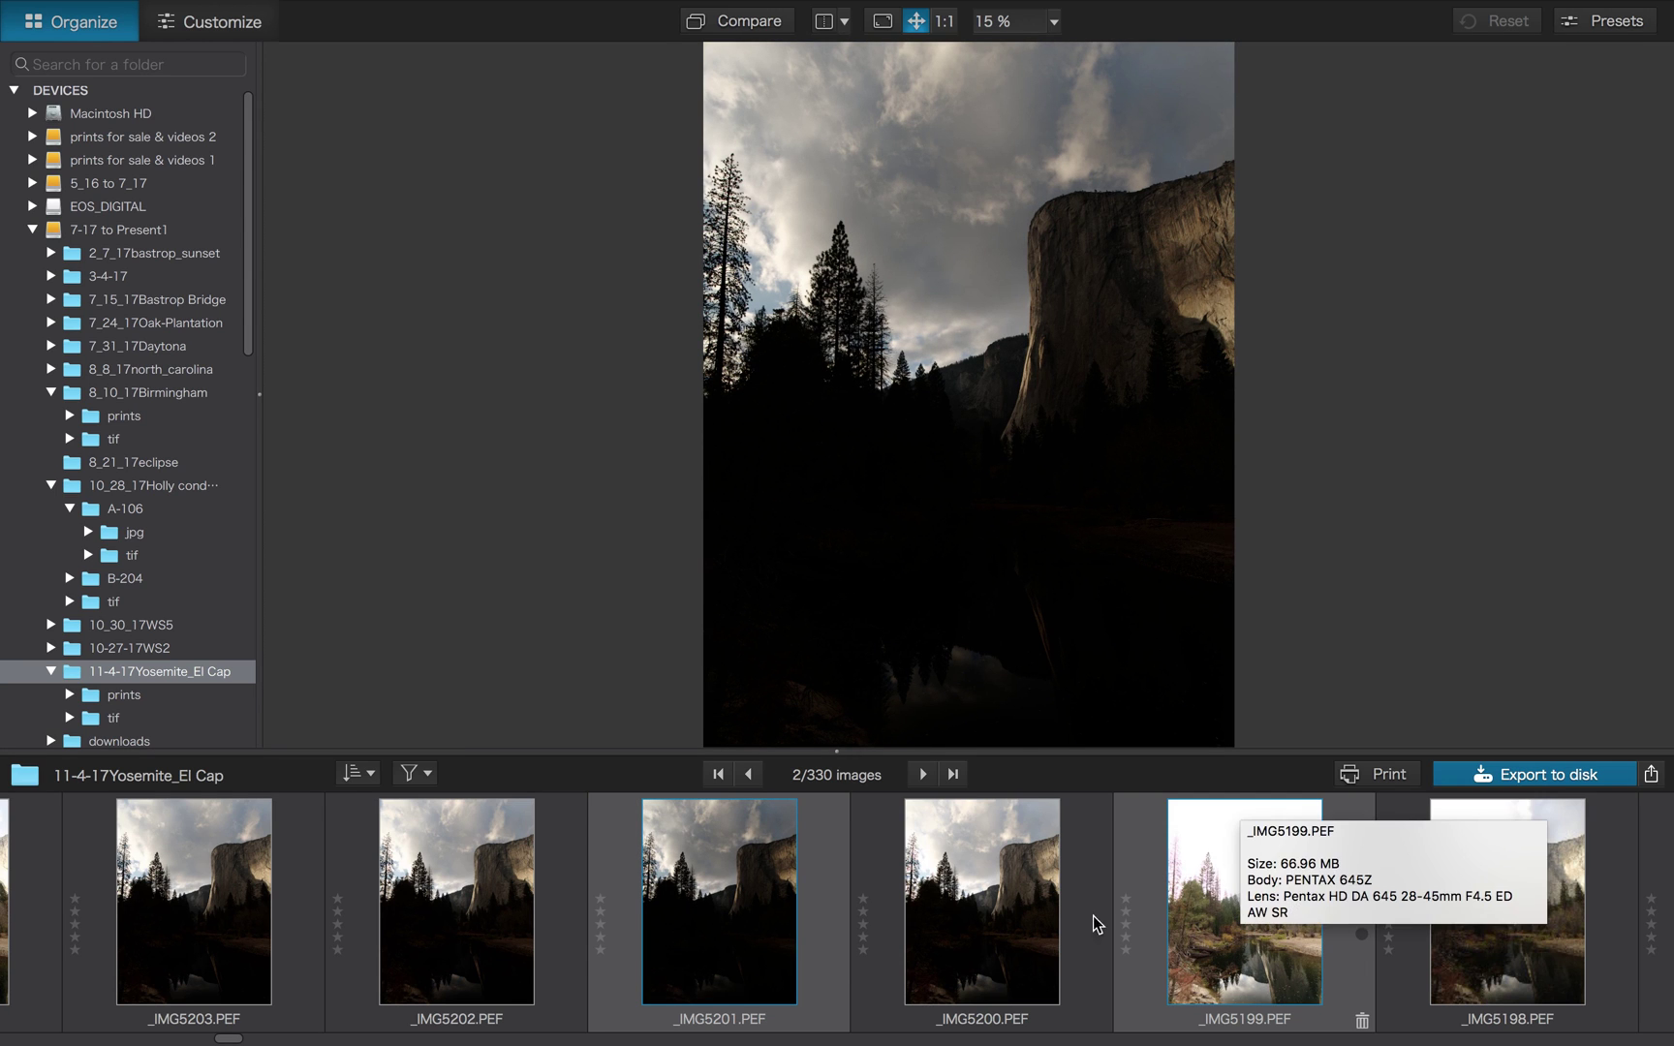
mouse_move(722, 894)
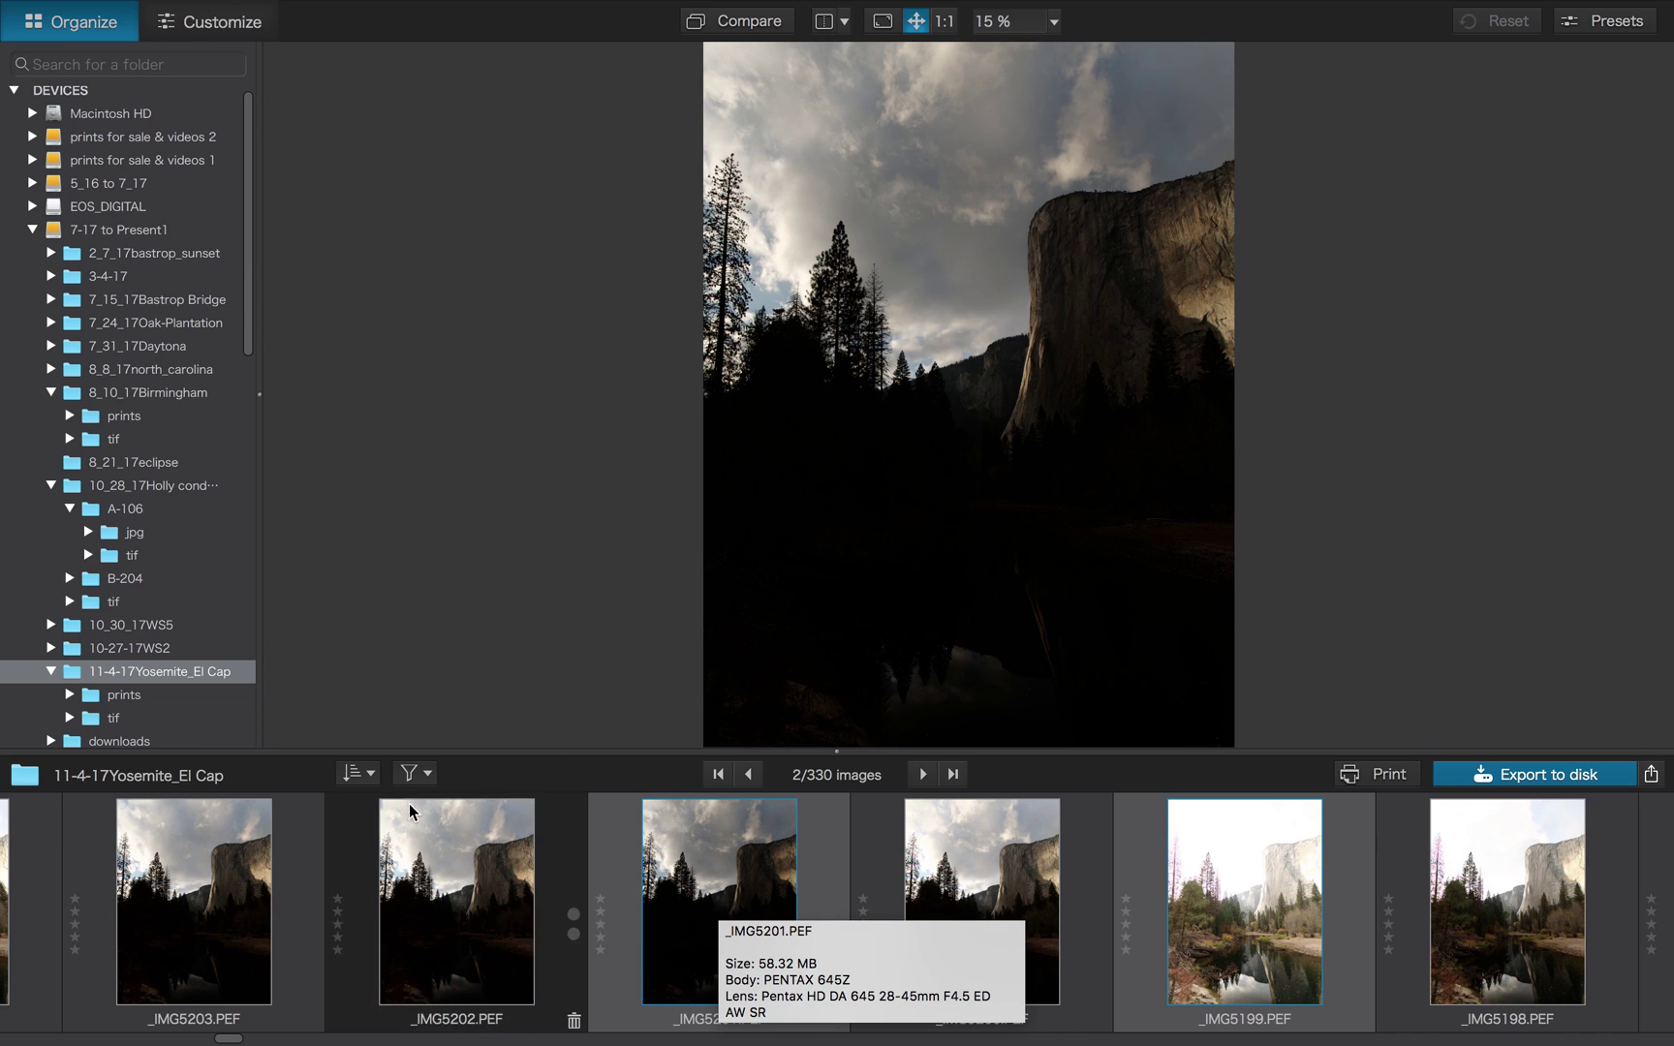
Sort the folder's images by file name and give the two selected images a five-star rating
left_click(371, 778)
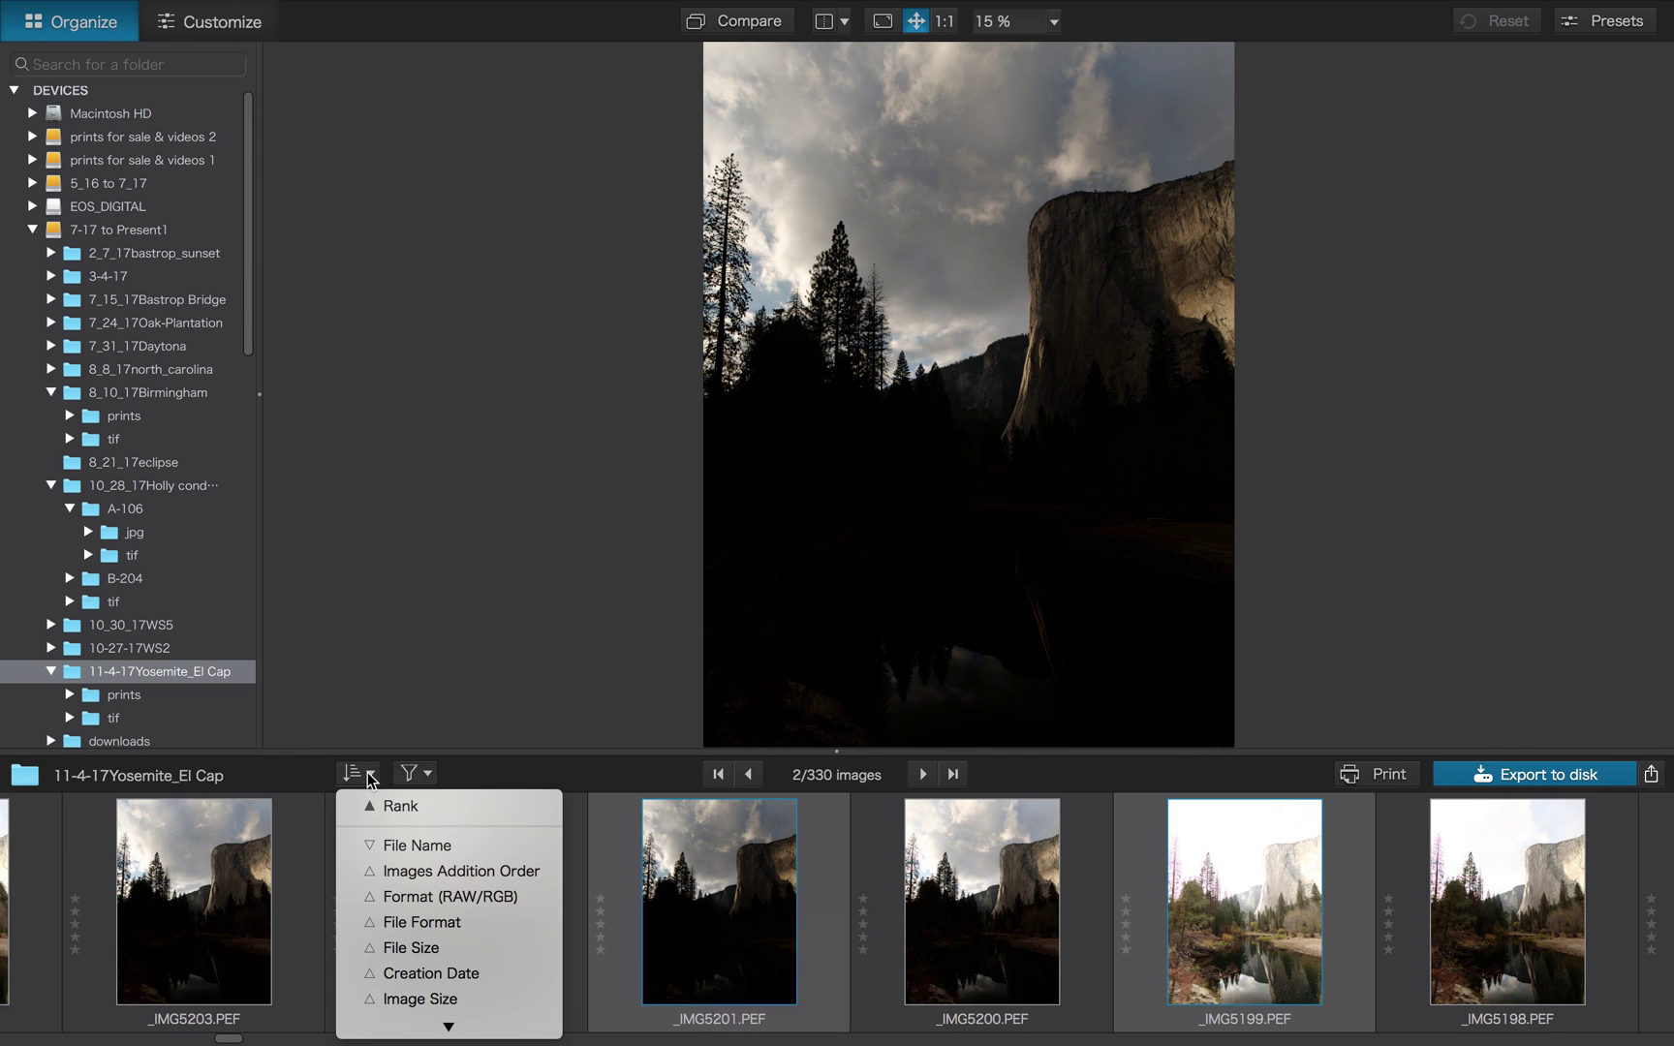
left_click(397, 846)
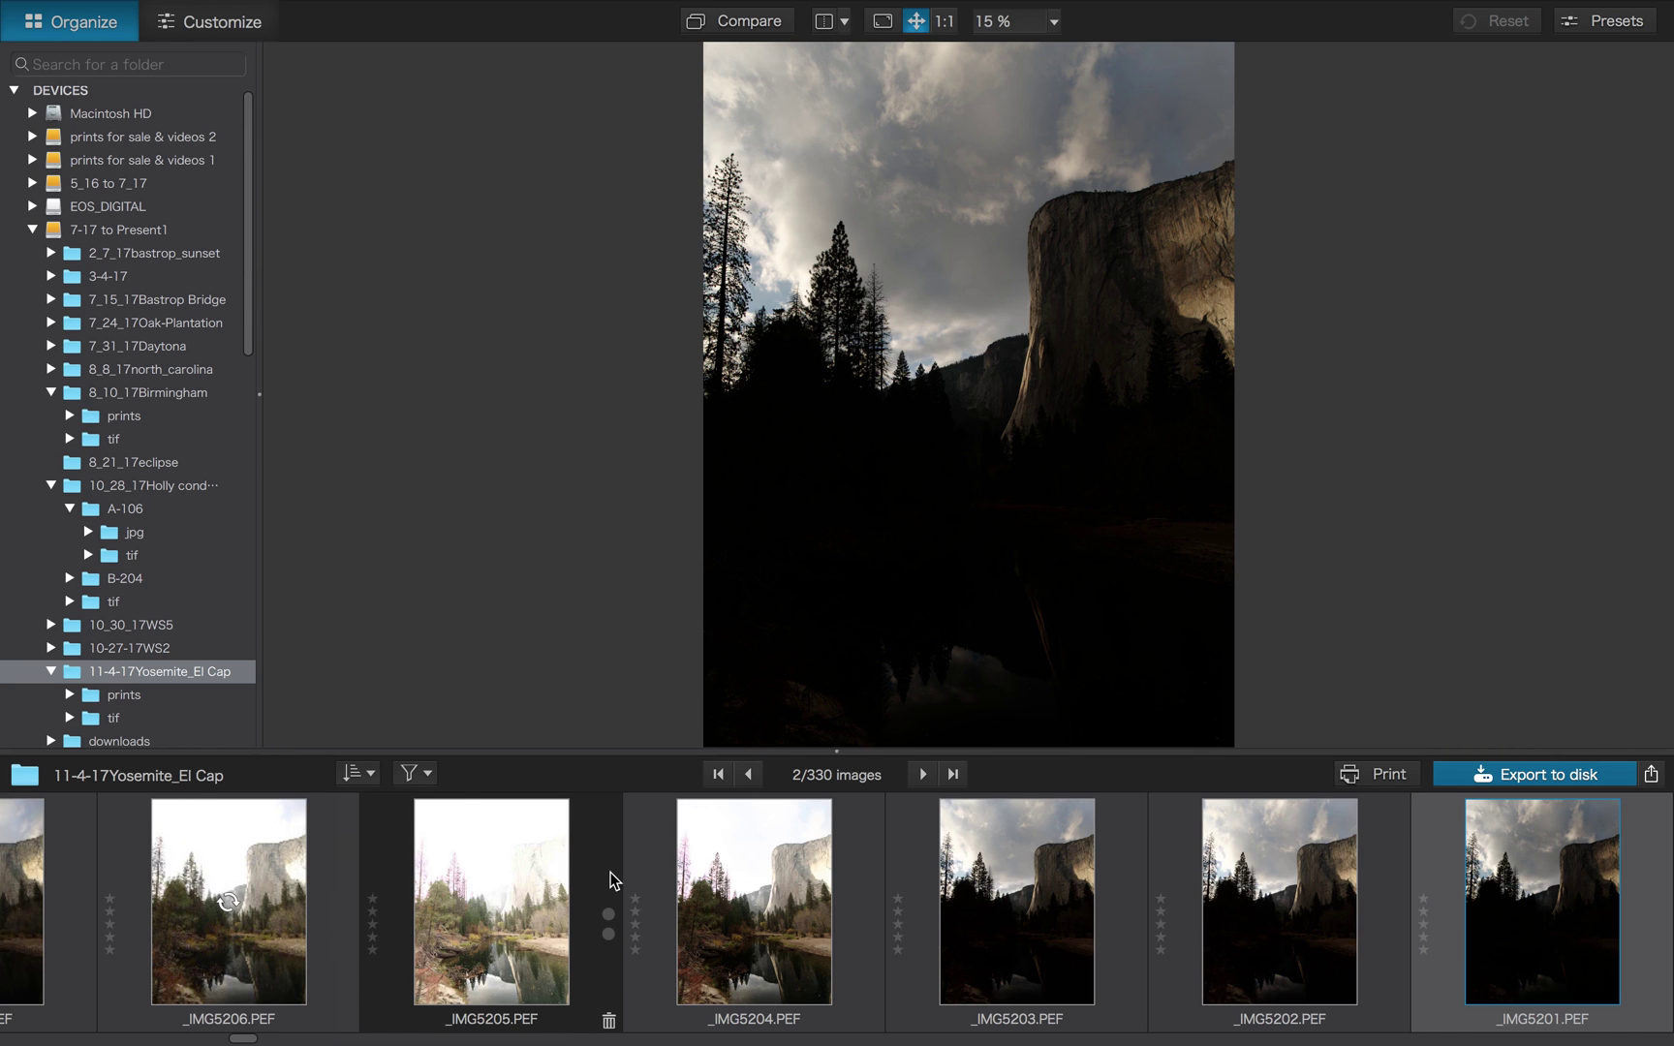
scroll(616, 879, "right", 4)
scroll(616, 878, "left", 1)
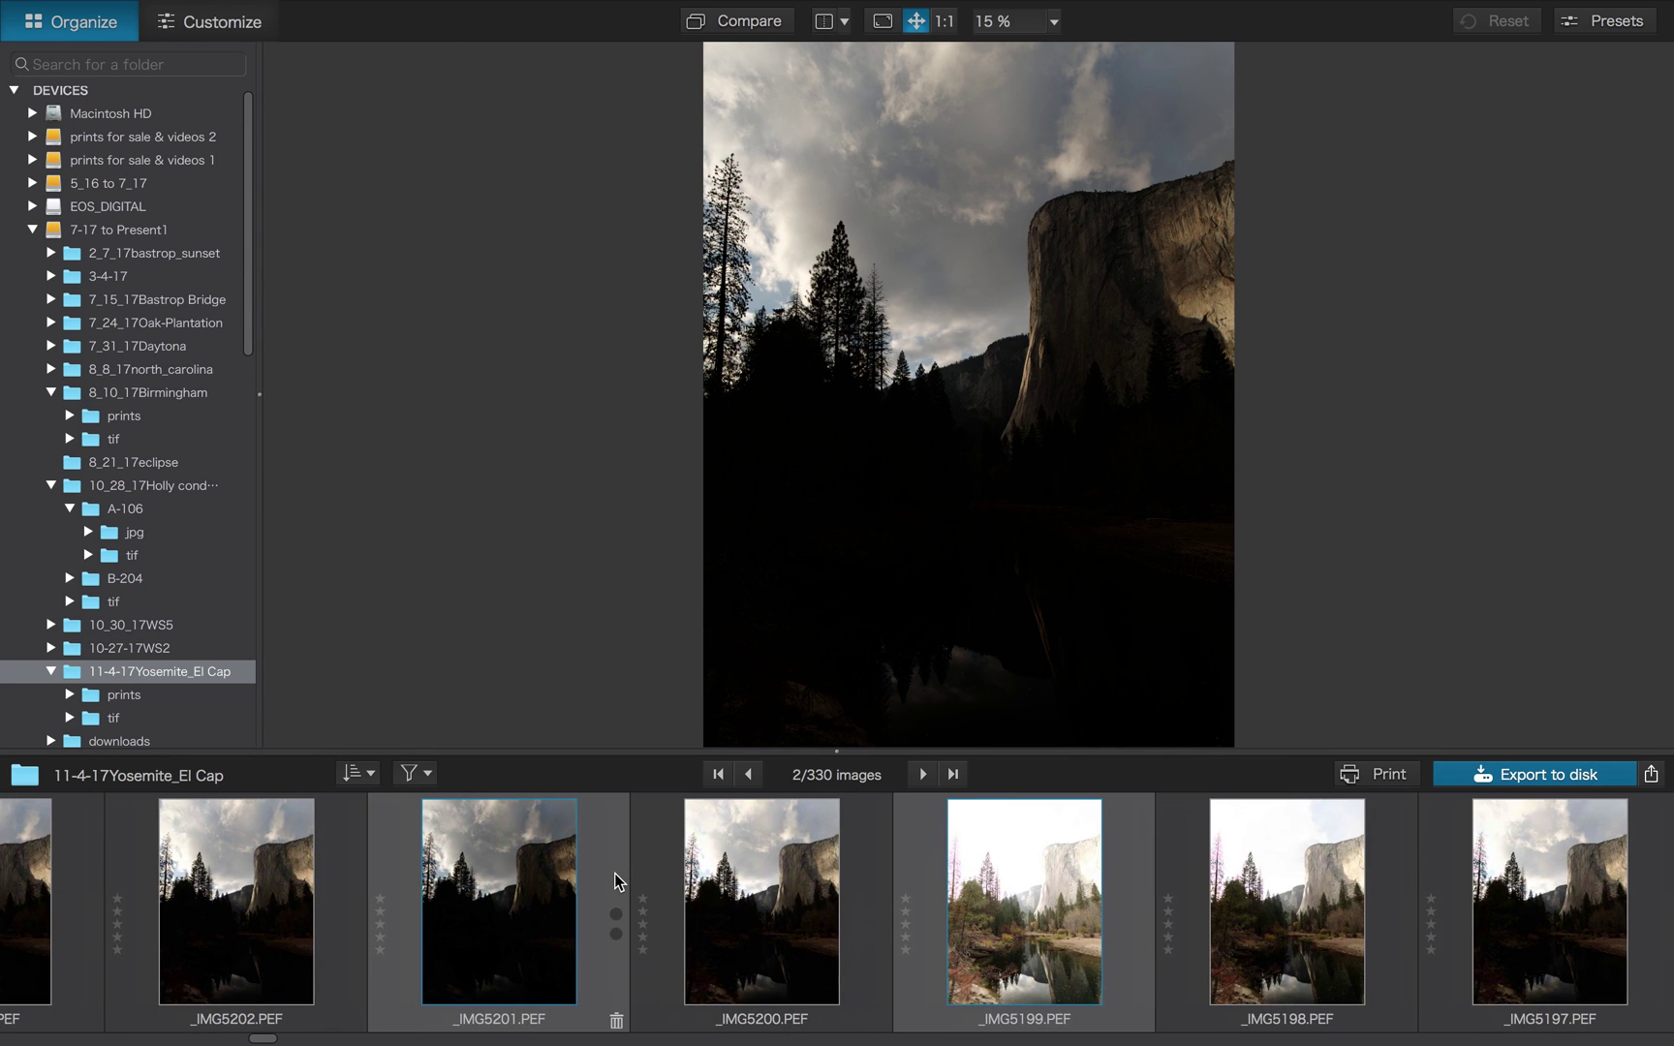
key("5")
Sort the images in the 11-4-17Yosemite_El Cap folder by rank
scroll(616, 879, "right", 8)
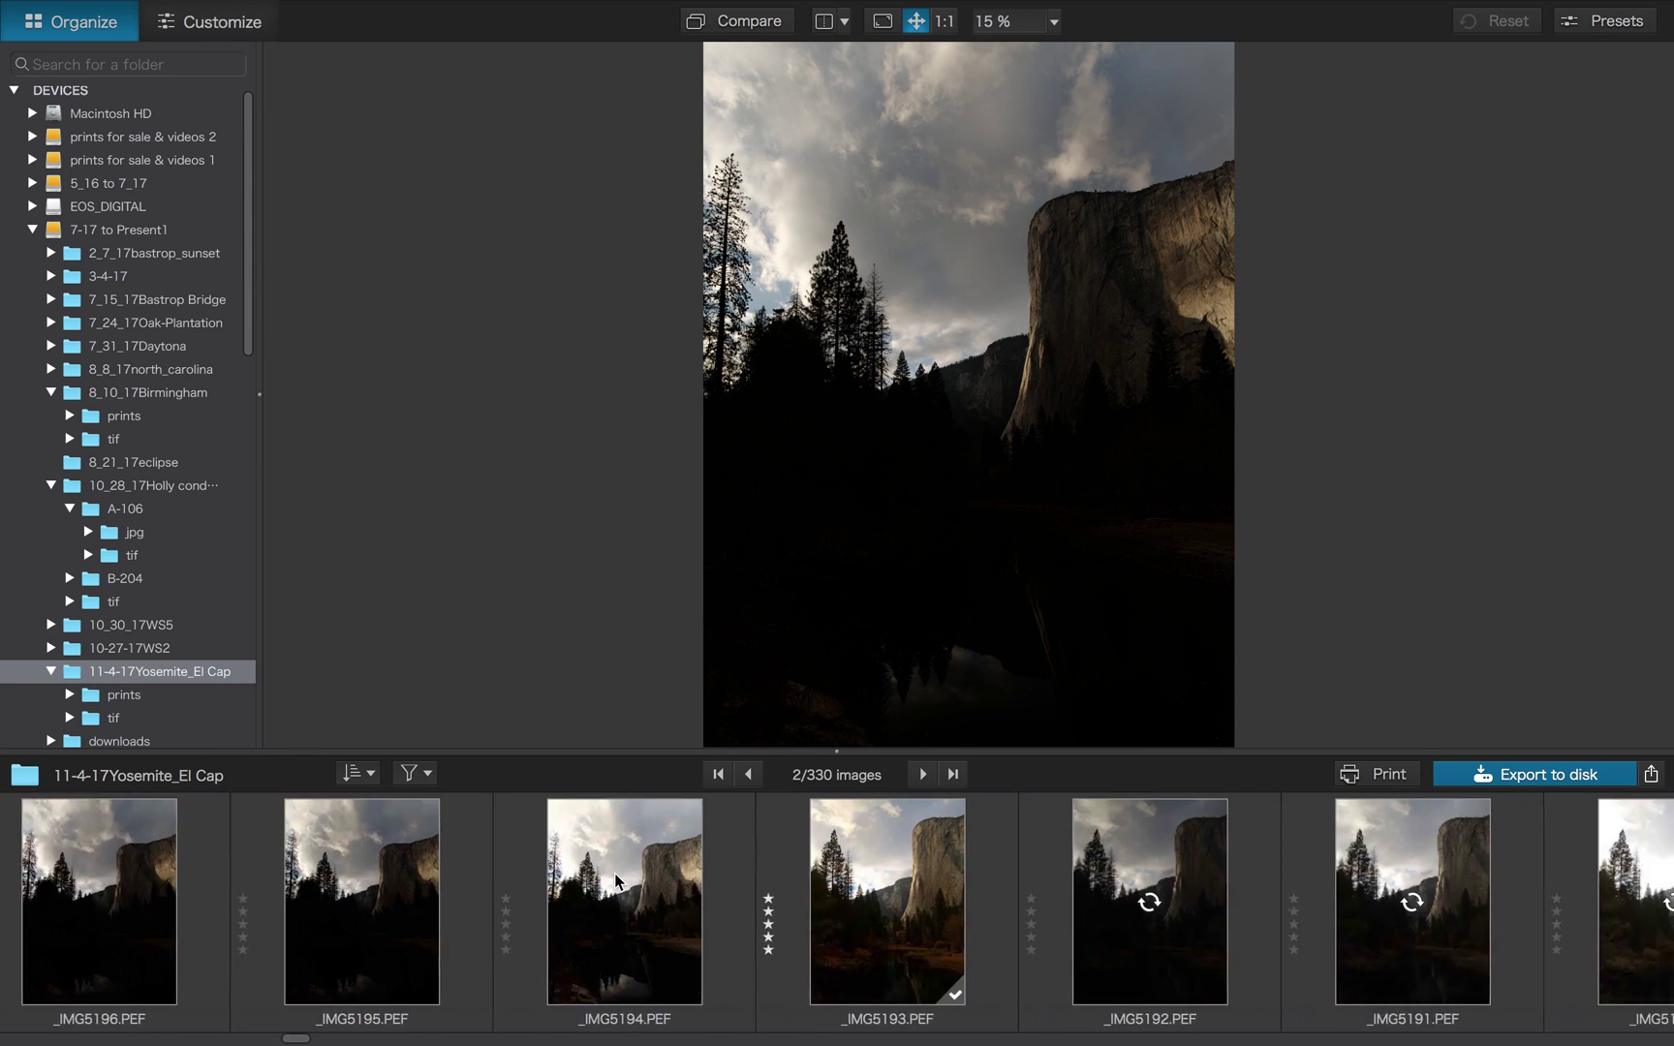
scroll(616, 882, "right", 1)
mouse_move(311, 897)
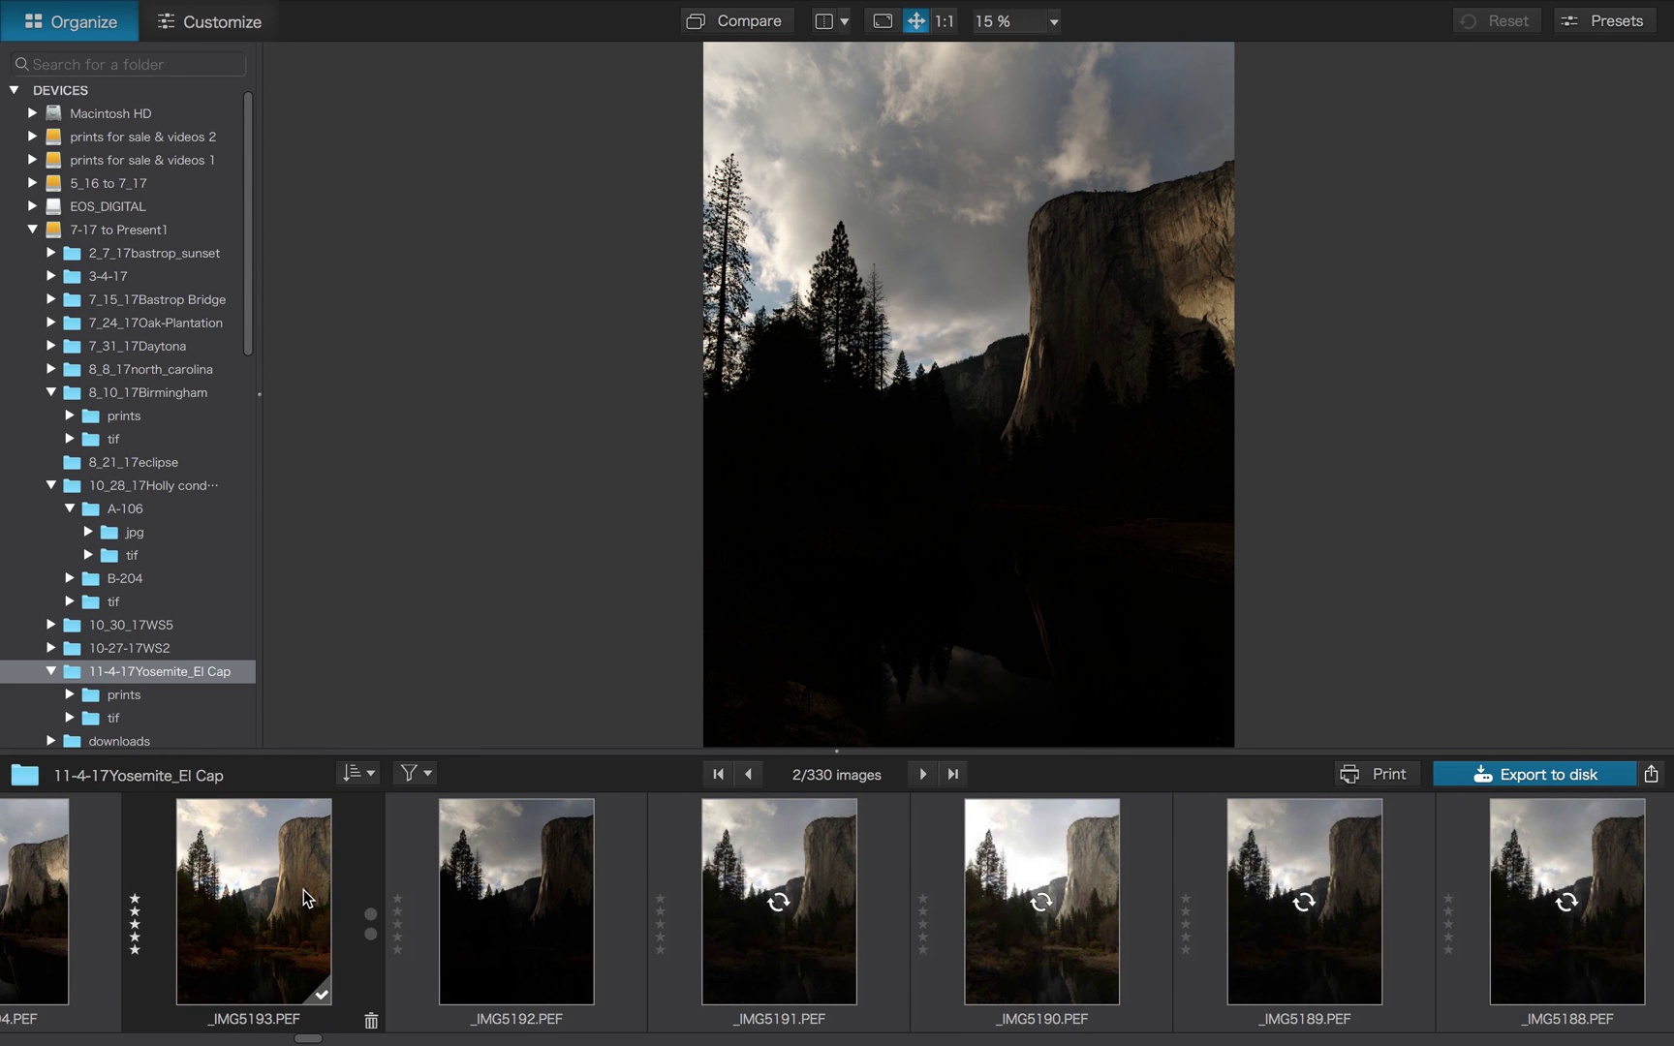
scroll(304, 899, "right", 7)
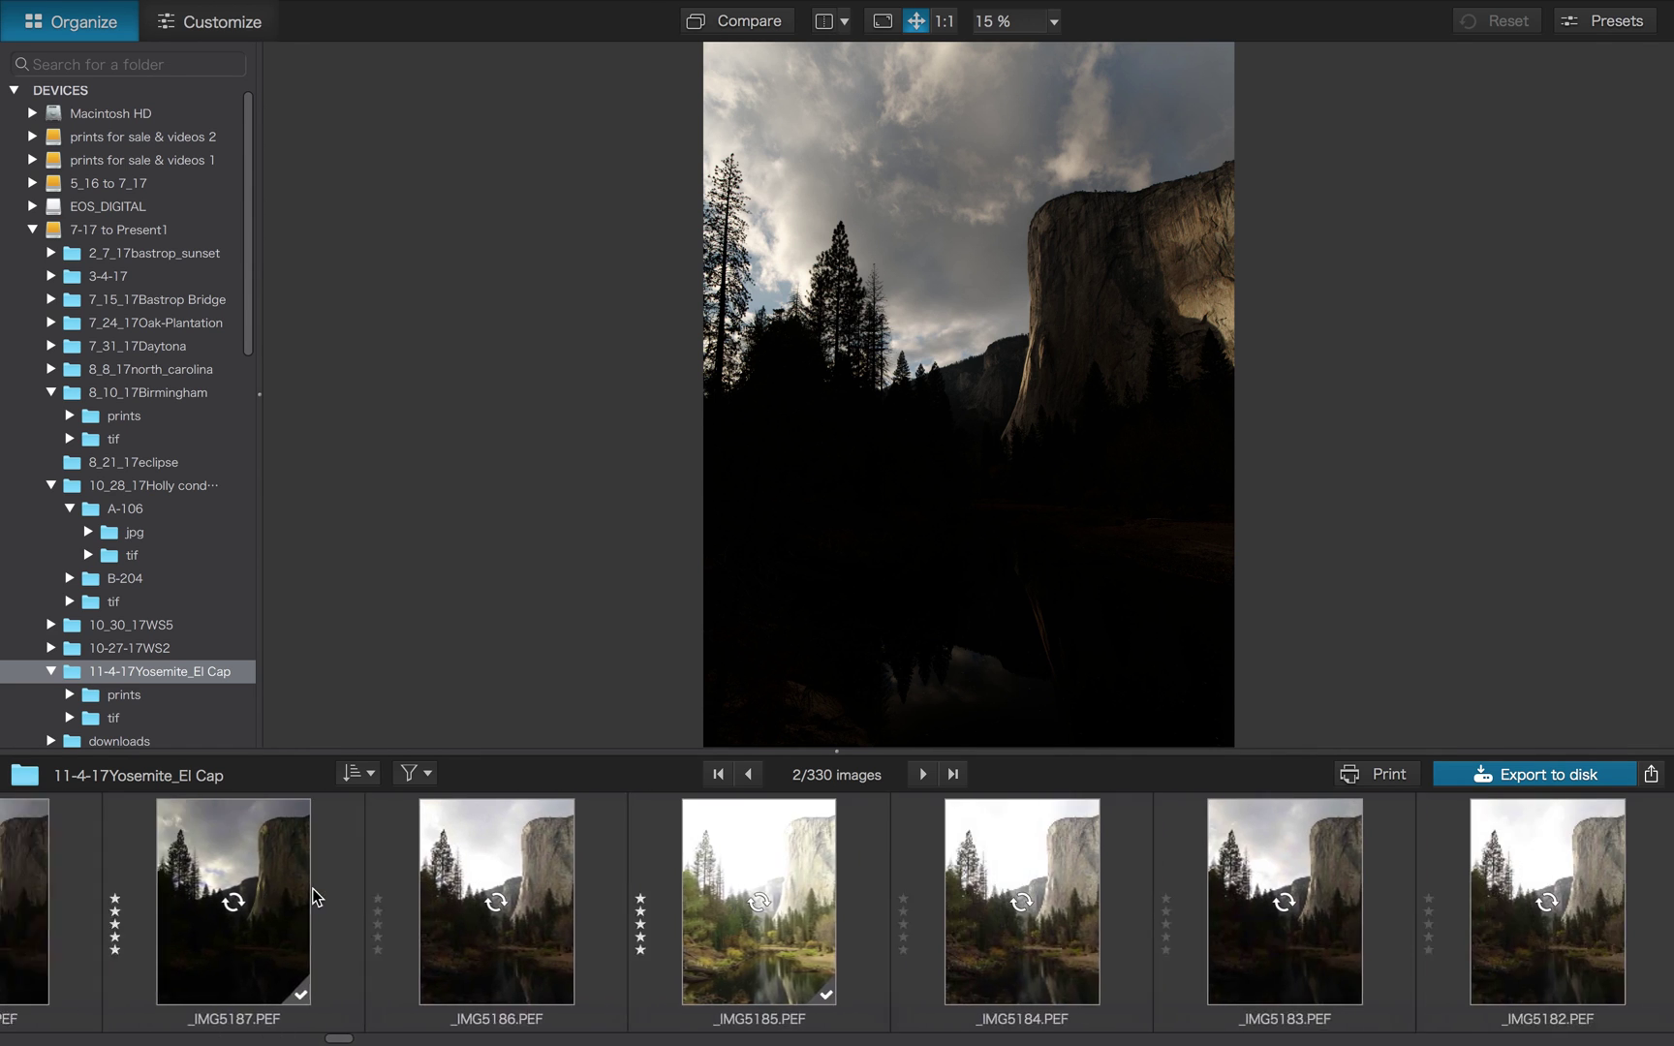
scroll(311, 896, "right", 12)
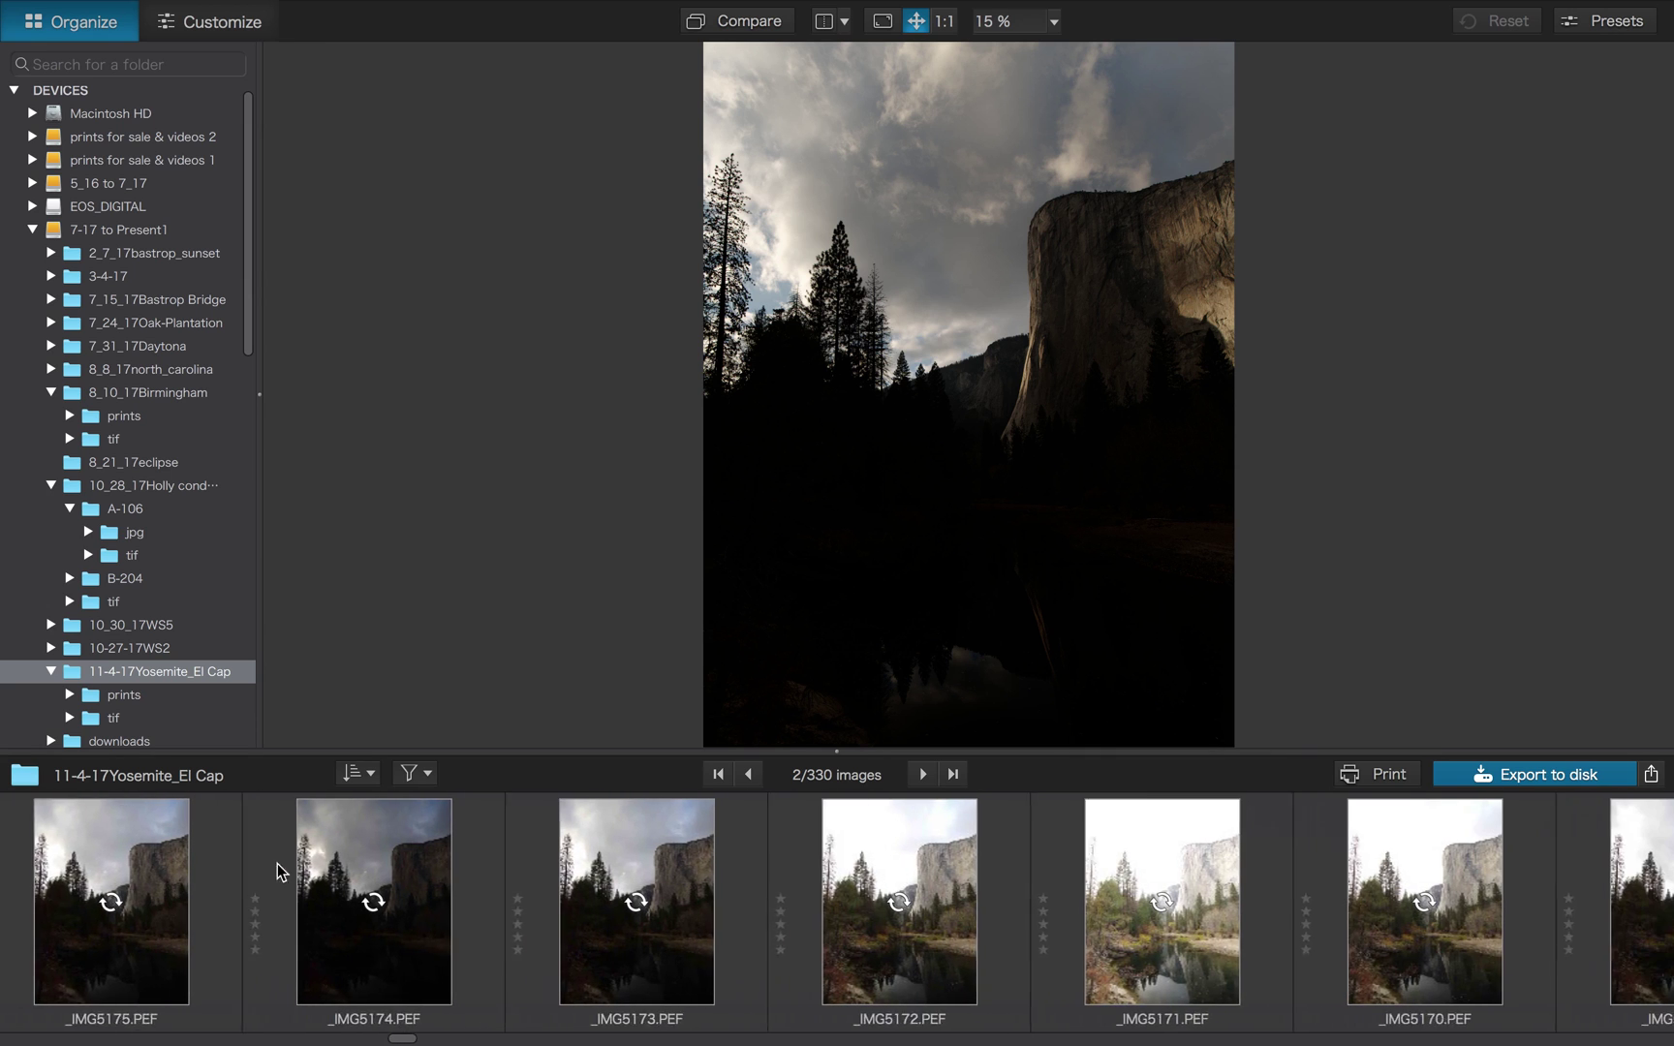
left_click(347, 773)
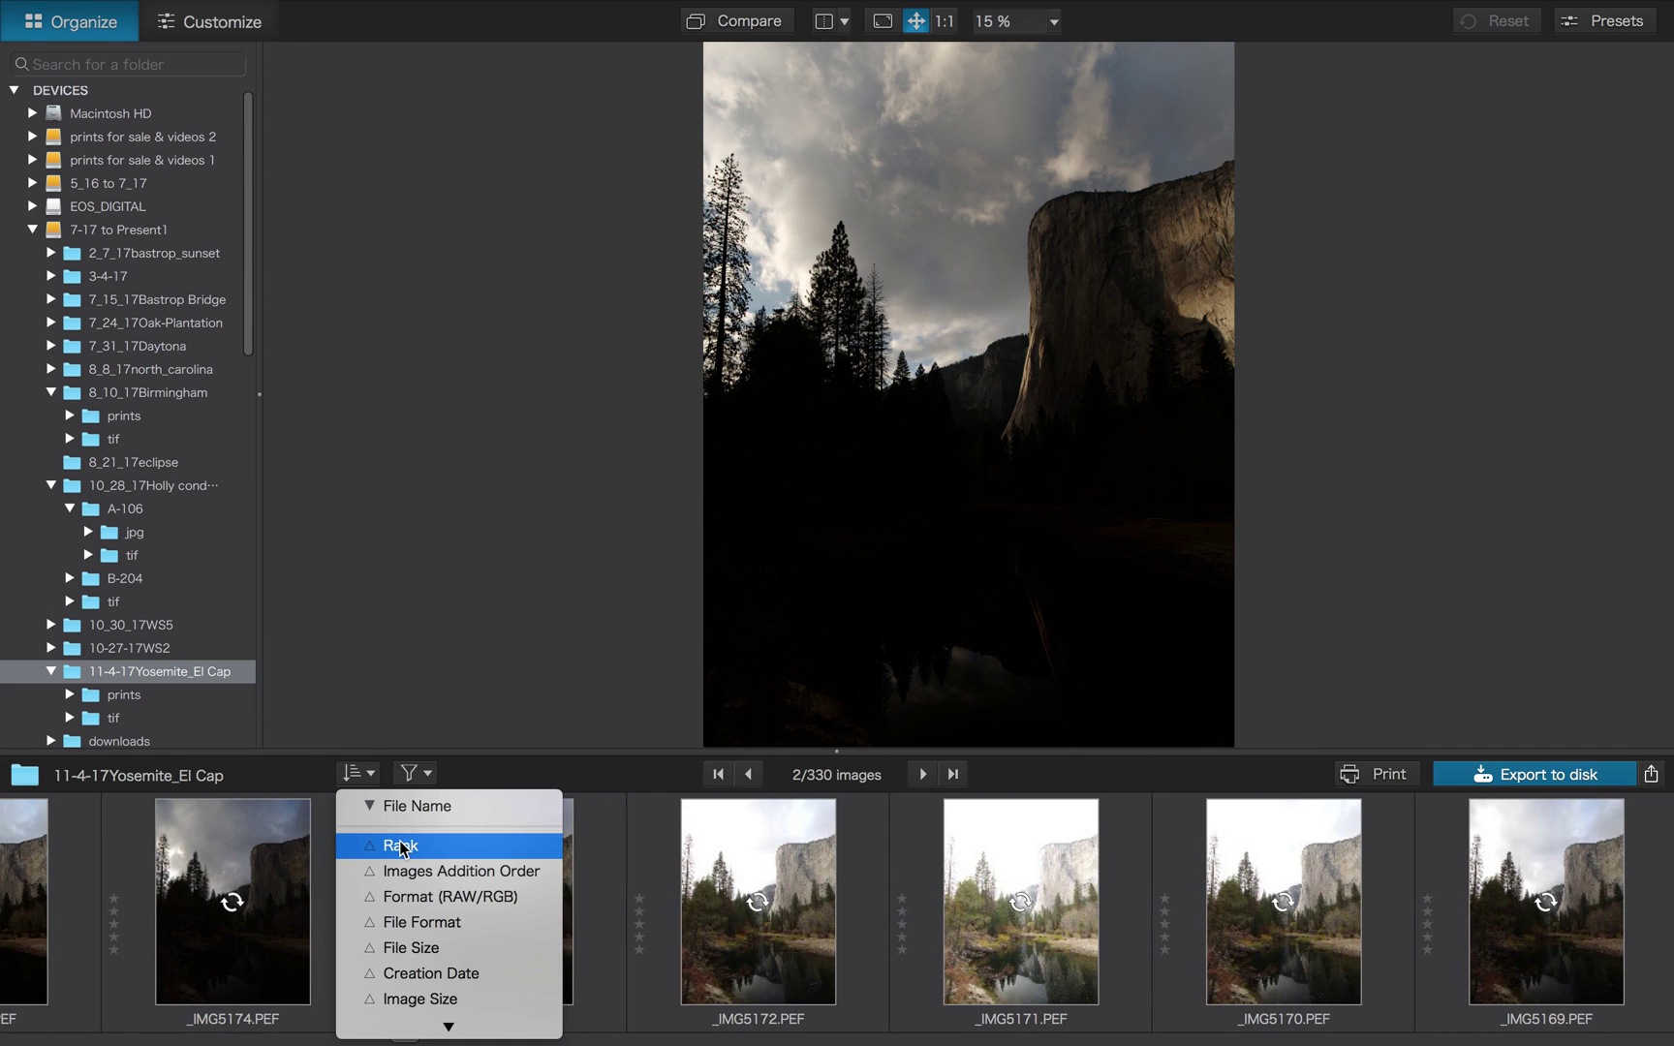
left_click(401, 845)
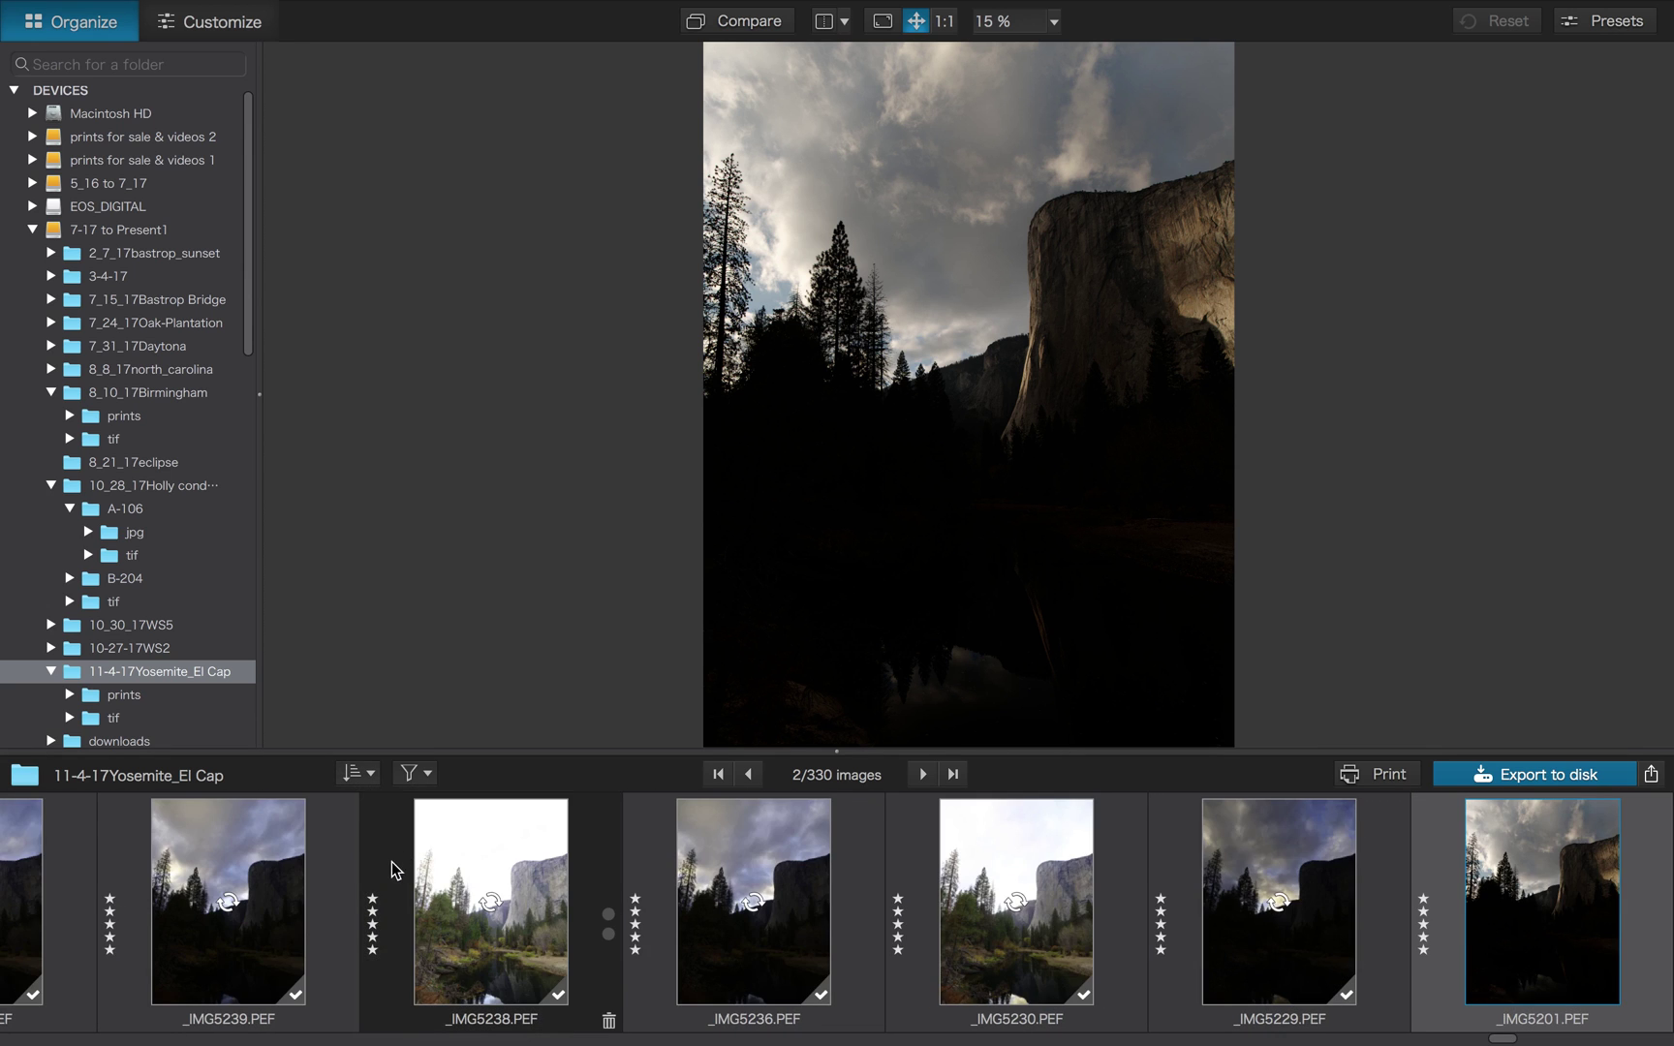
Look through the group of five-star images in the rank-sorted Yosemite folder, including its far end
scroll(1323, 982, "left", 2)
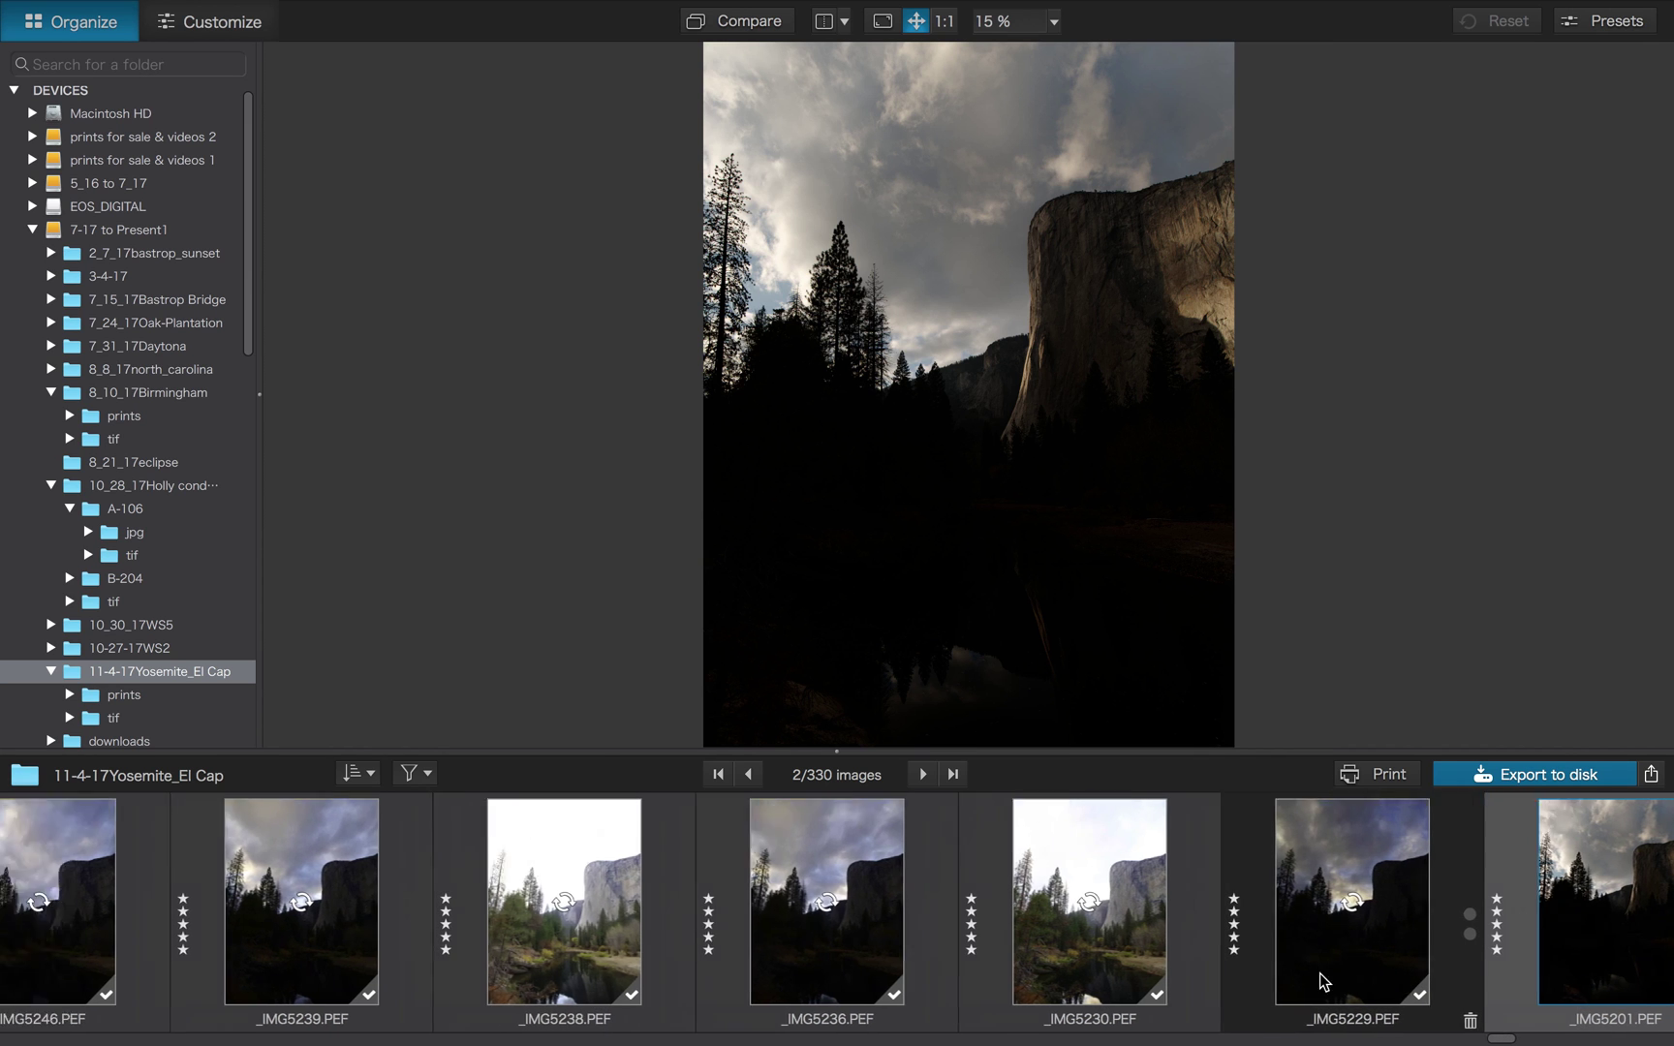
scroll(1323, 981, "left", 5)
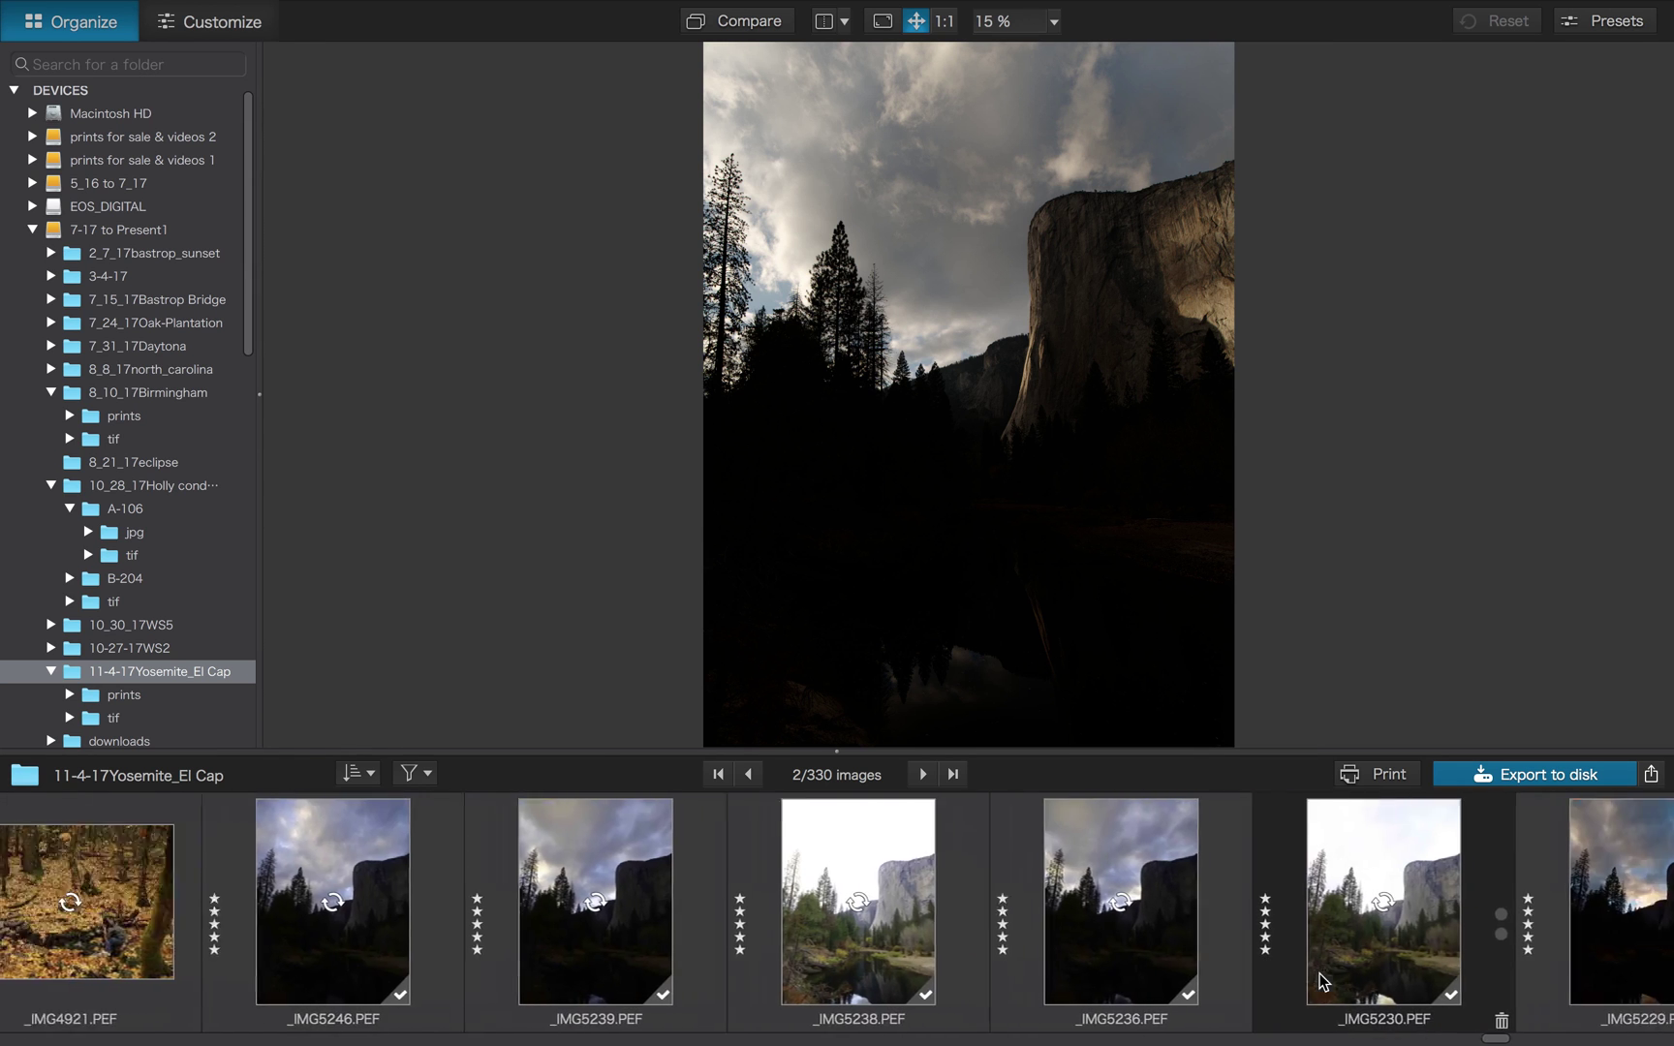
scroll(1324, 981, "right", 10)
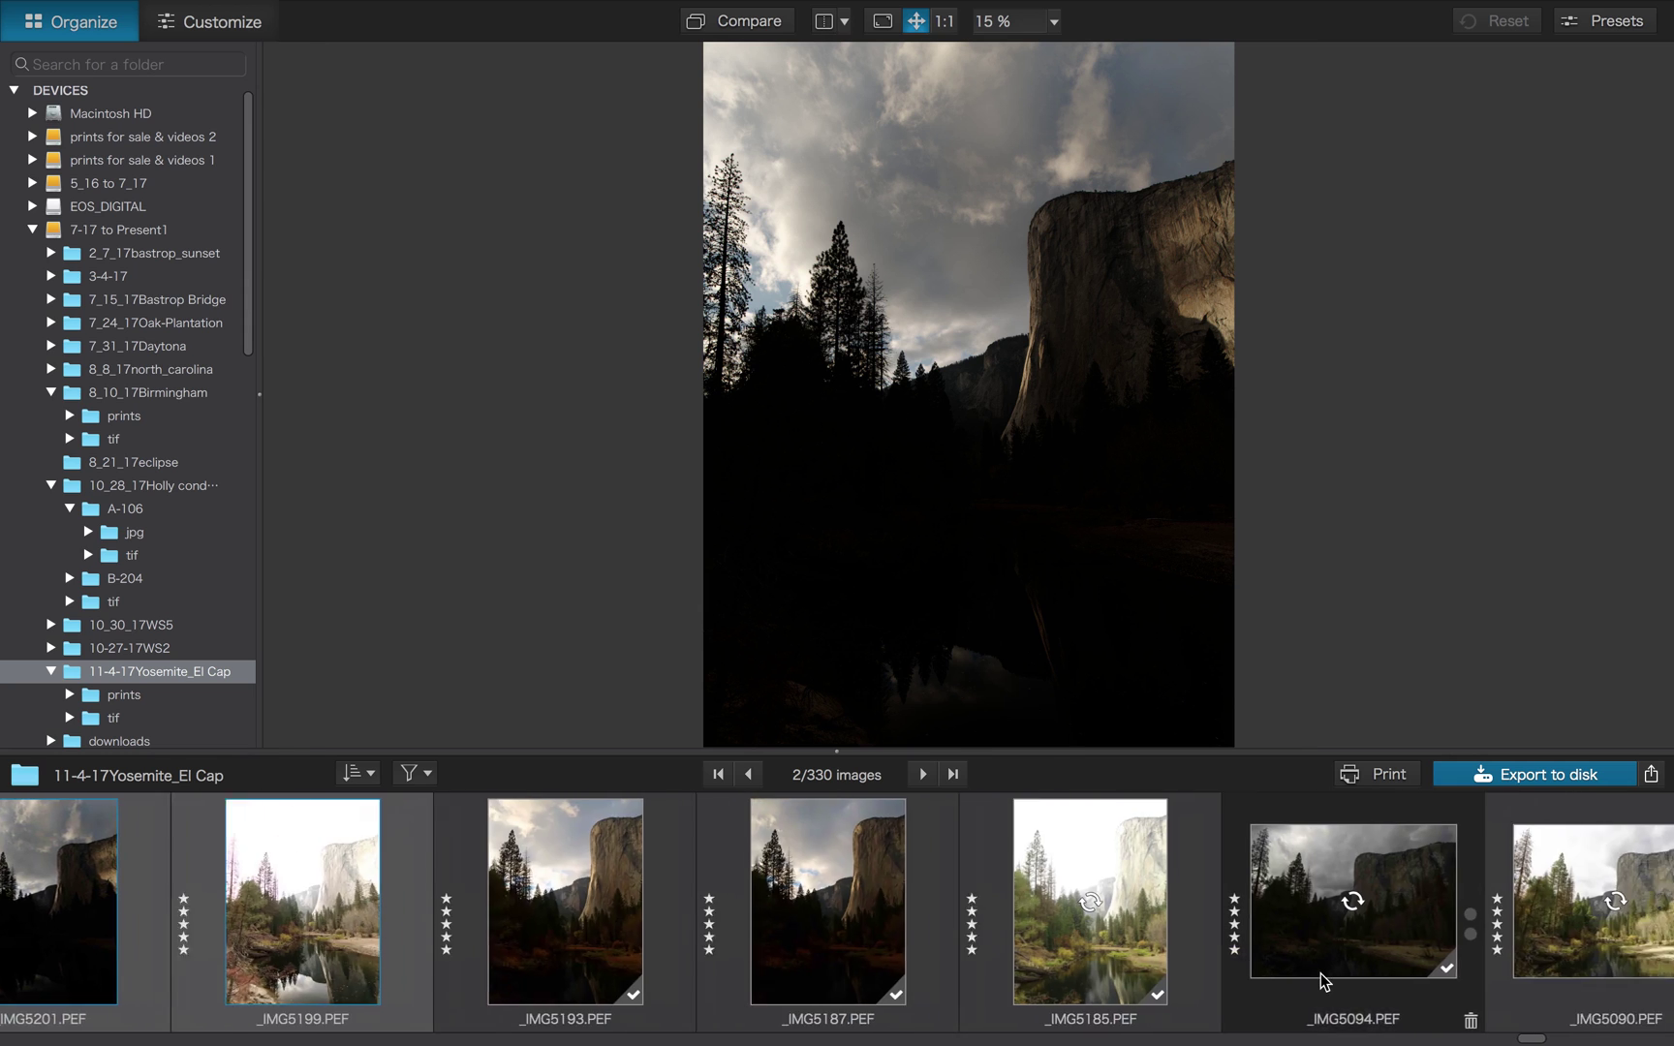
scroll(1323, 981, "right", 5)
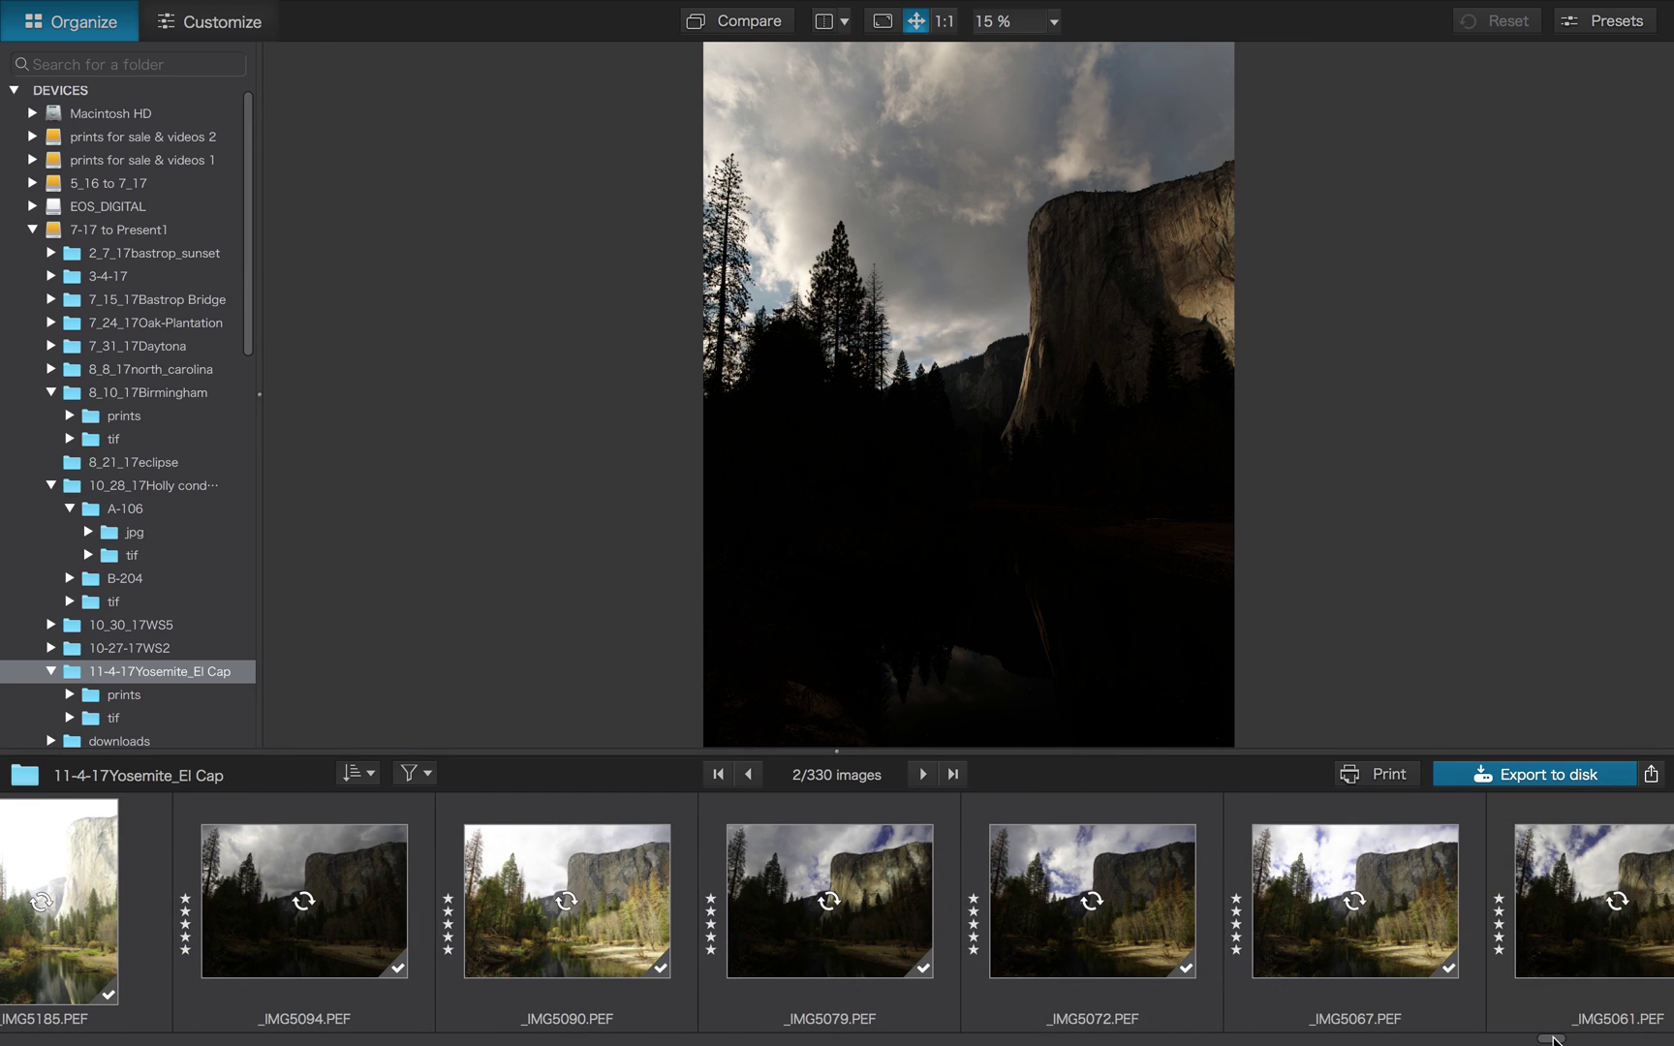
left_click_drag(1553, 1039, 1667, 1035)
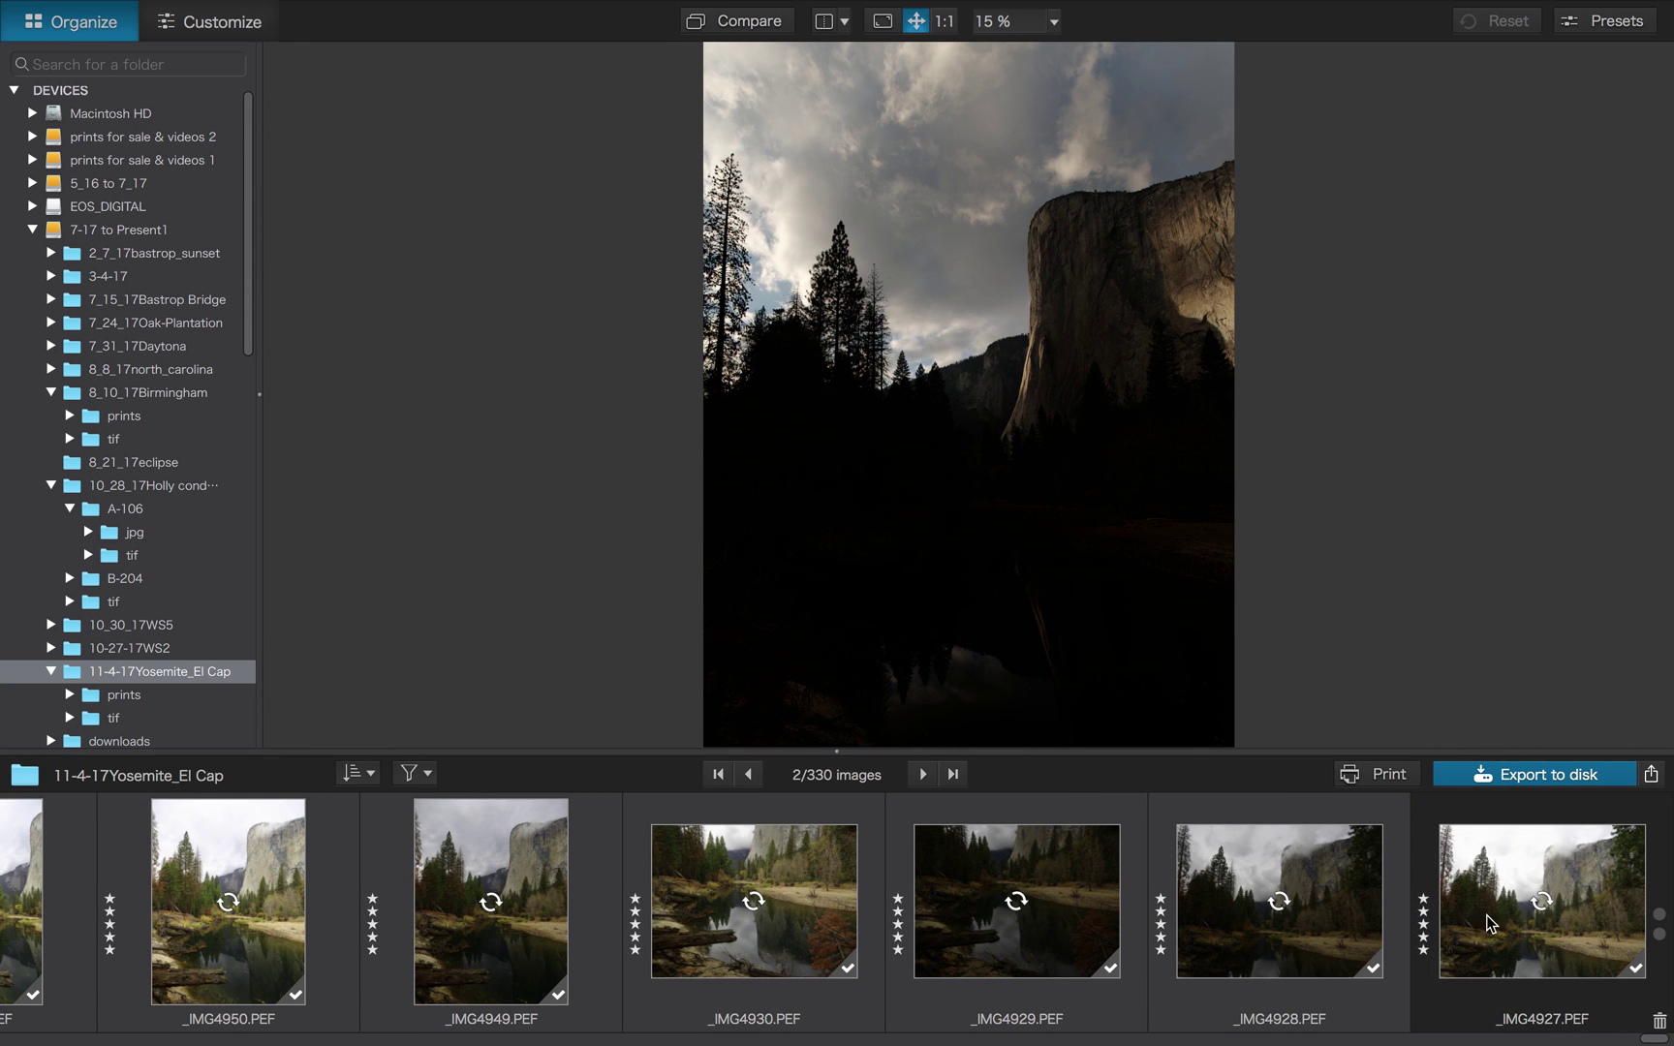
mouse_move(1490, 923)
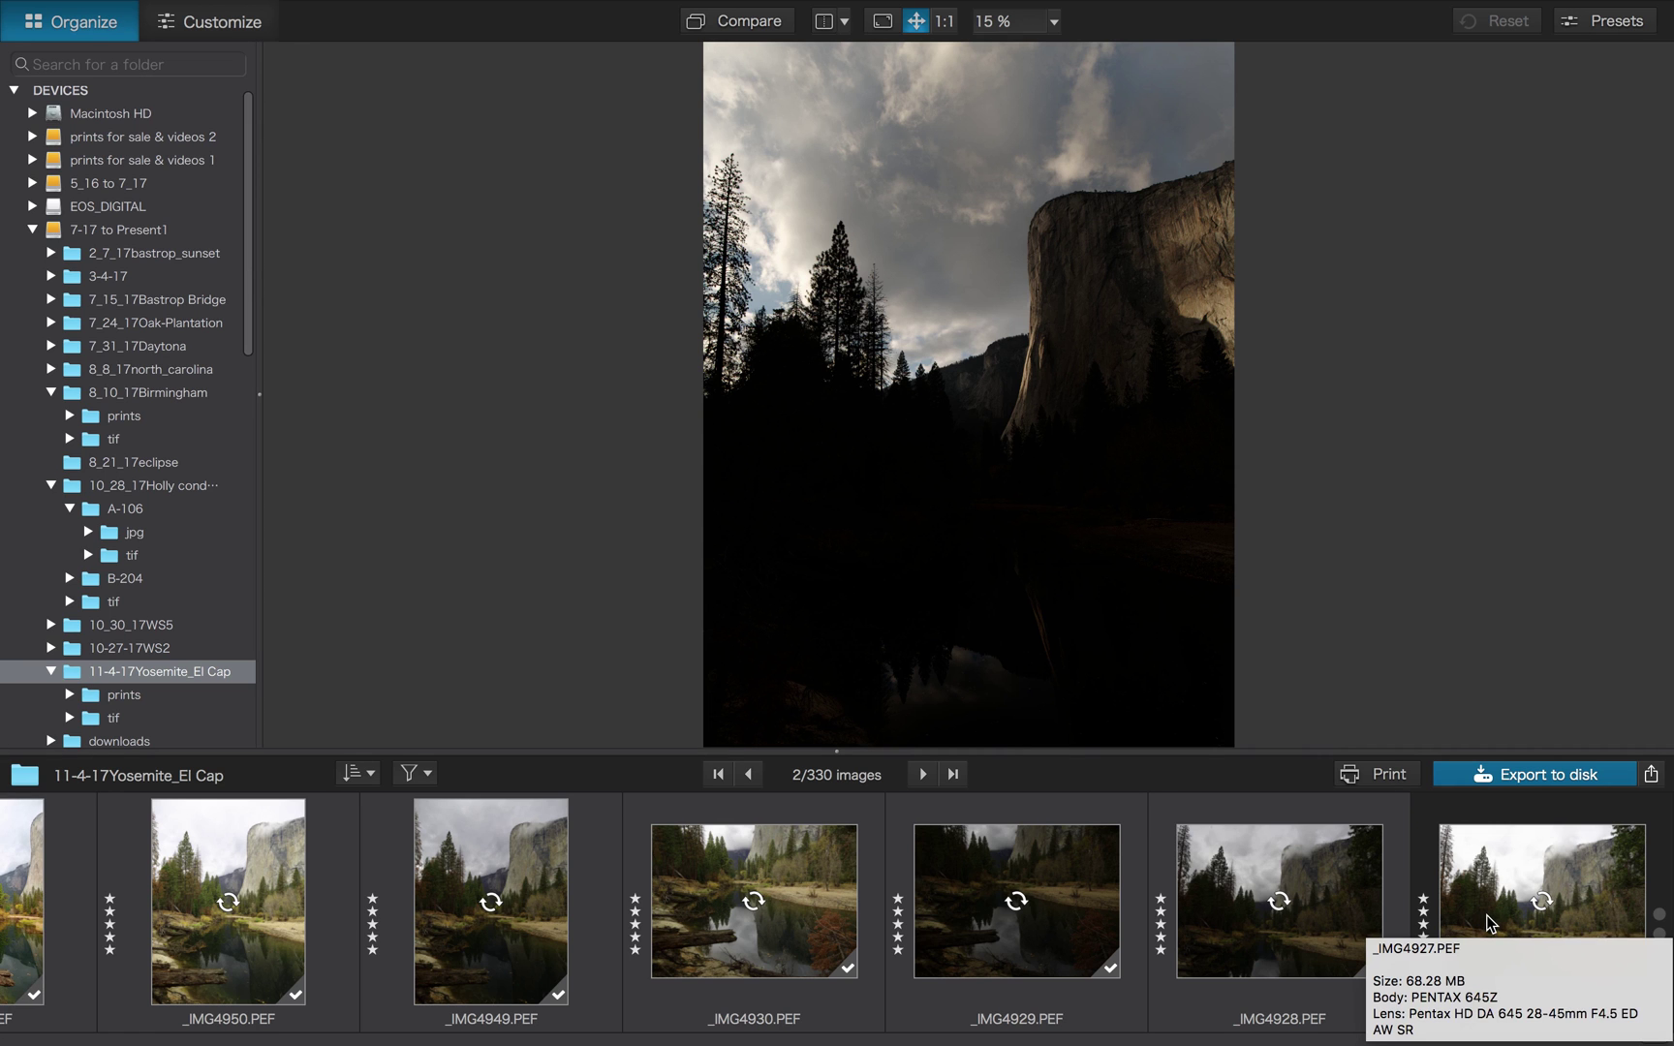
scroll(1490, 923, "left", 10)
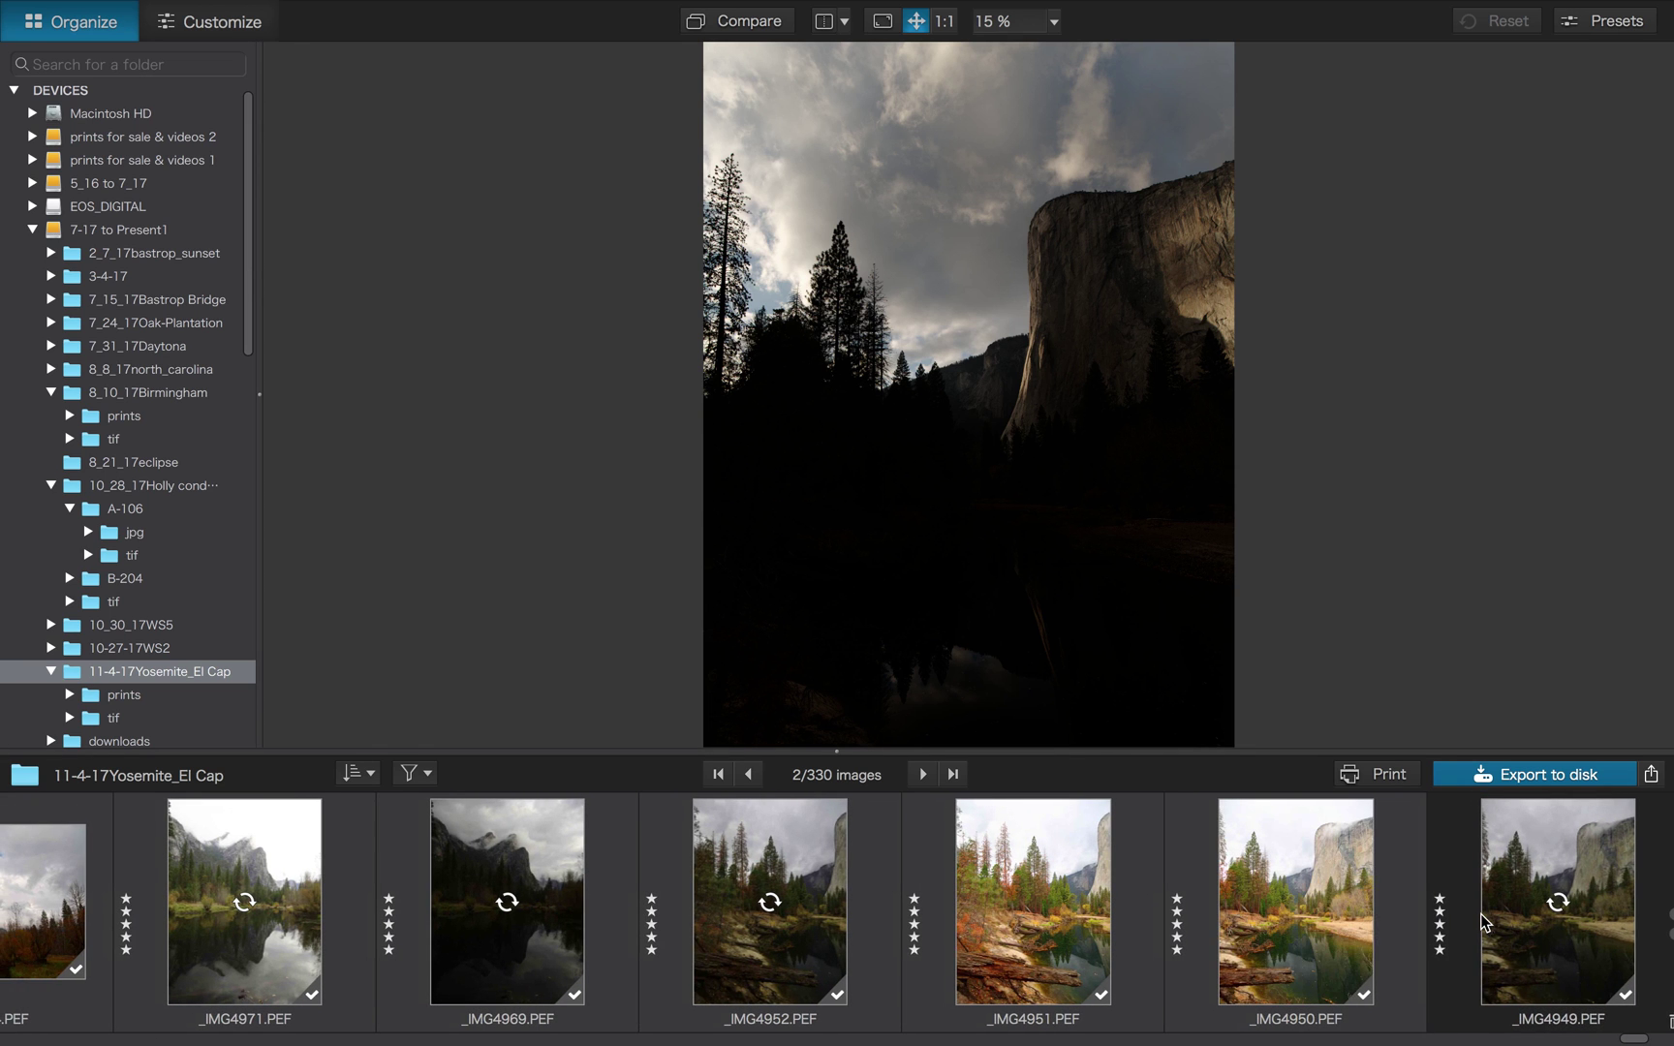
scroll(1485, 923, "left", 3)
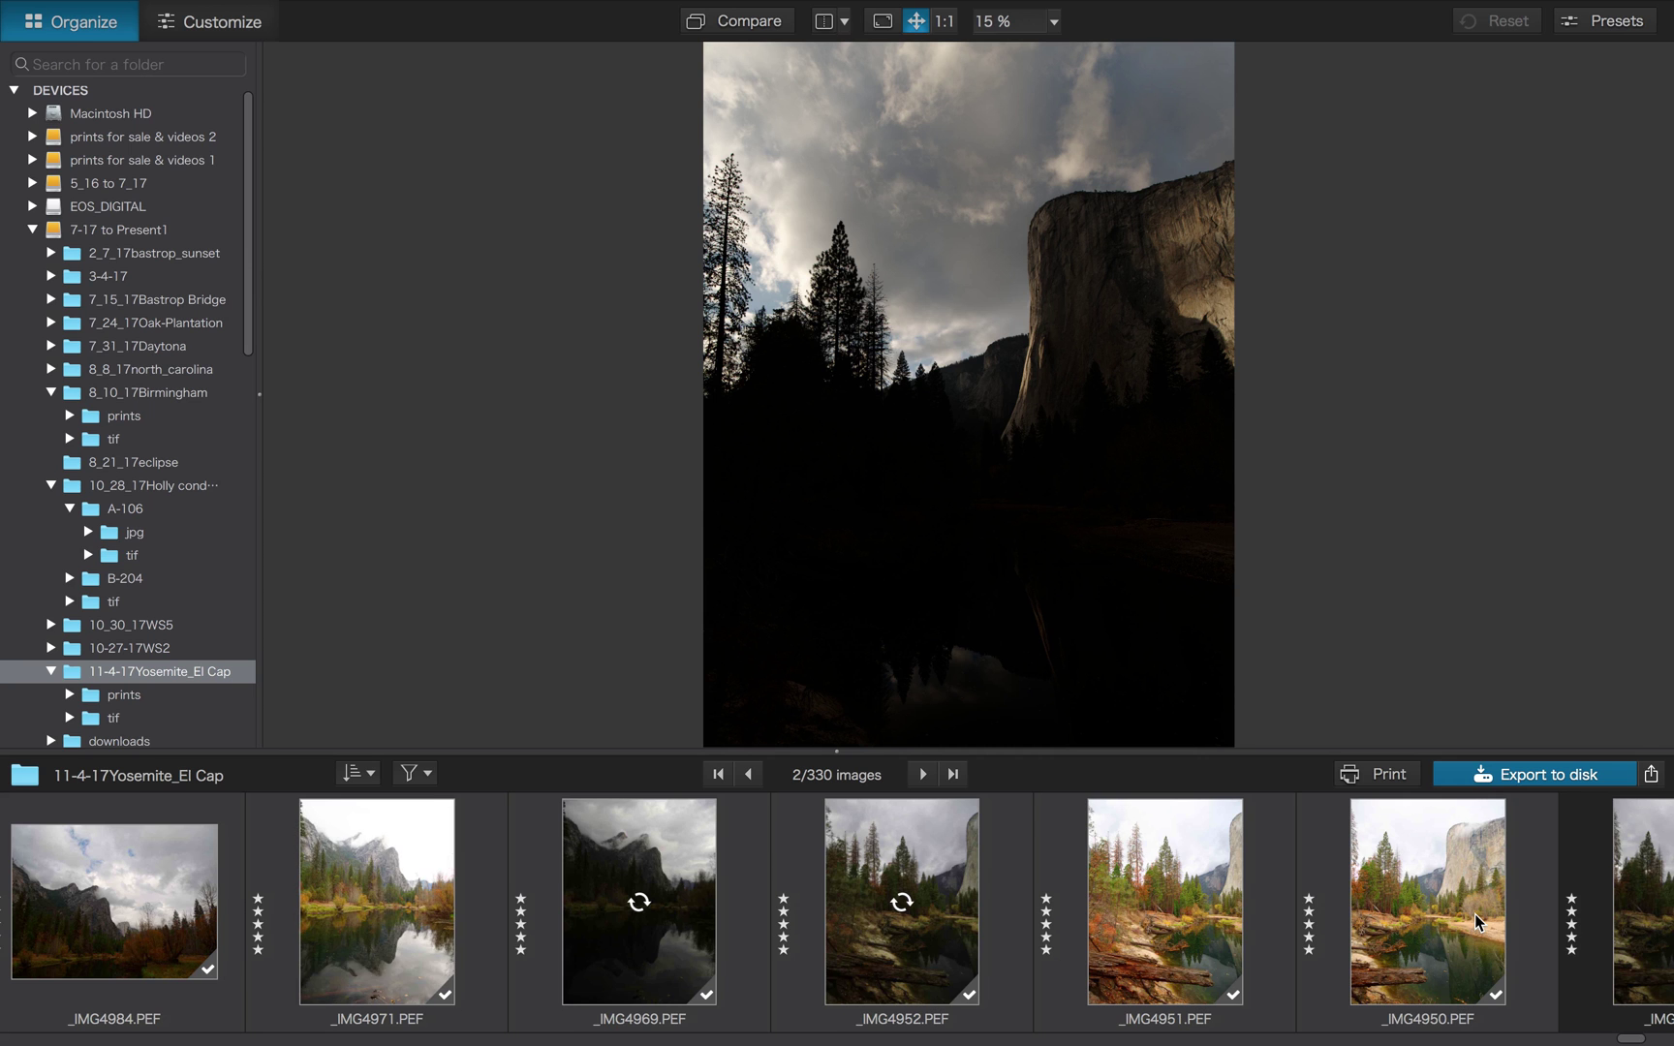
scroll(1477, 920, "left", 7)
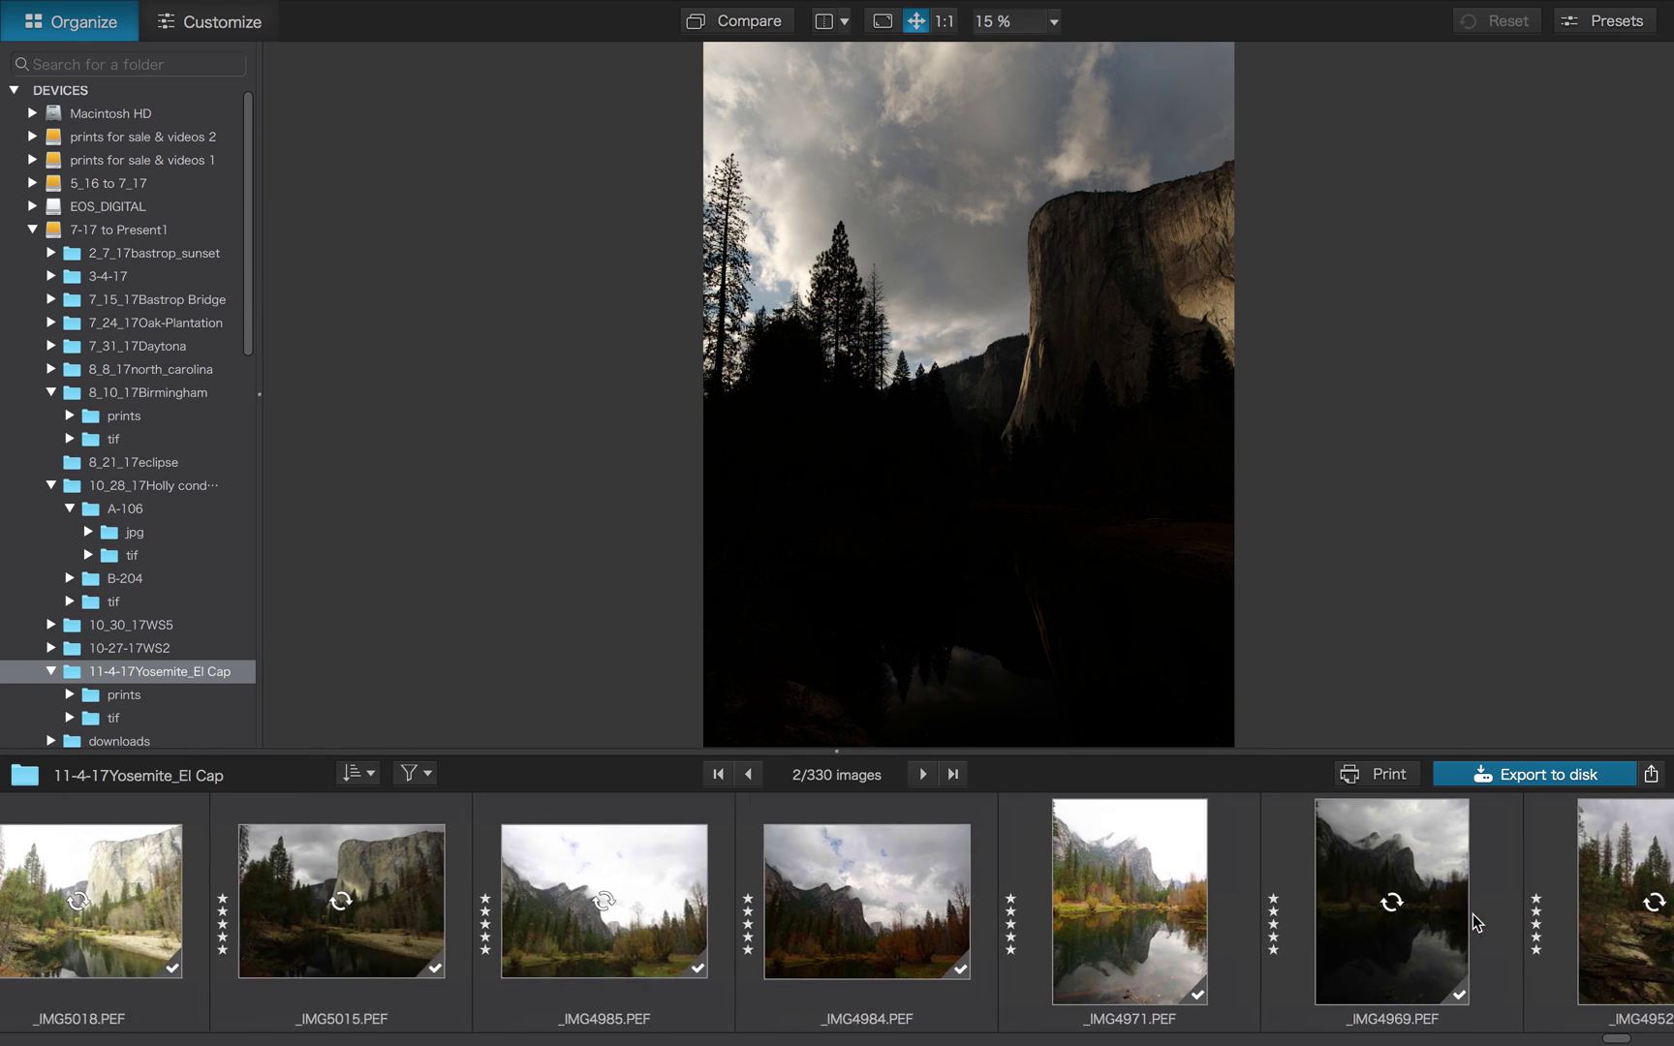
scroll(1476, 920, "left", 3)
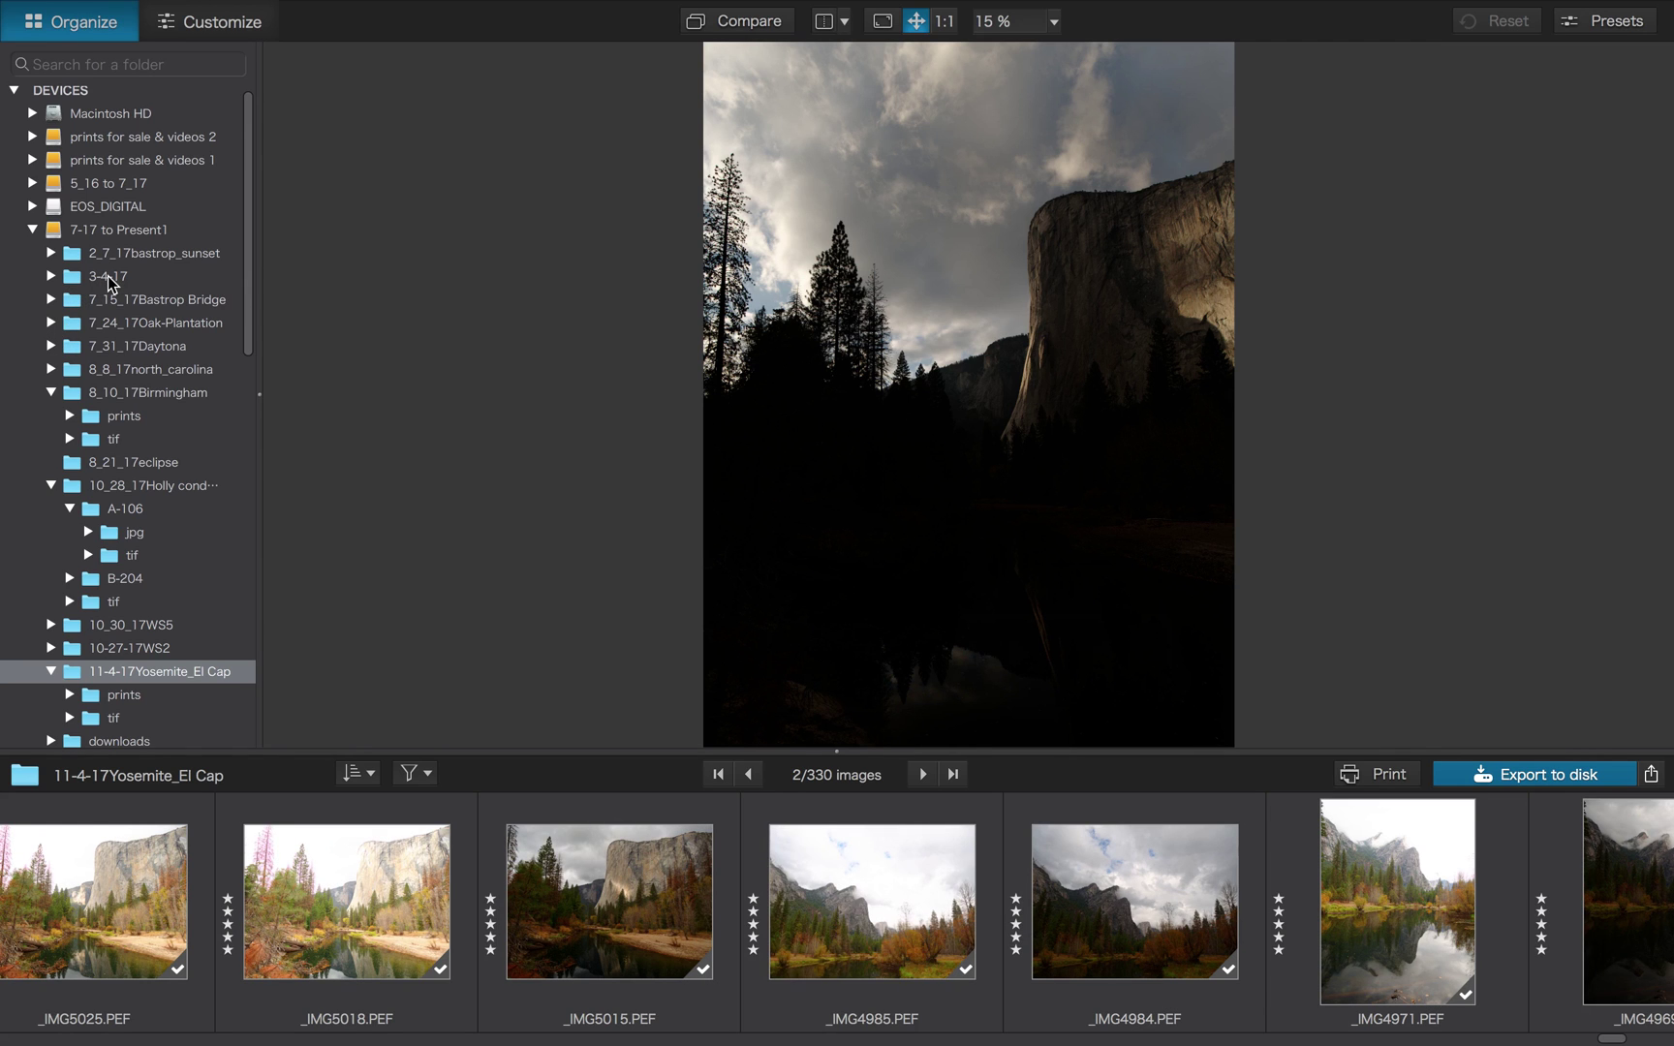
Open the 3-4-17 folder and select the image _W5A5538.CR2 for preview
left_click(108, 277)
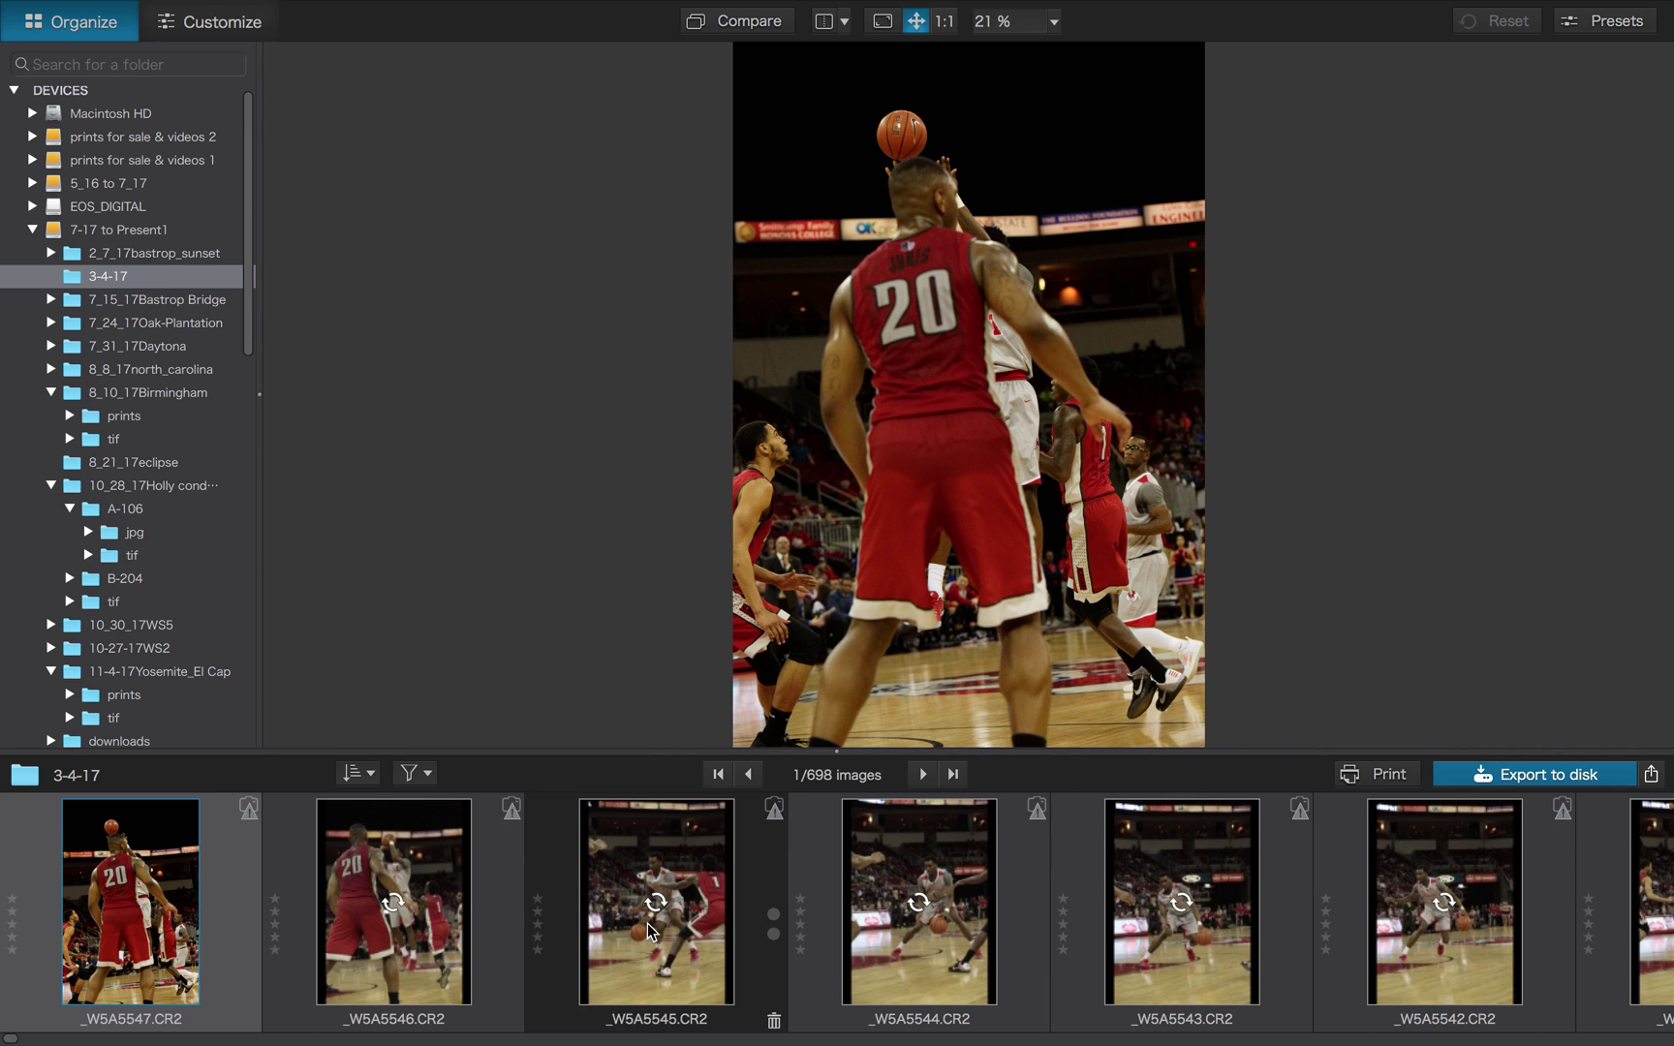
scroll(647, 932, "right", 10)
scroll(662, 928, "right", 6)
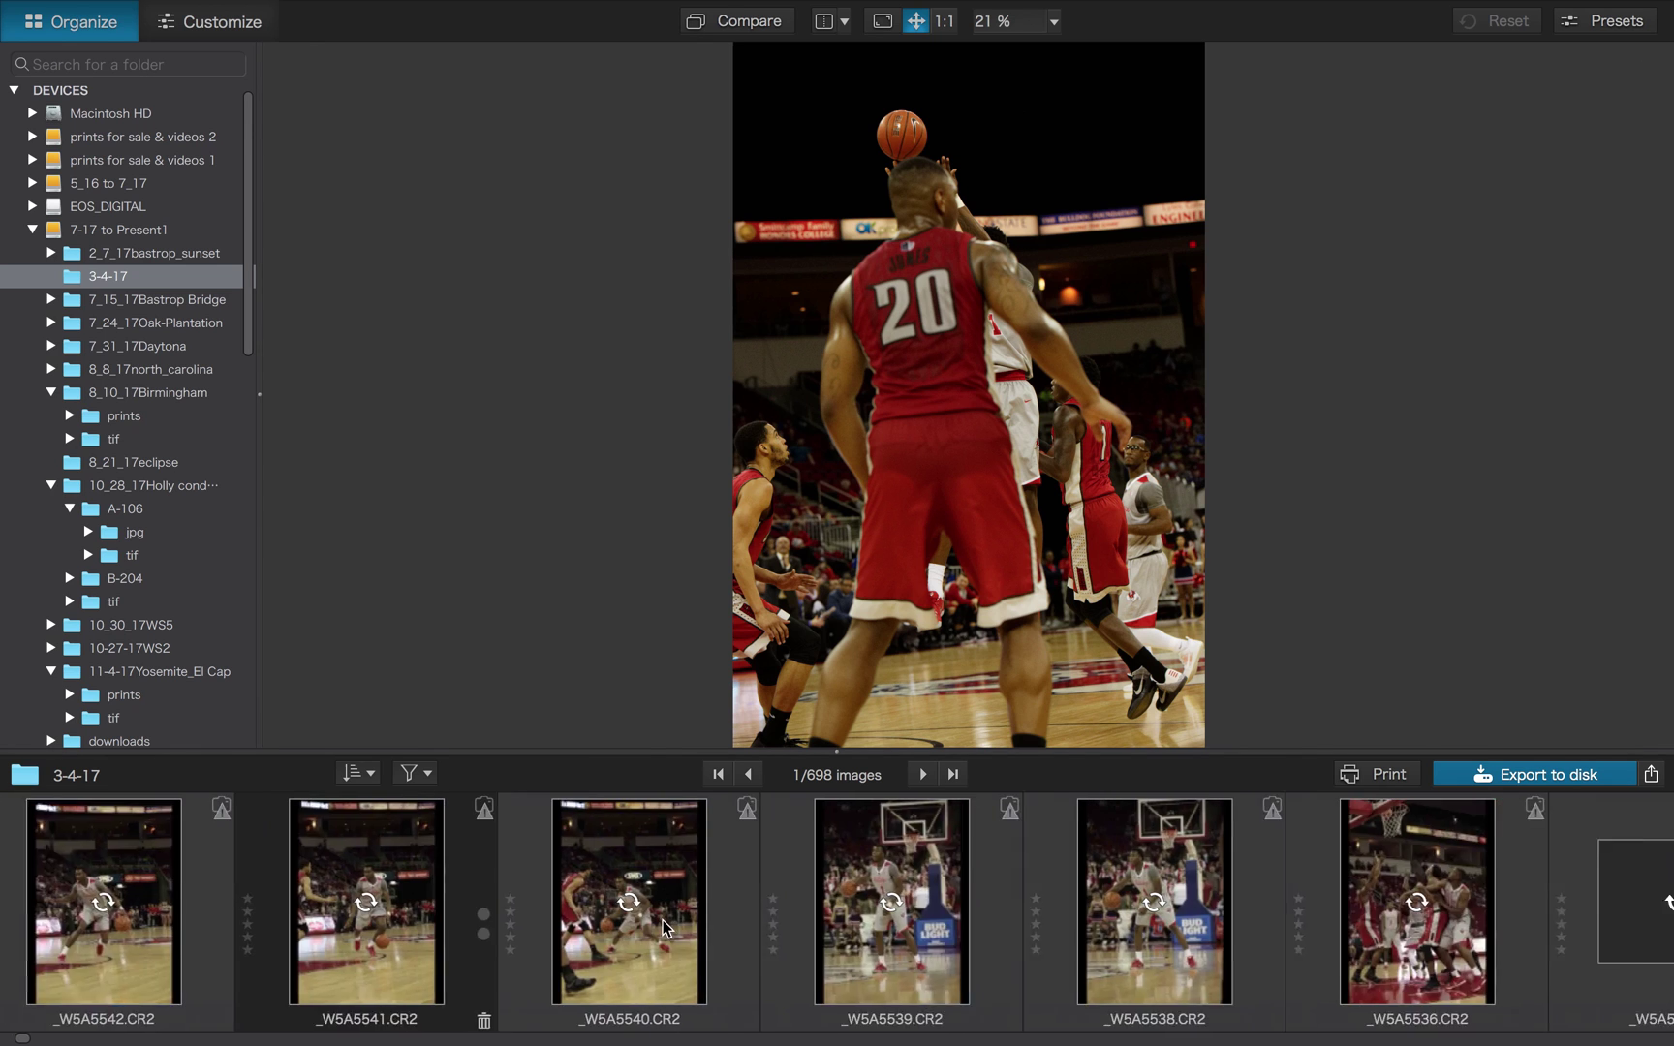
scroll(665, 928, "right", 1)
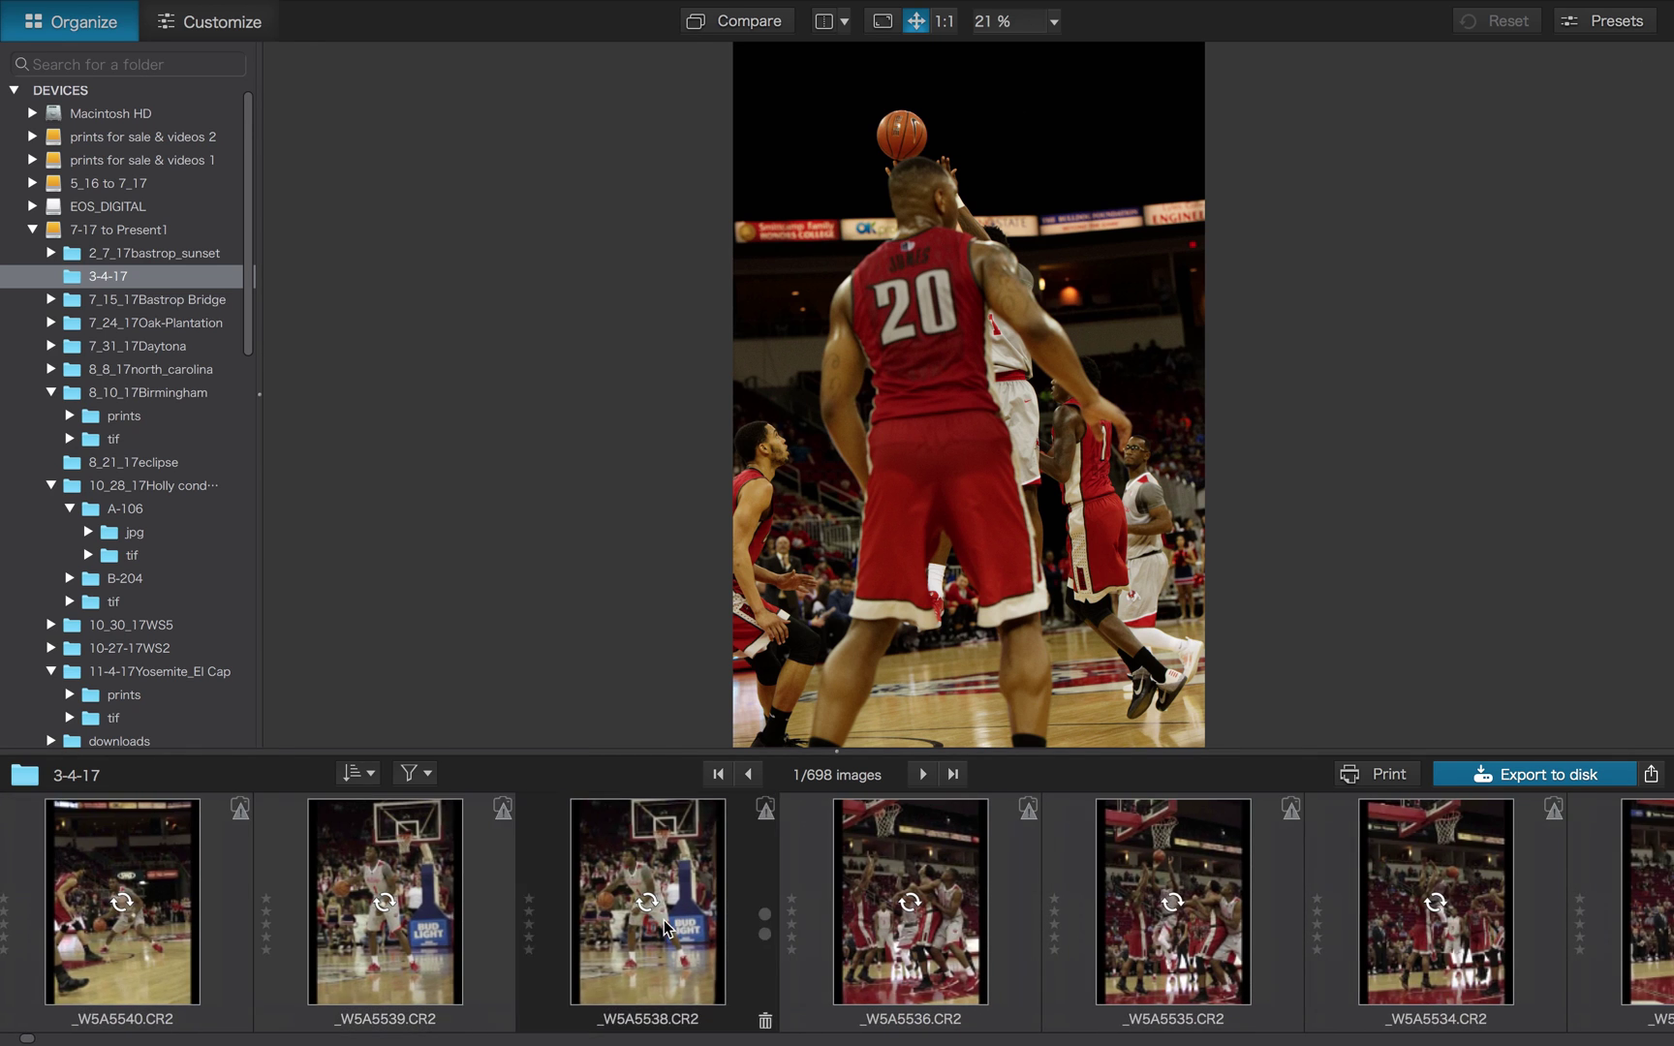
left_click(665, 928)
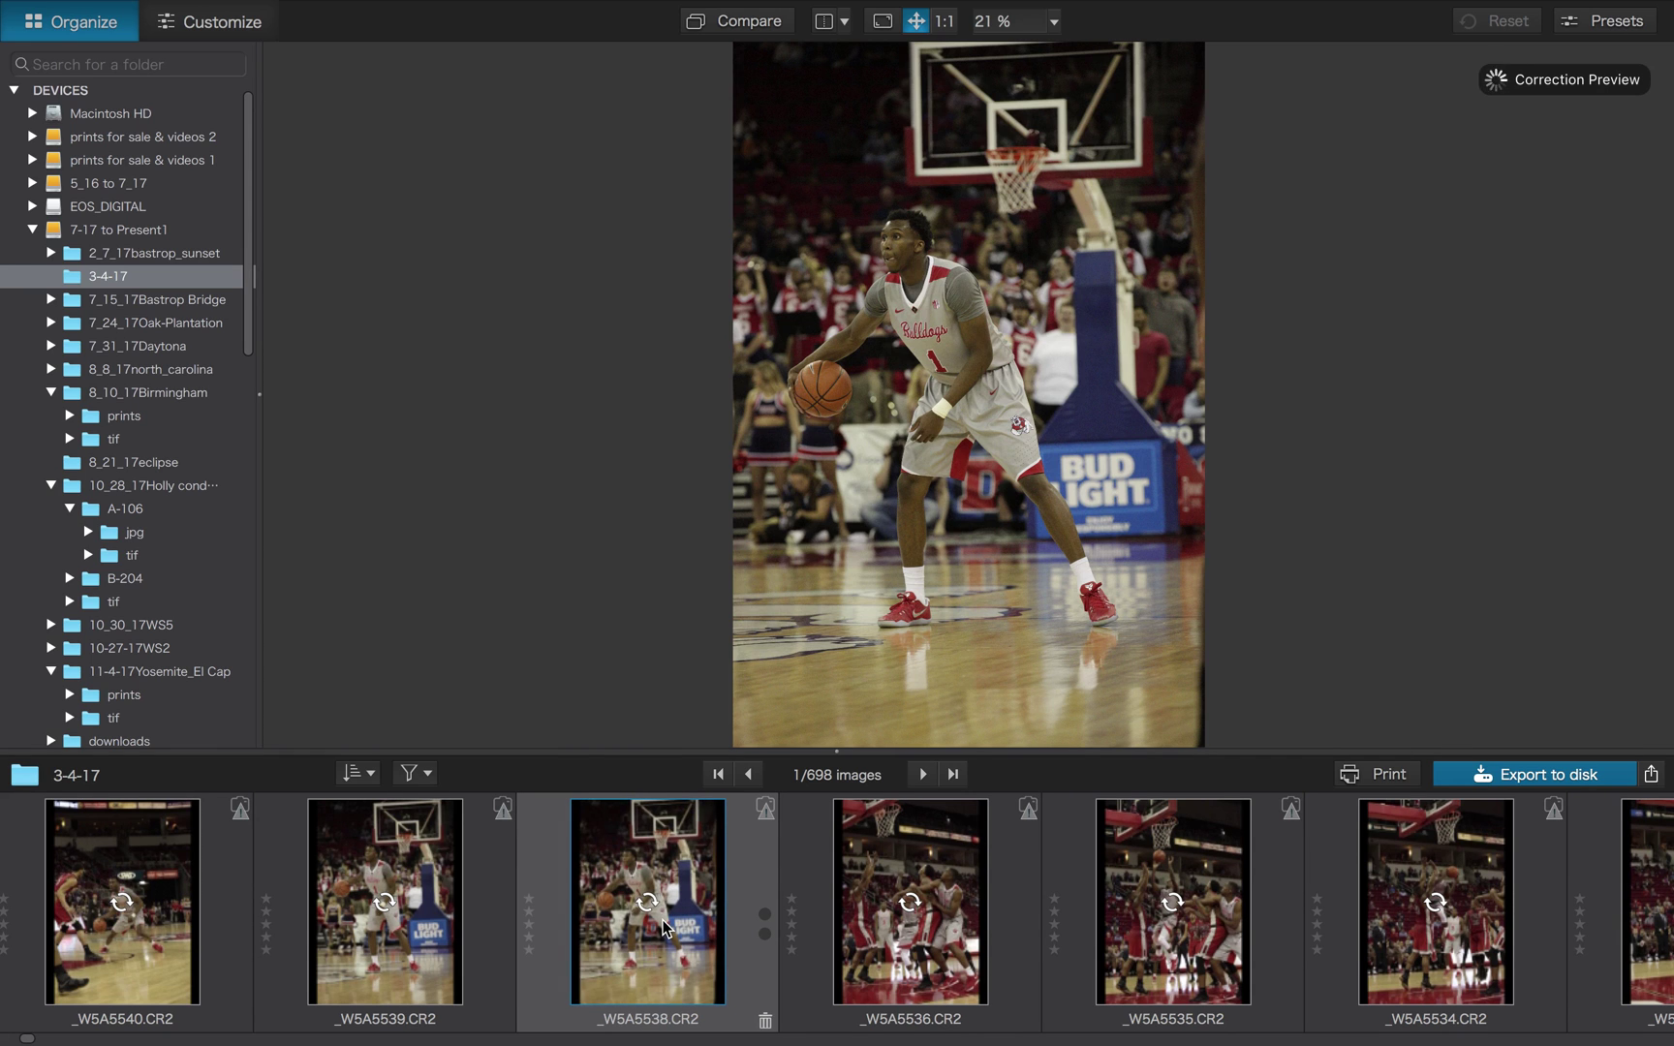
left_click(363, 780)
left_click(363, 780)
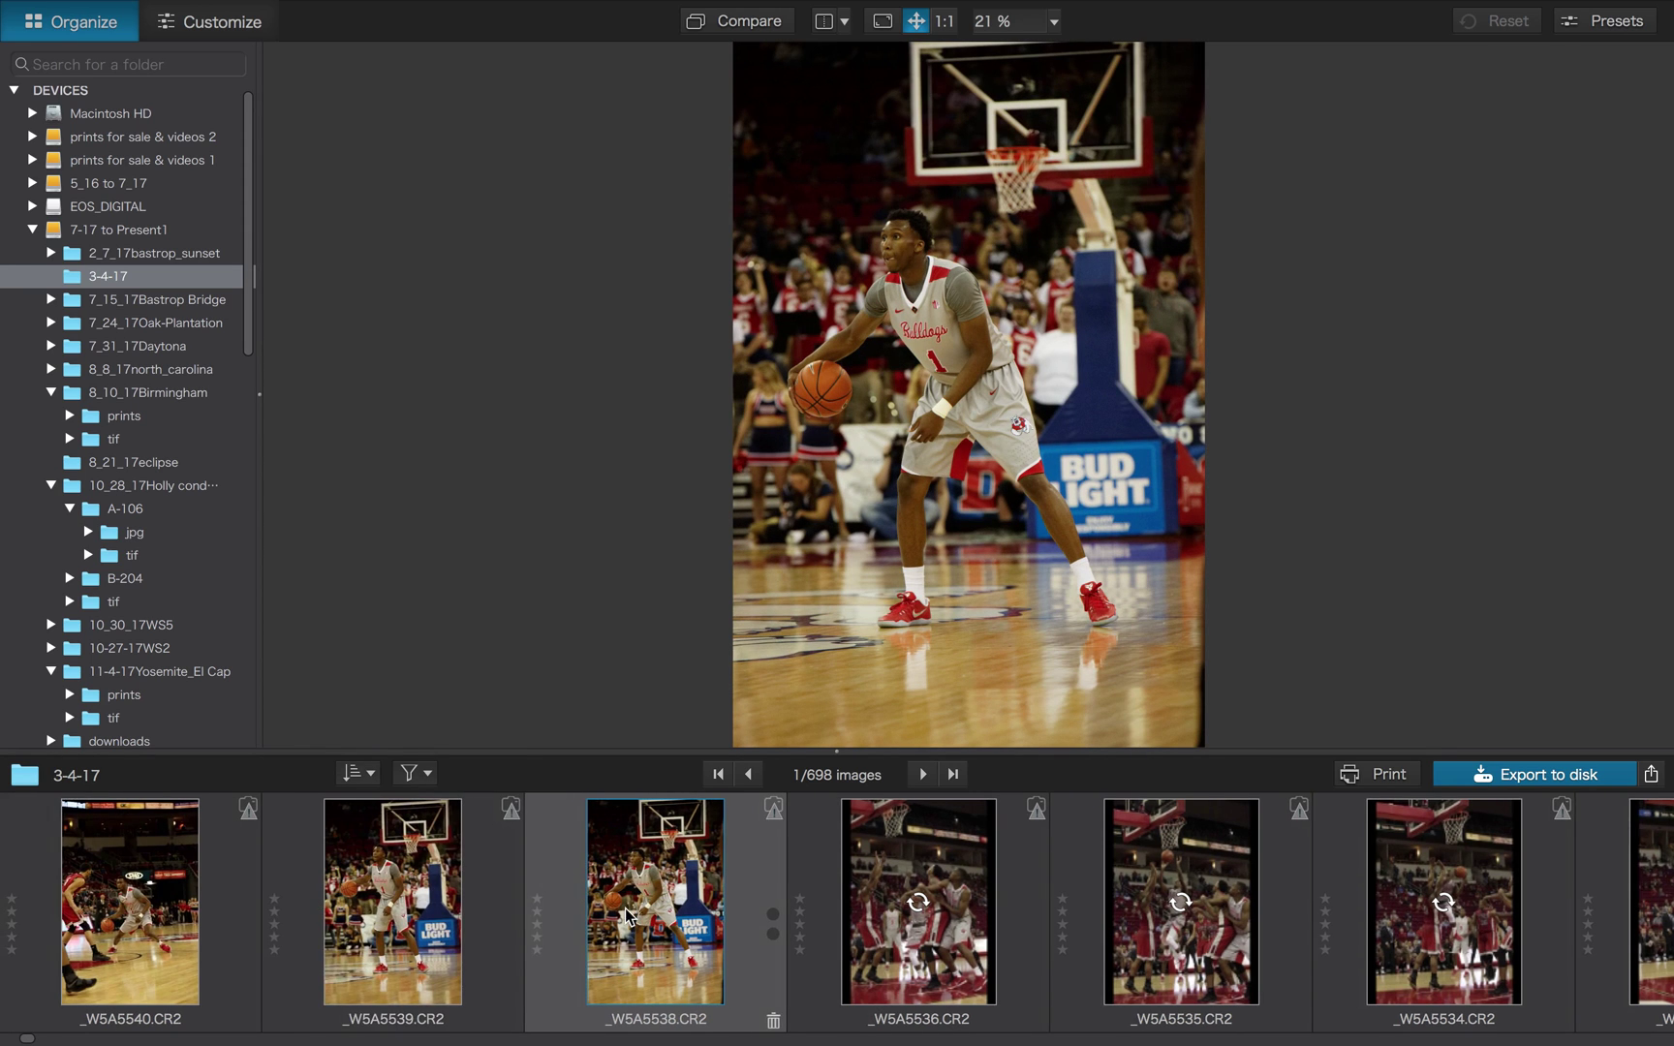
left_click(363, 780)
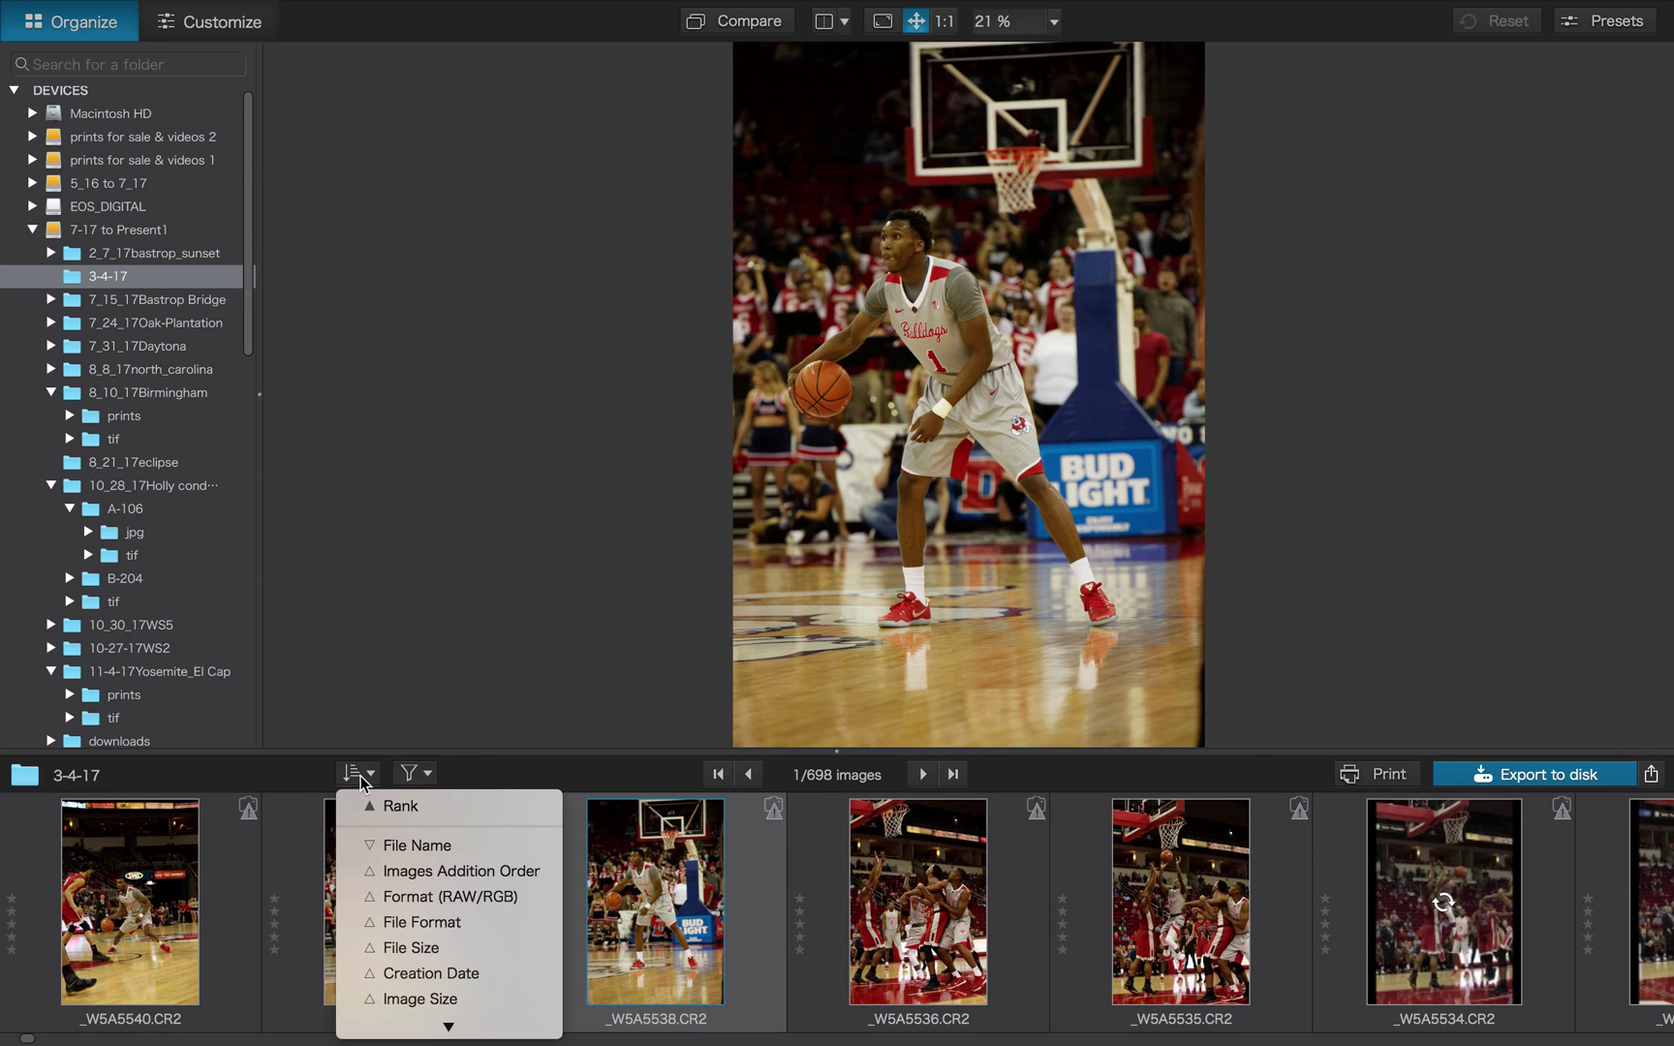
left_click(361, 779)
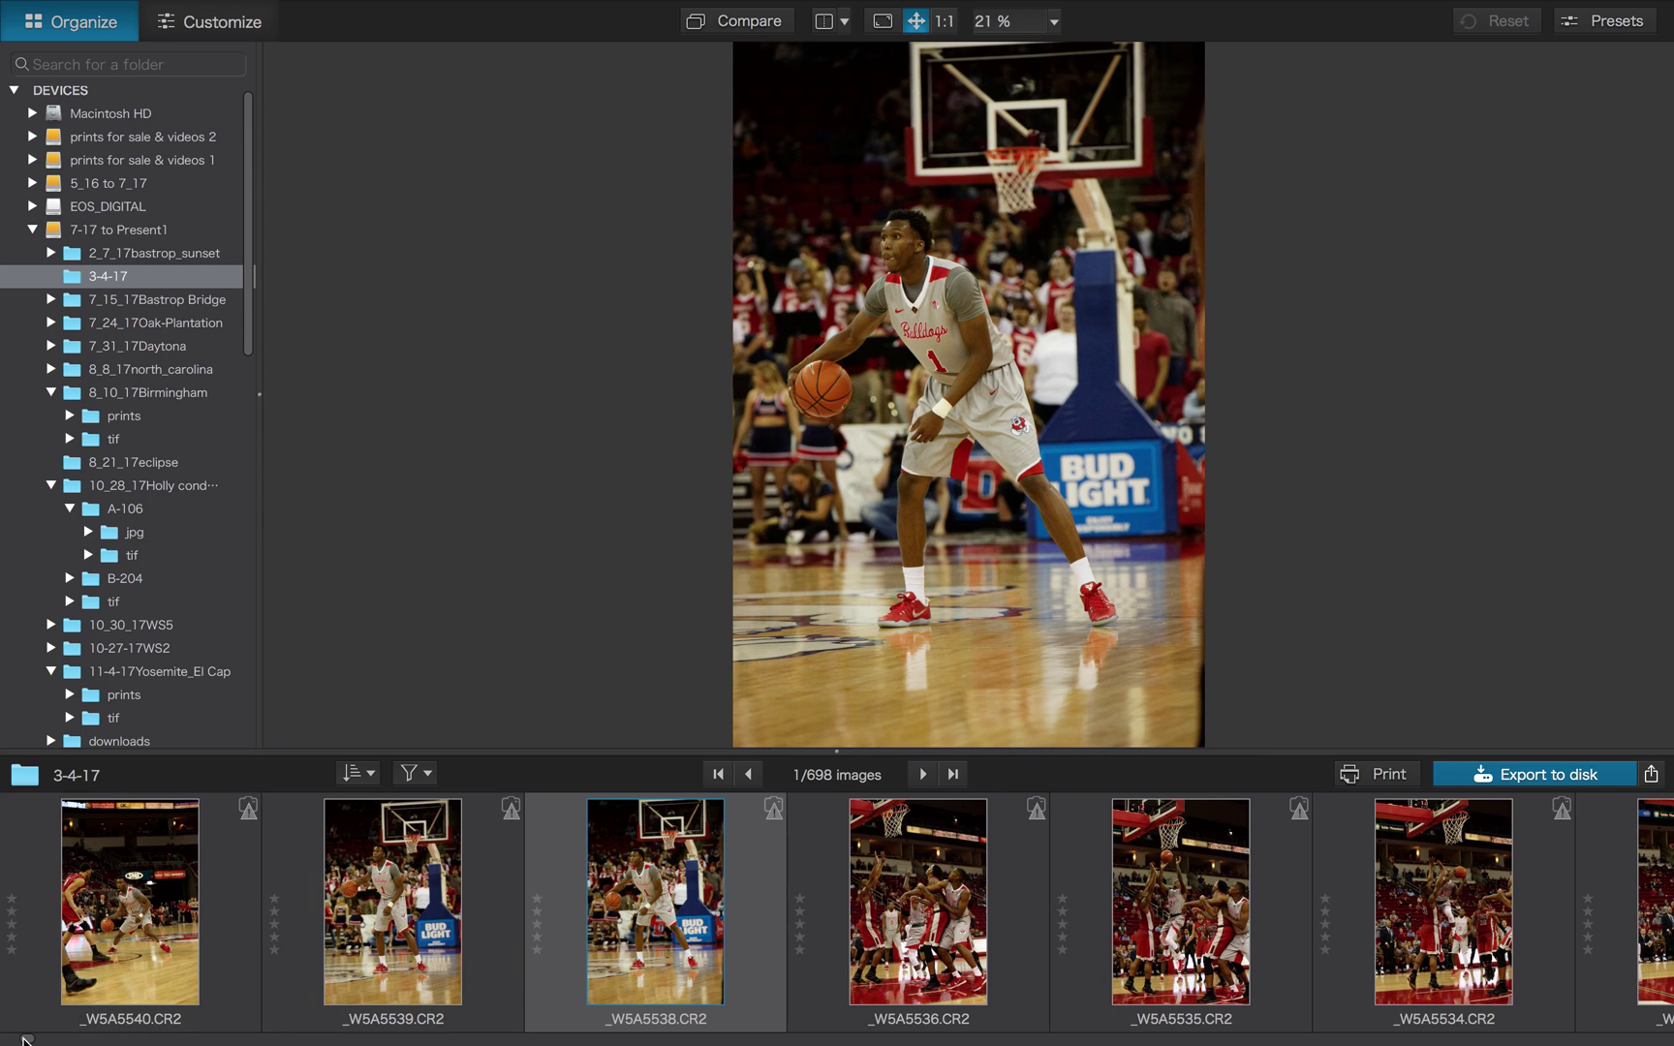
Preview _W5A4735.CR2 and _W5A4736.CR2 near the far end of the 3-4-17 folder, and select _W5A4739.CR2
left_click_drag(24, 1038, 1668, 1035)
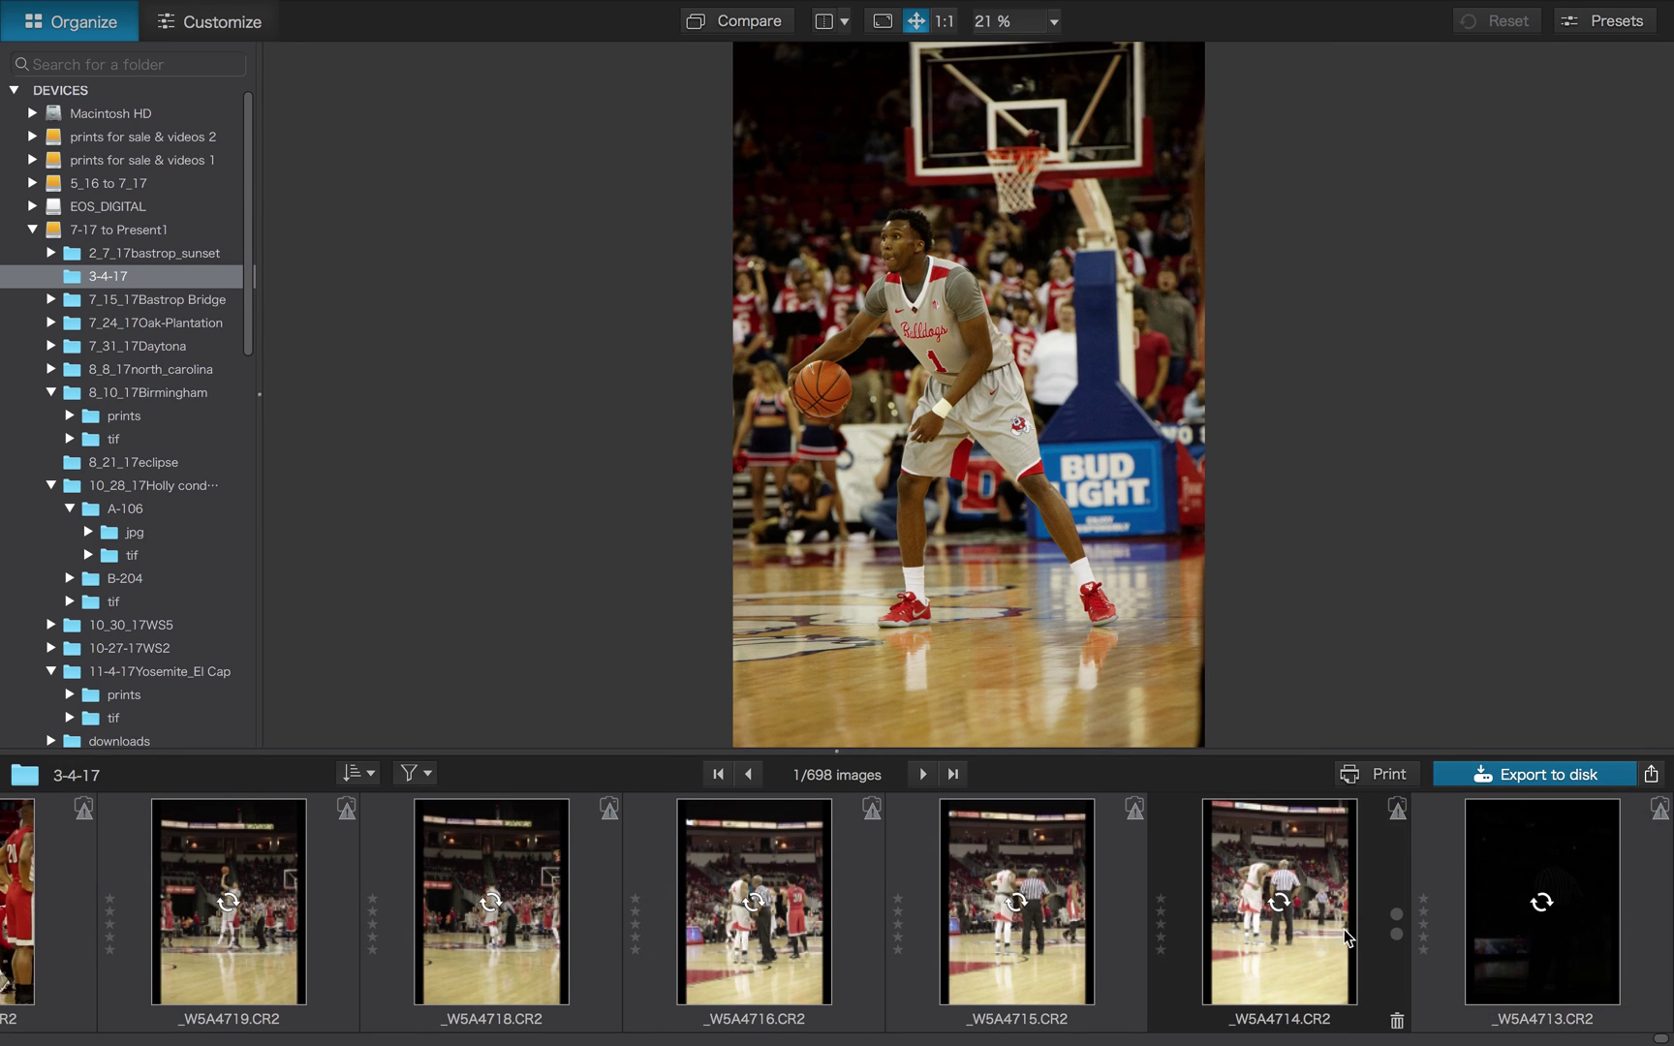
mouse_move(1269, 906)
scroll(1270, 906, "left", 5)
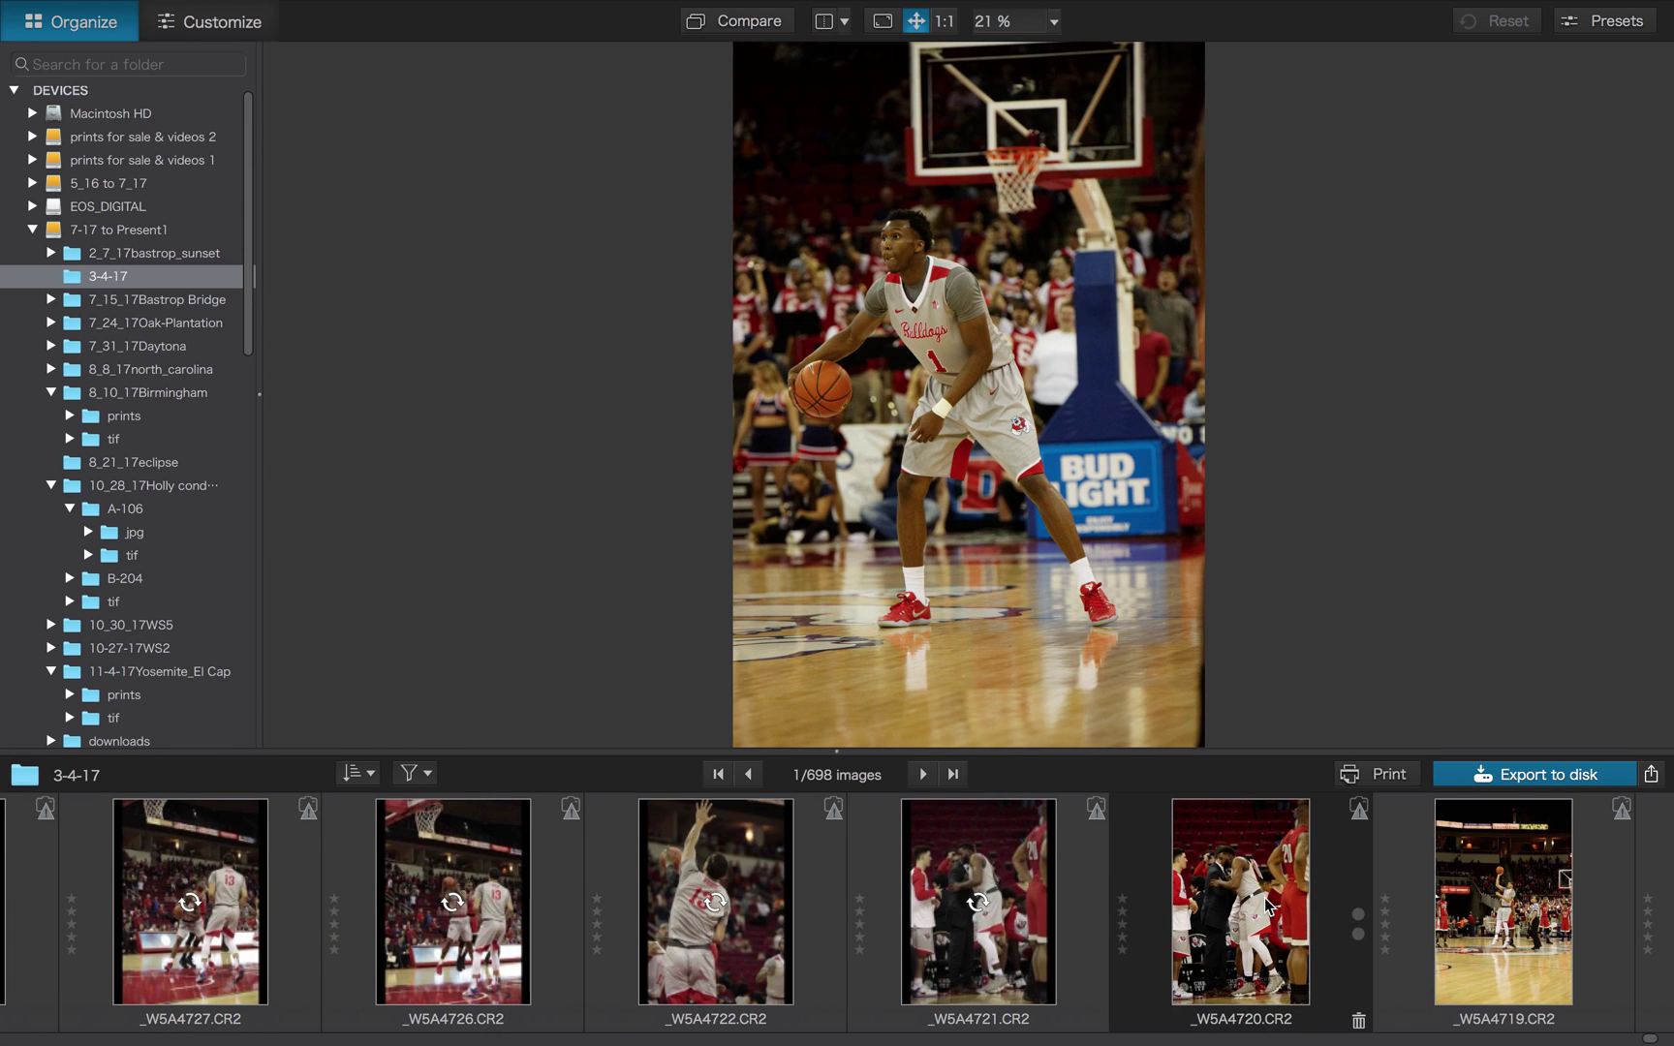
scroll(1269, 906, "left", 5)
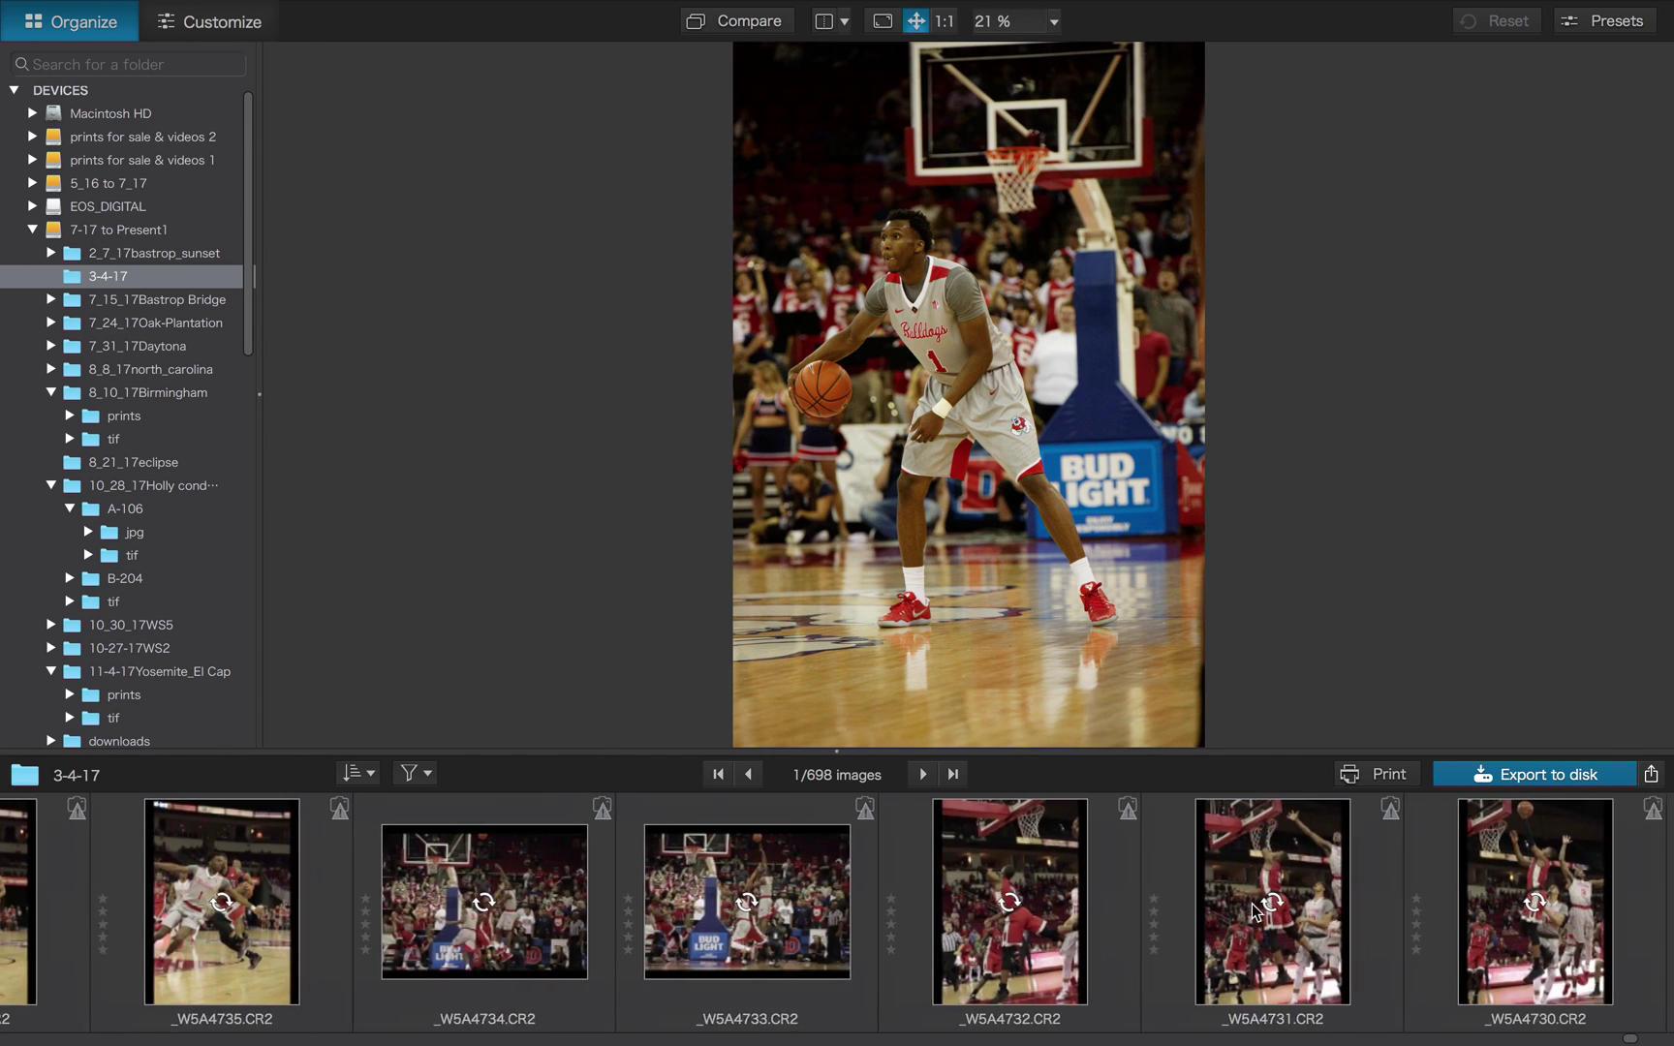
scroll(1255, 911, "left", 5)
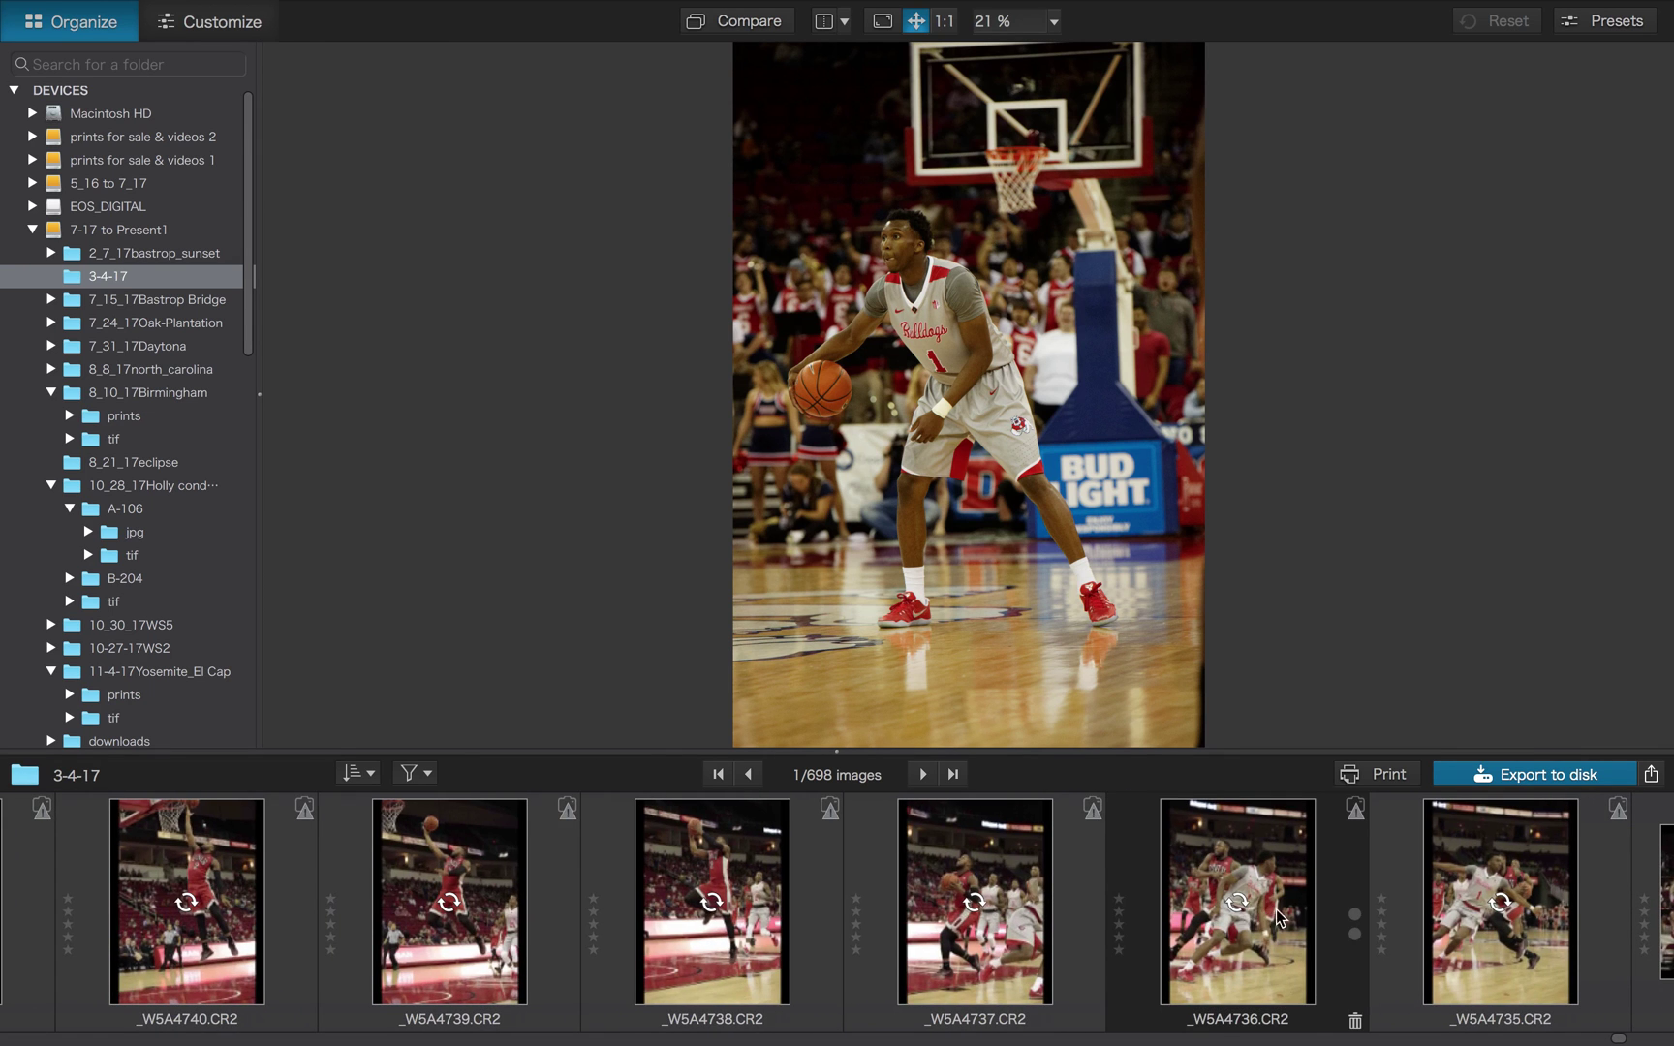
left_click(1458, 925)
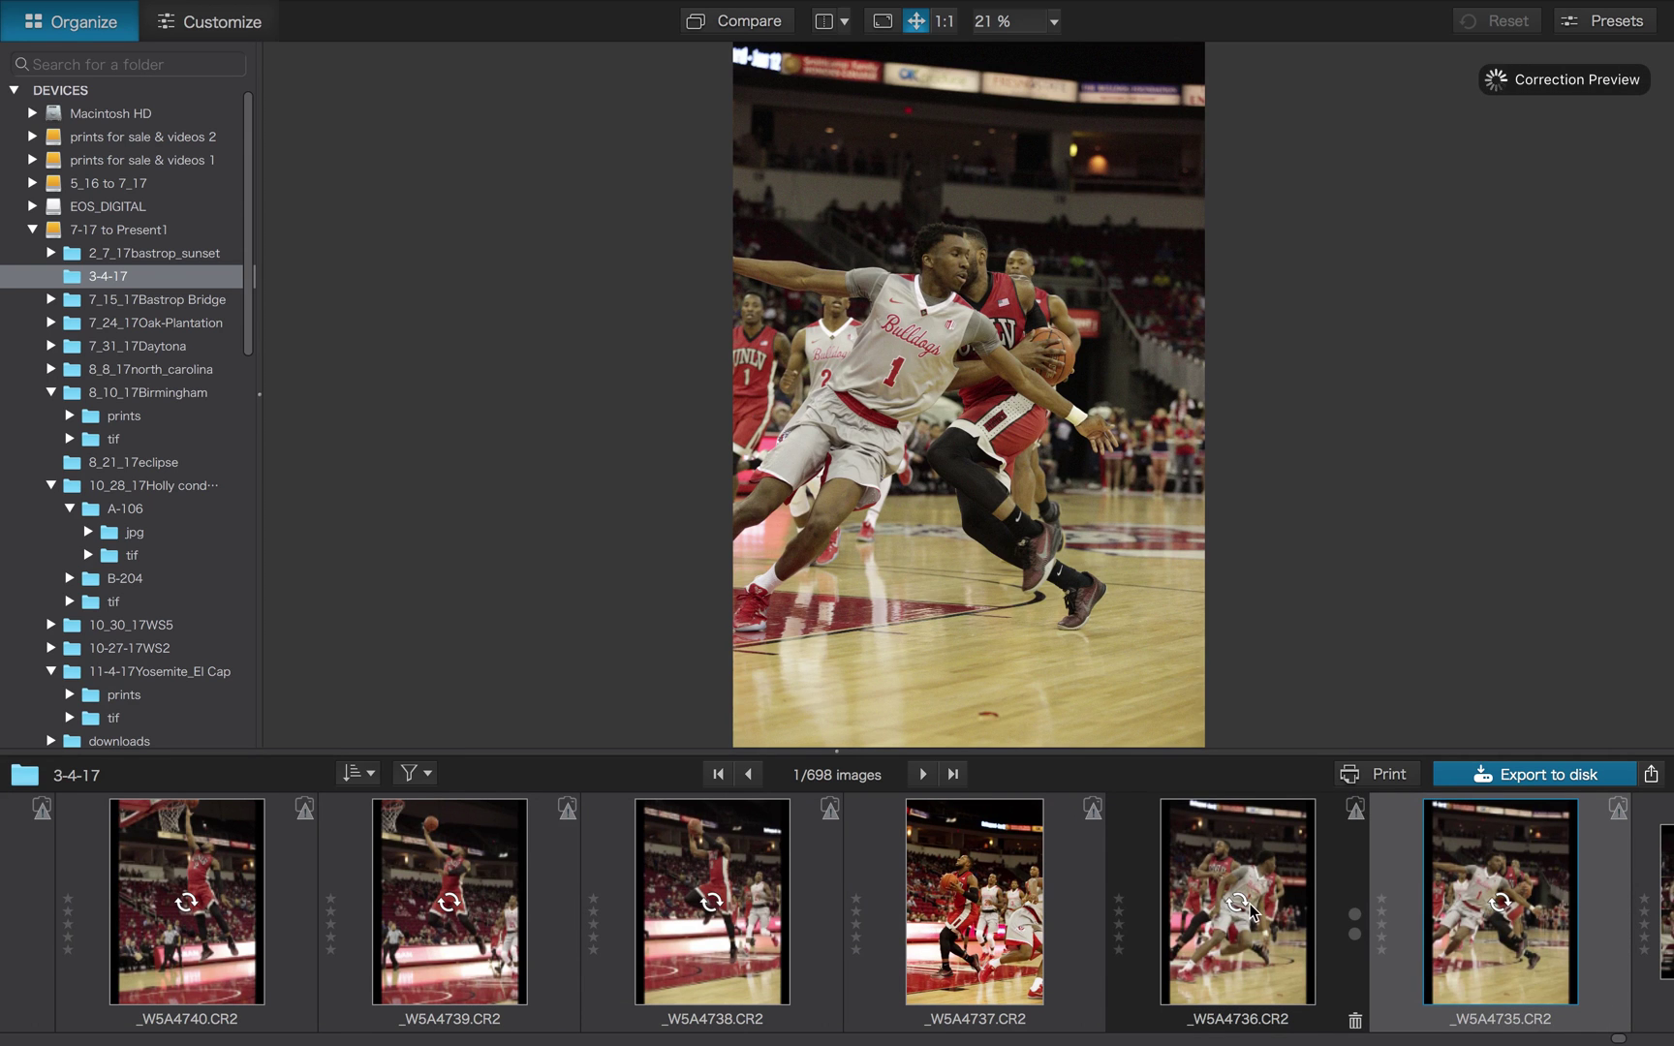
left_click(1254, 912)
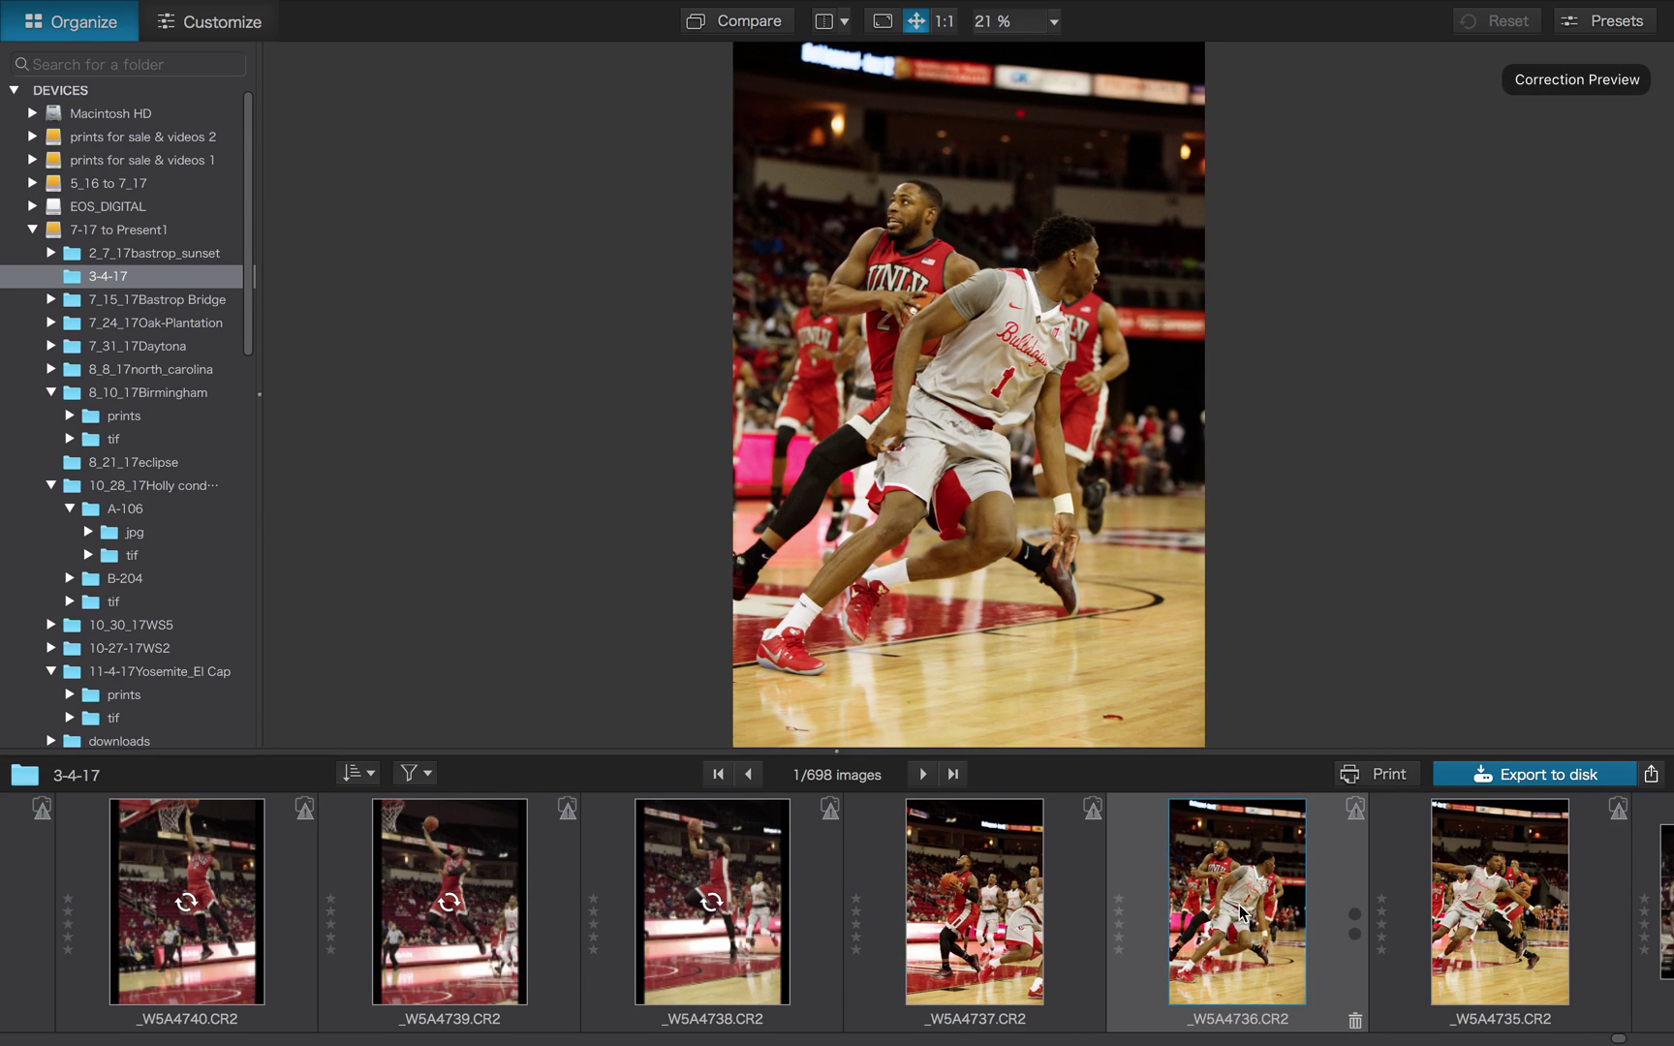
left_click(400, 877)
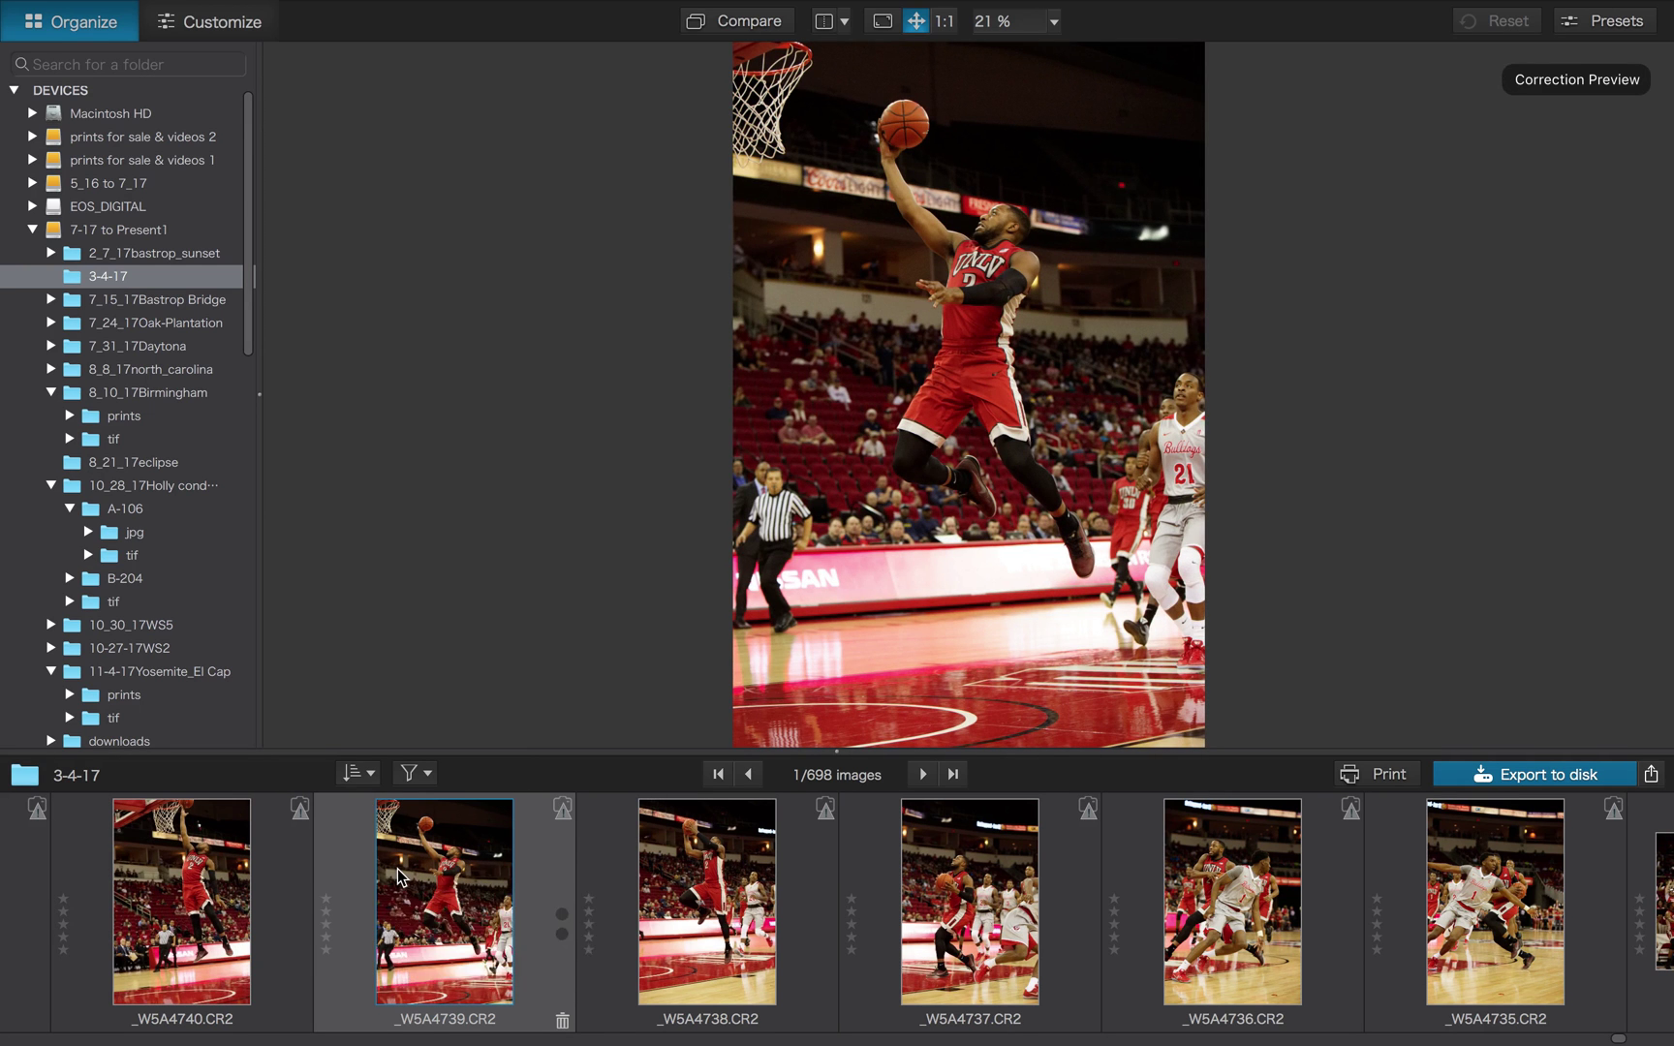
Open the selected image for customizing and sample its white balance from the white shorts of player 21
left_click(221, 21)
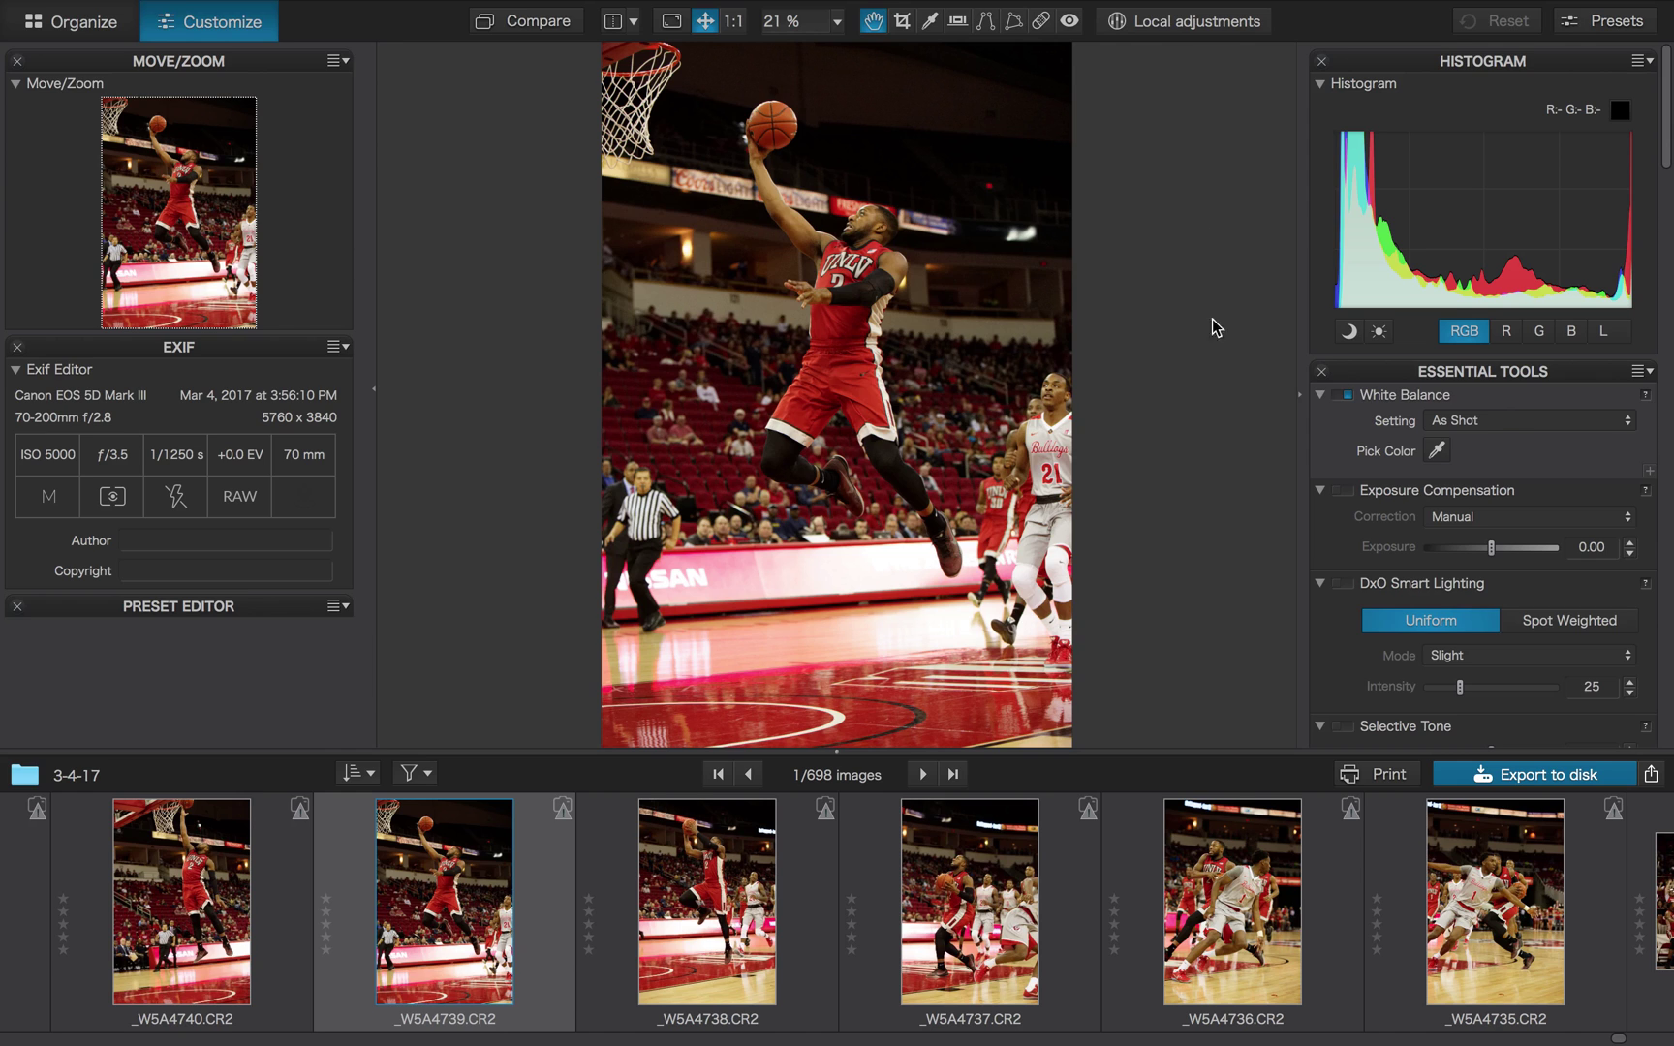
scroll(1518, 425, "down", 2)
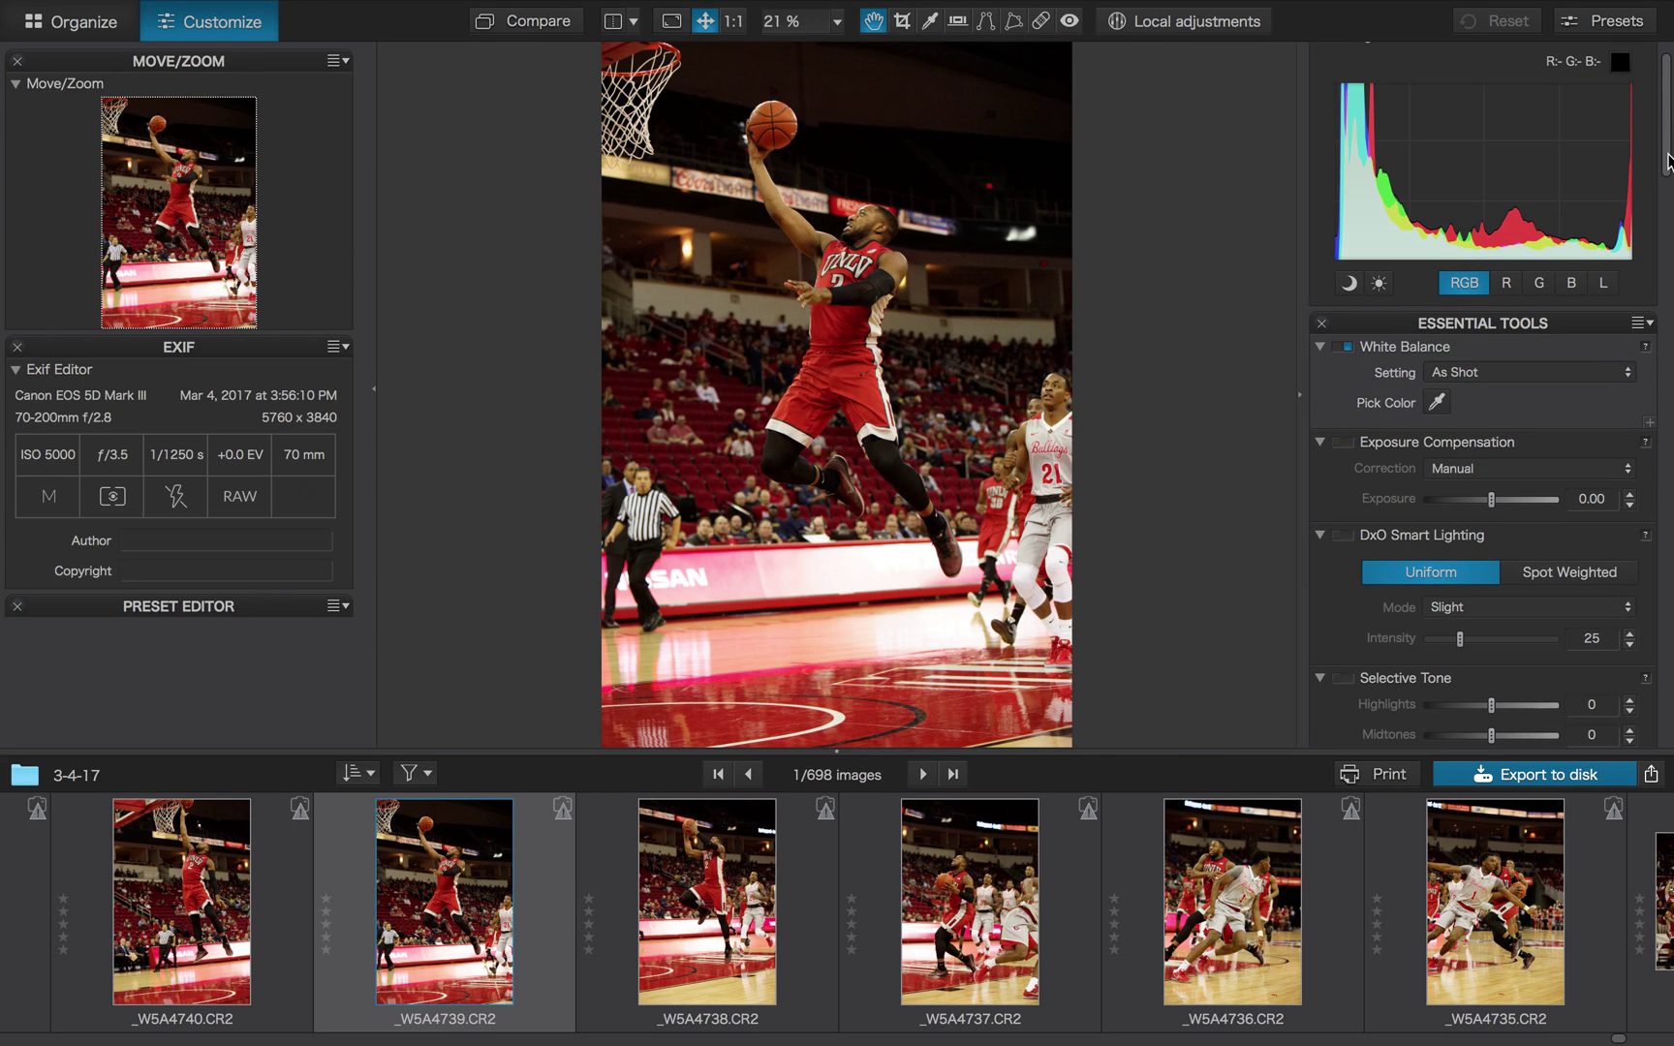
scroll(1668, 160, "down", 1)
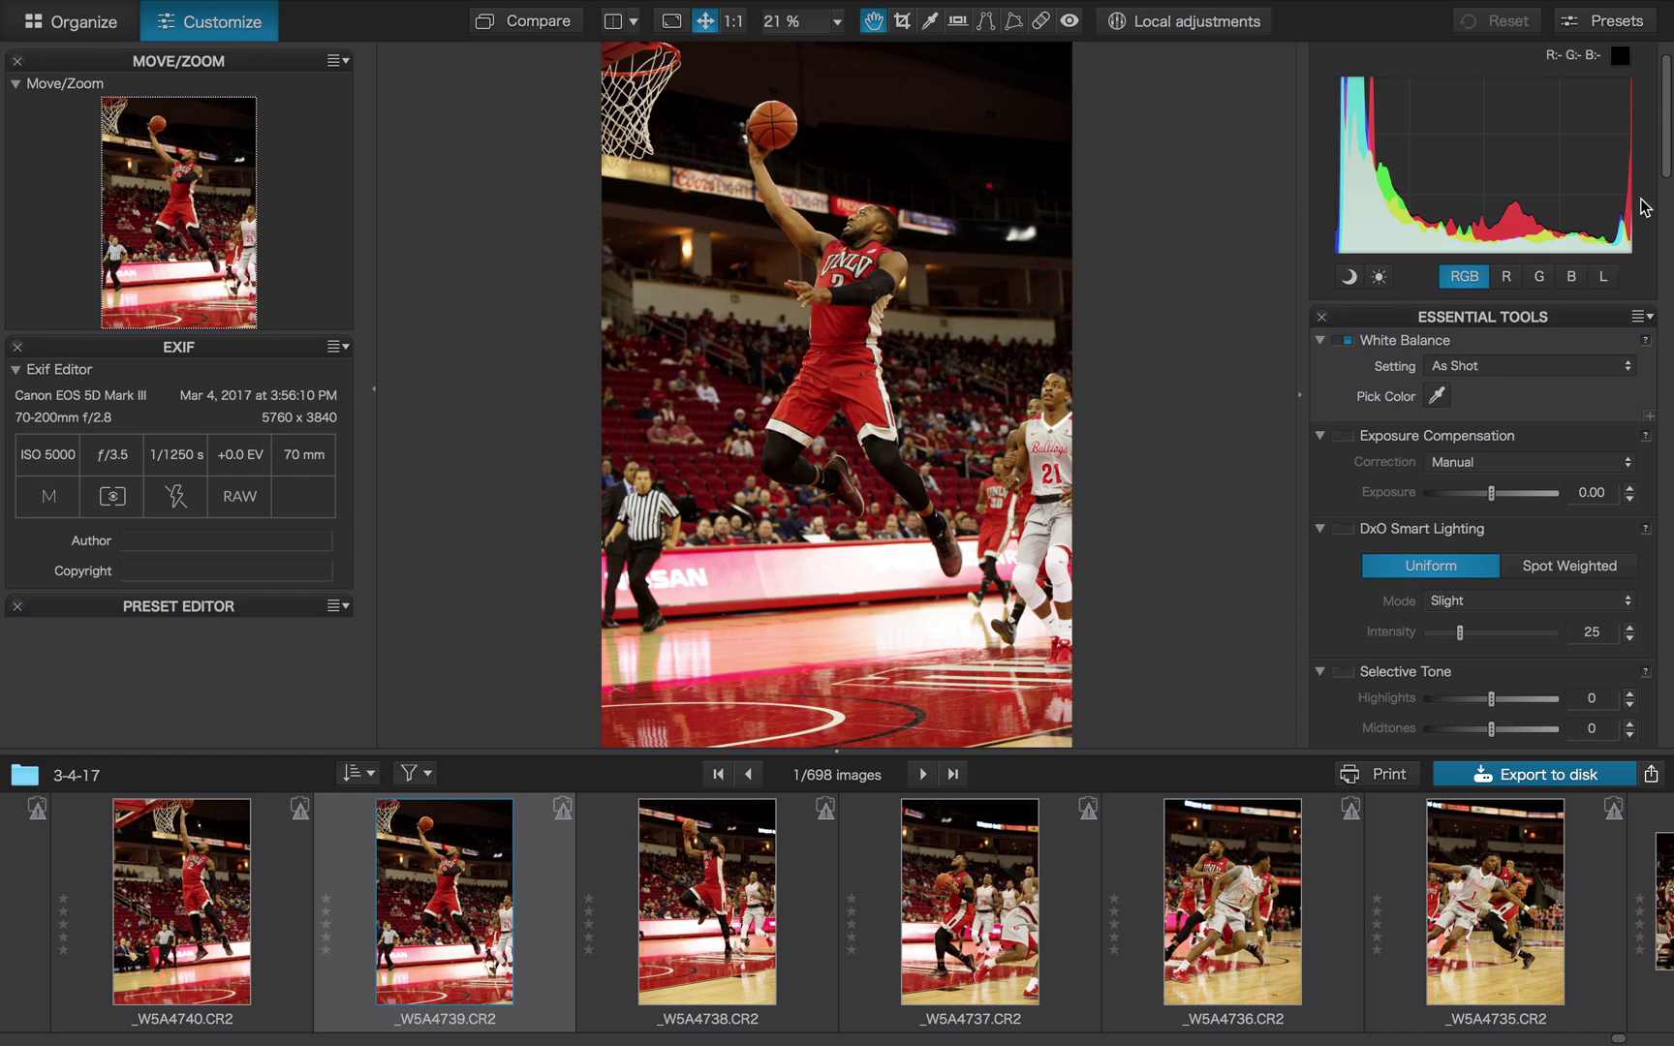
left_click(1438, 398)
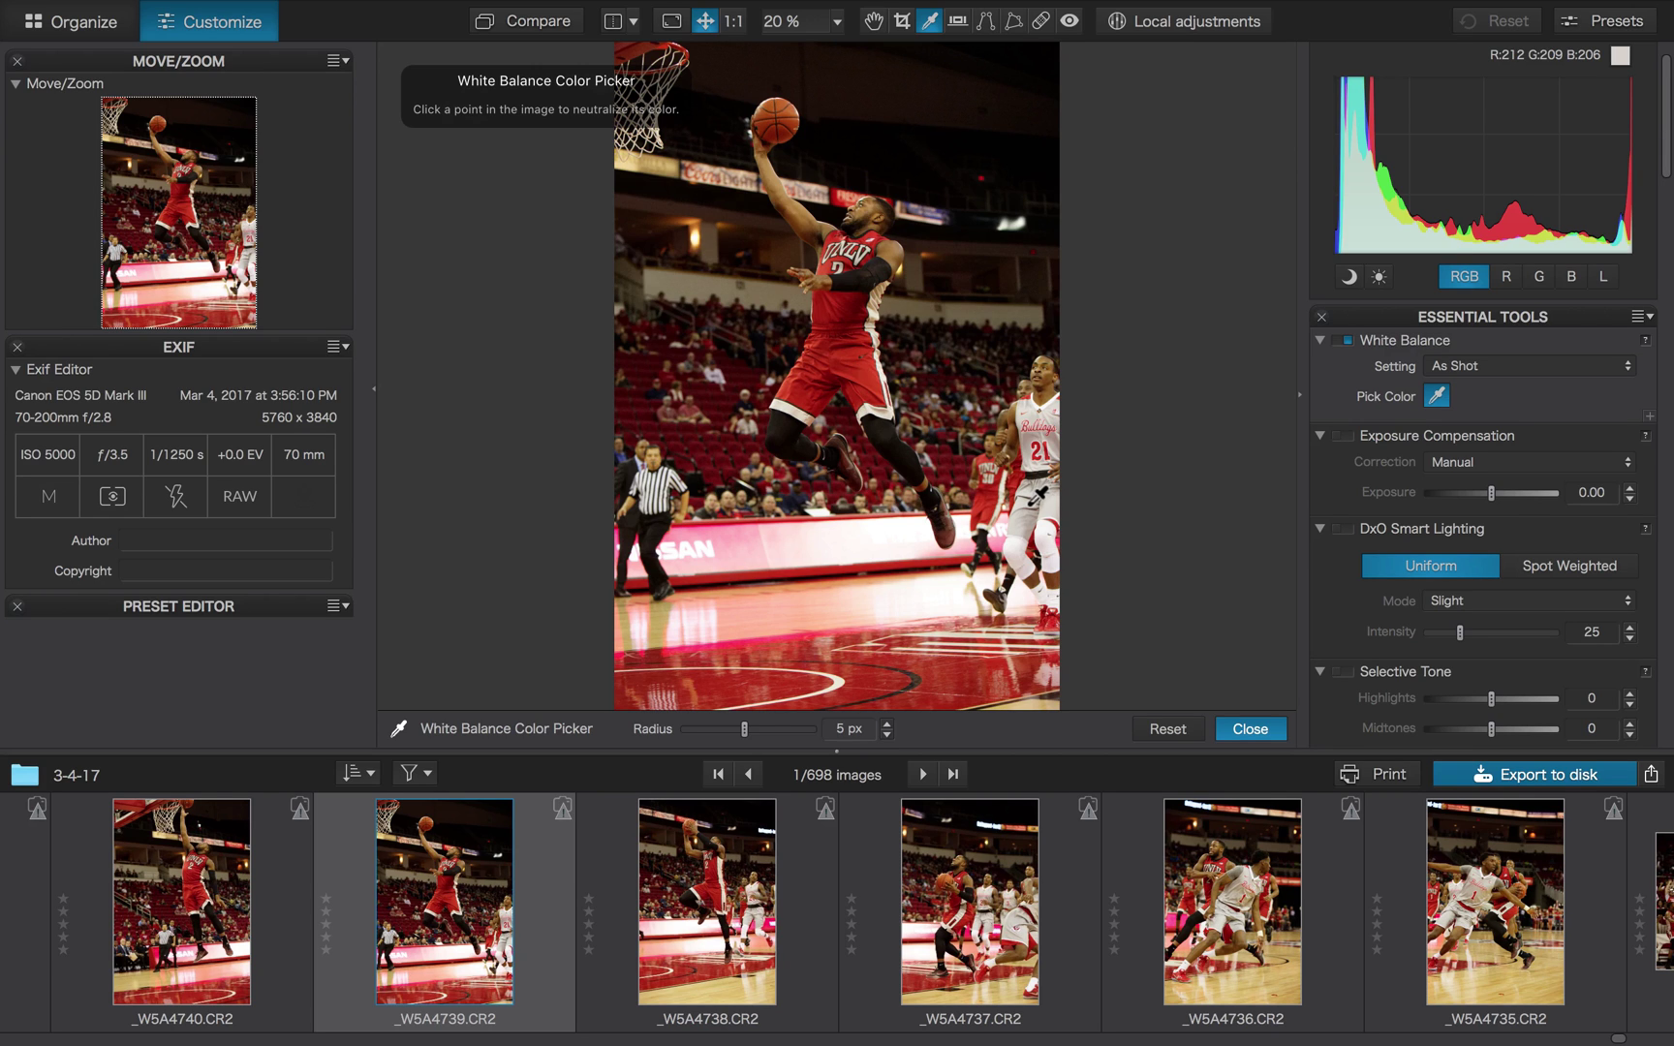
left_click(1036, 498)
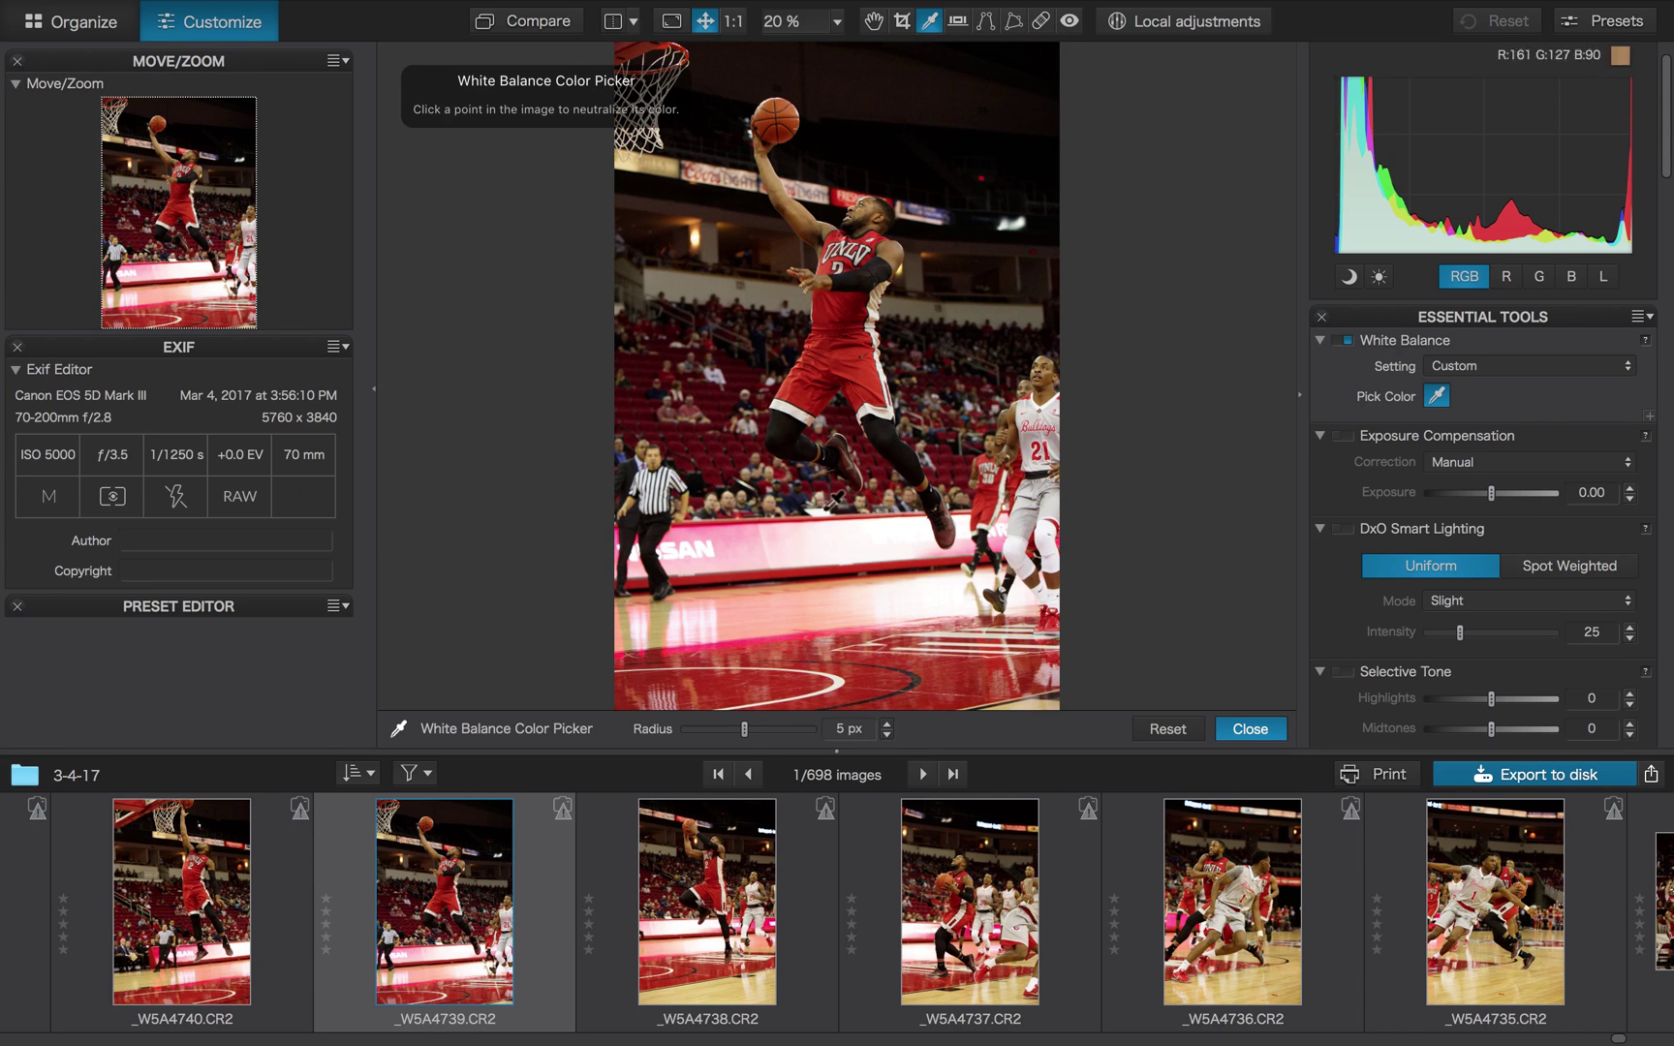
Try other white balance sample points on player 21's shorts and on the referee's striped shirt and dark trousers
left_click(1024, 513)
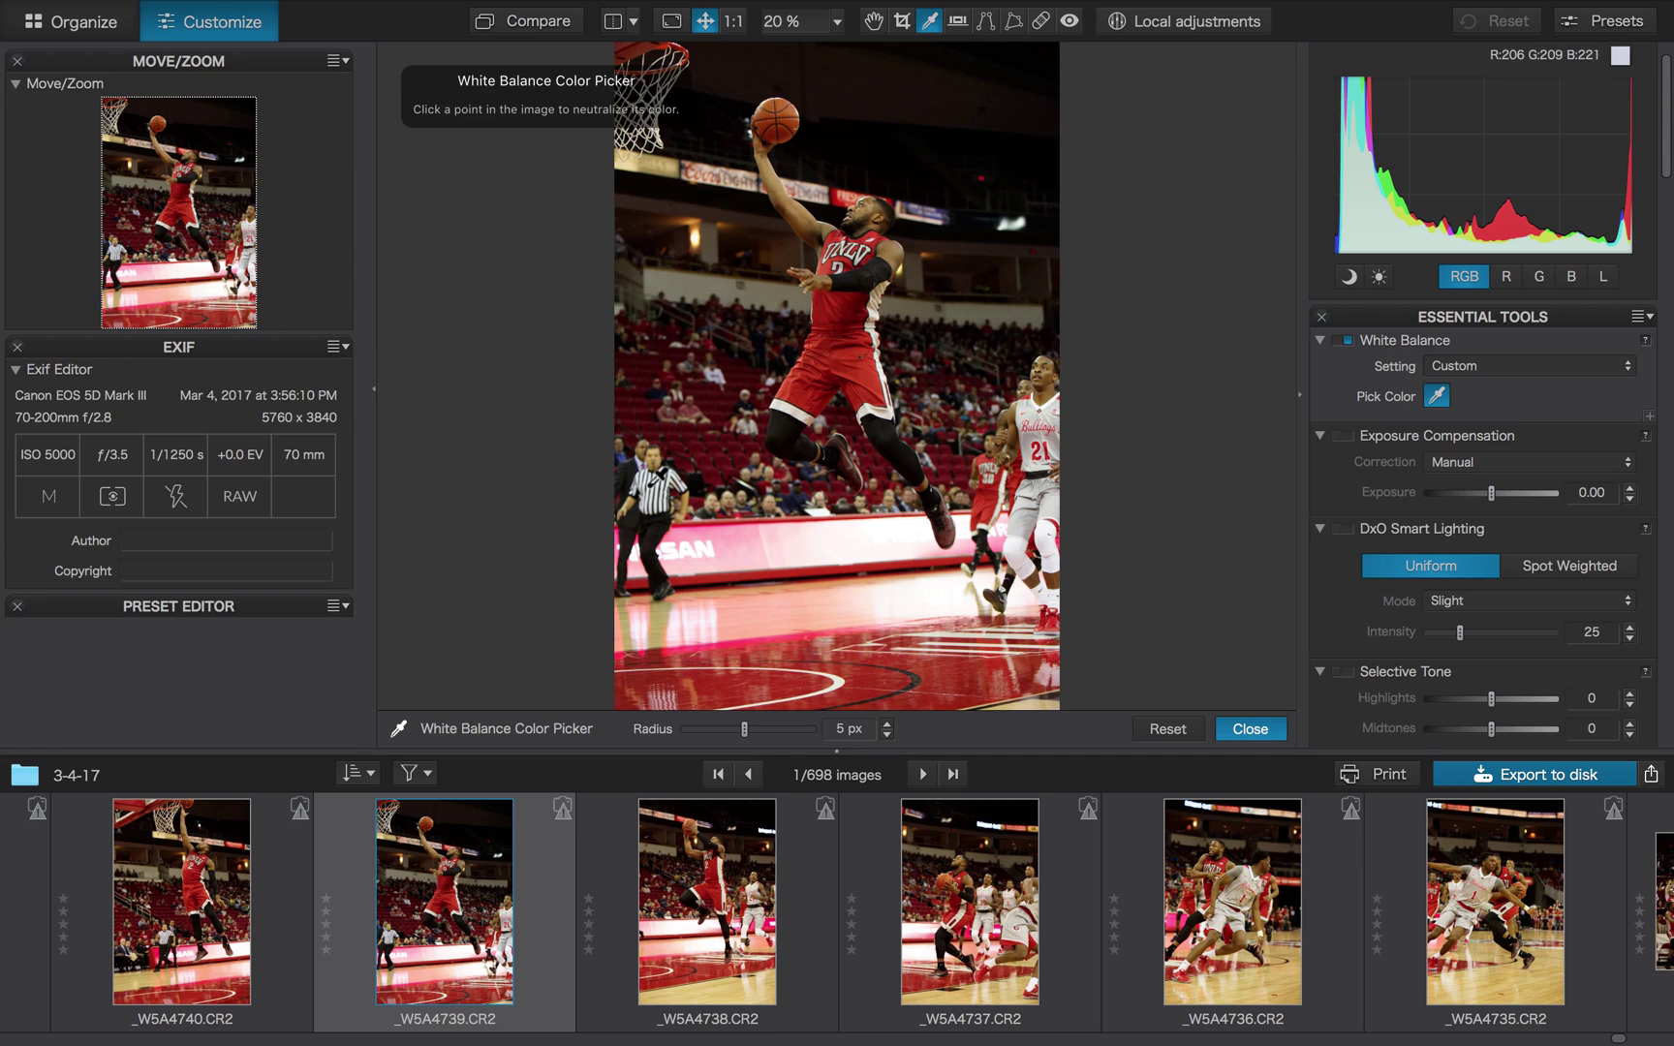
left_click(662, 474)
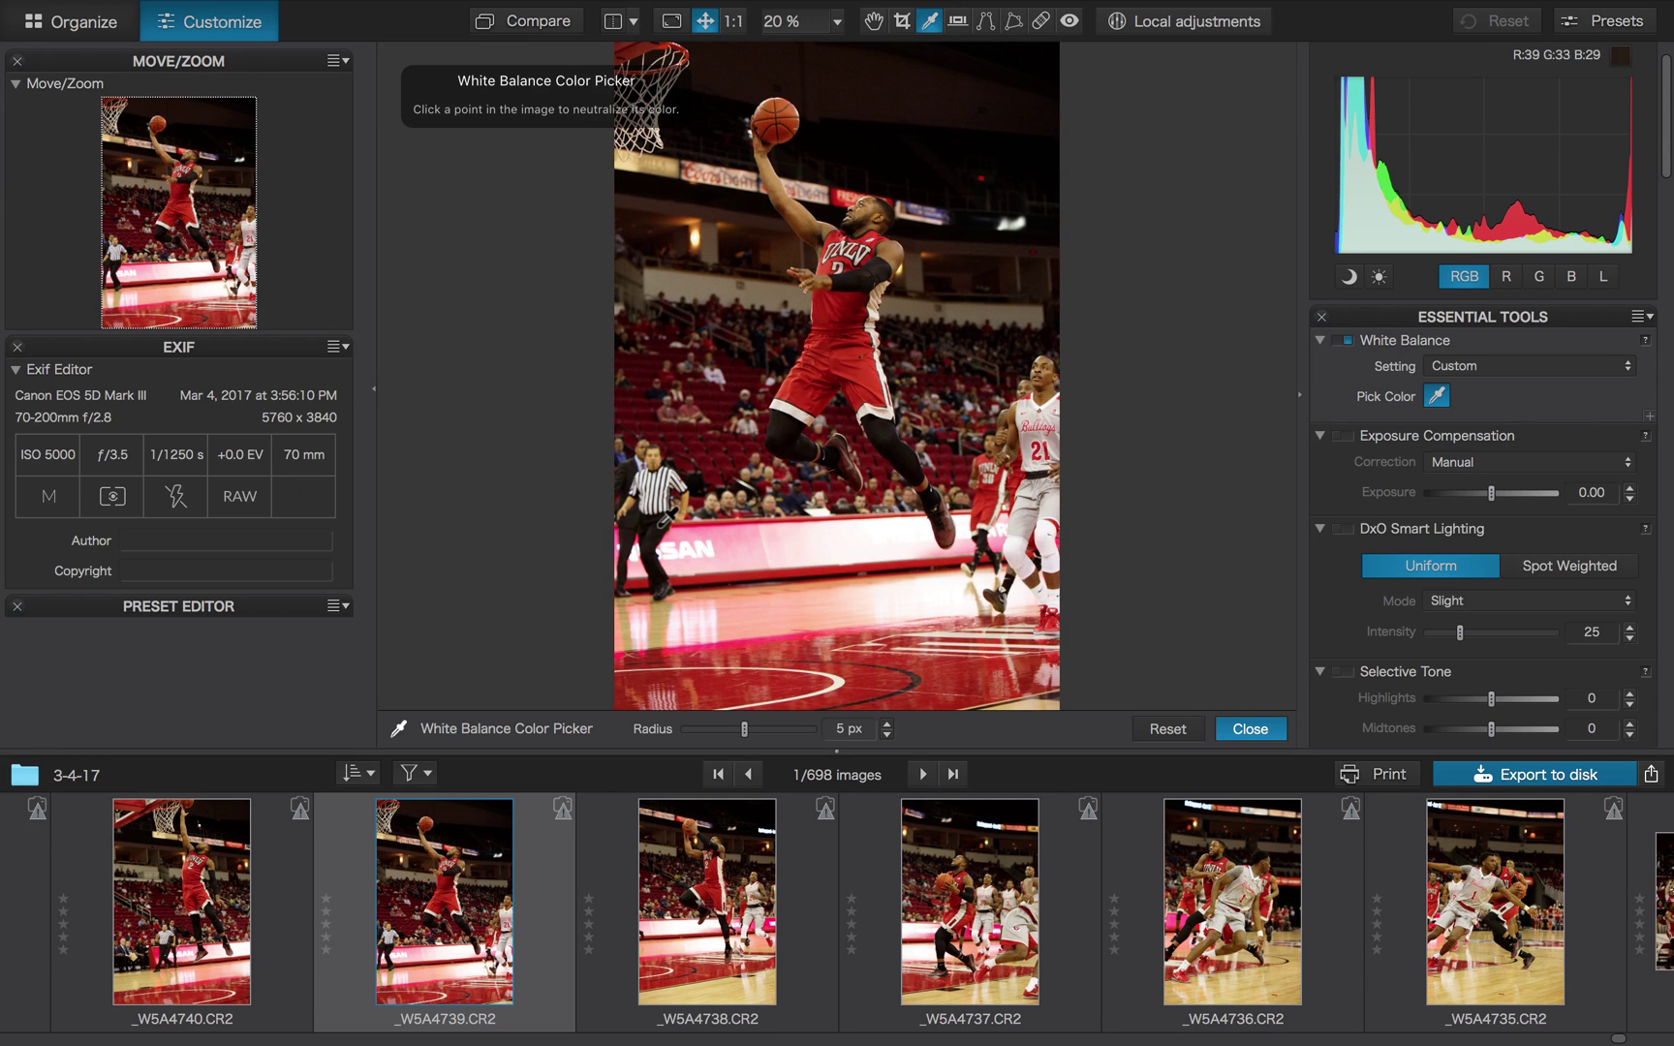
left_click(666, 520)
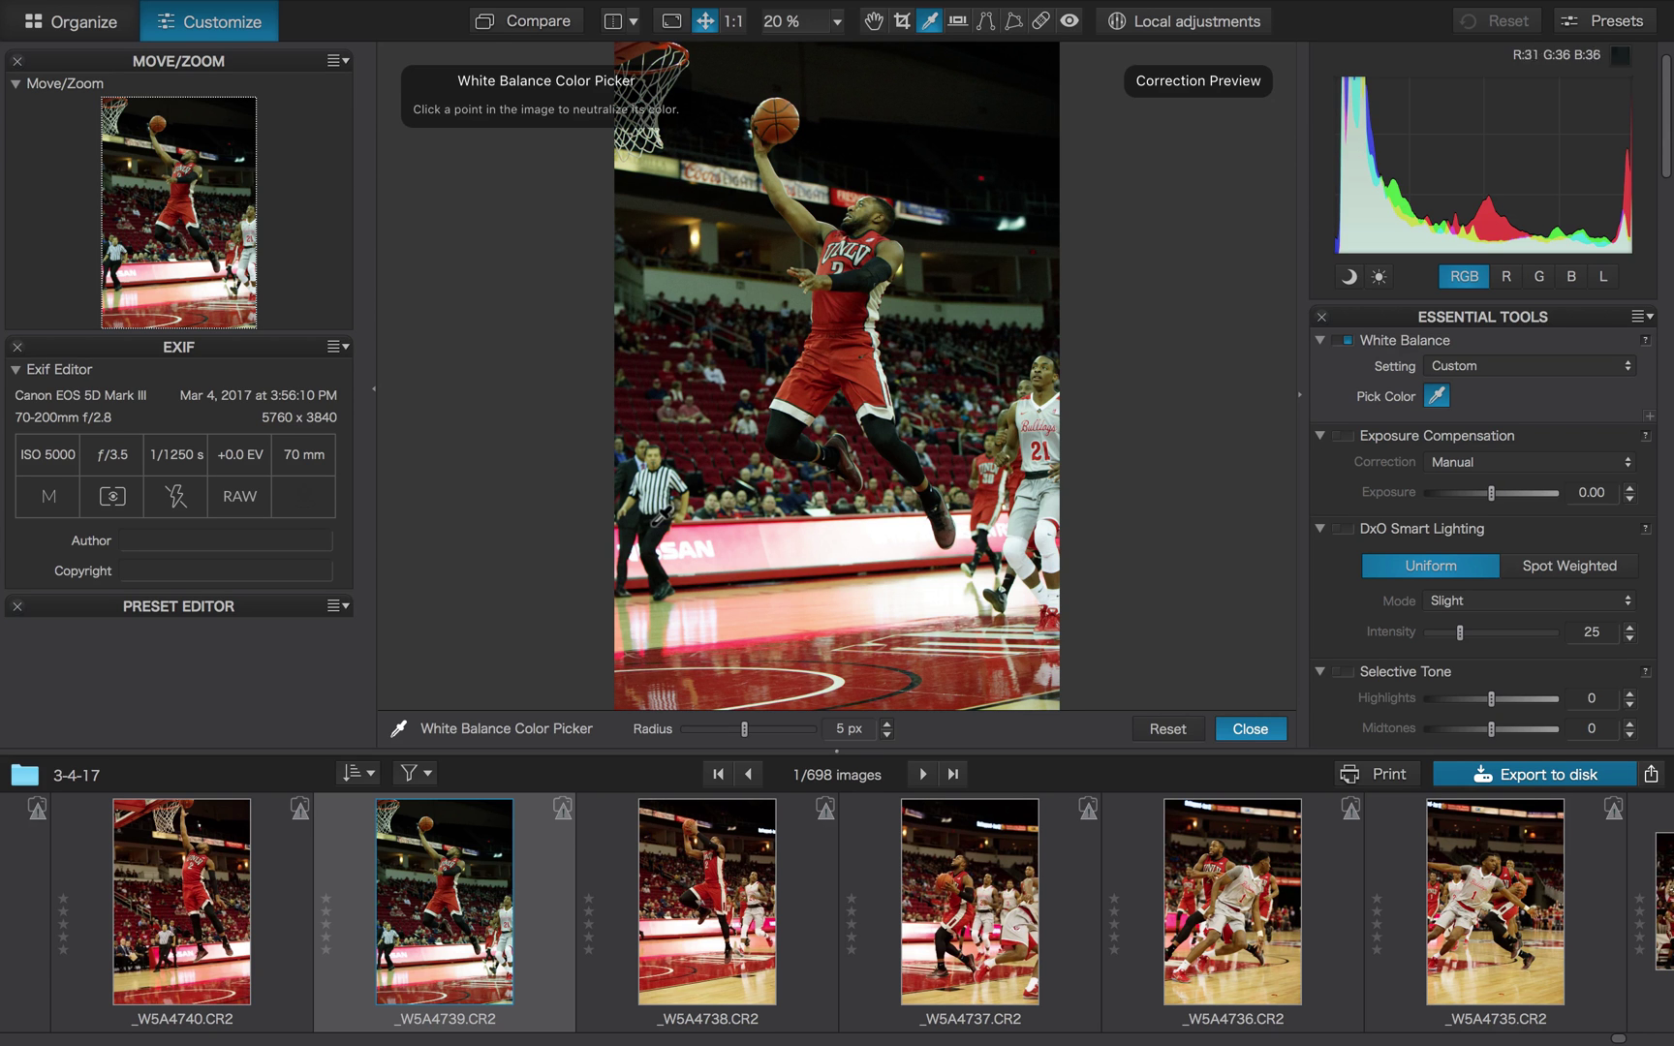
left_click(661, 516)
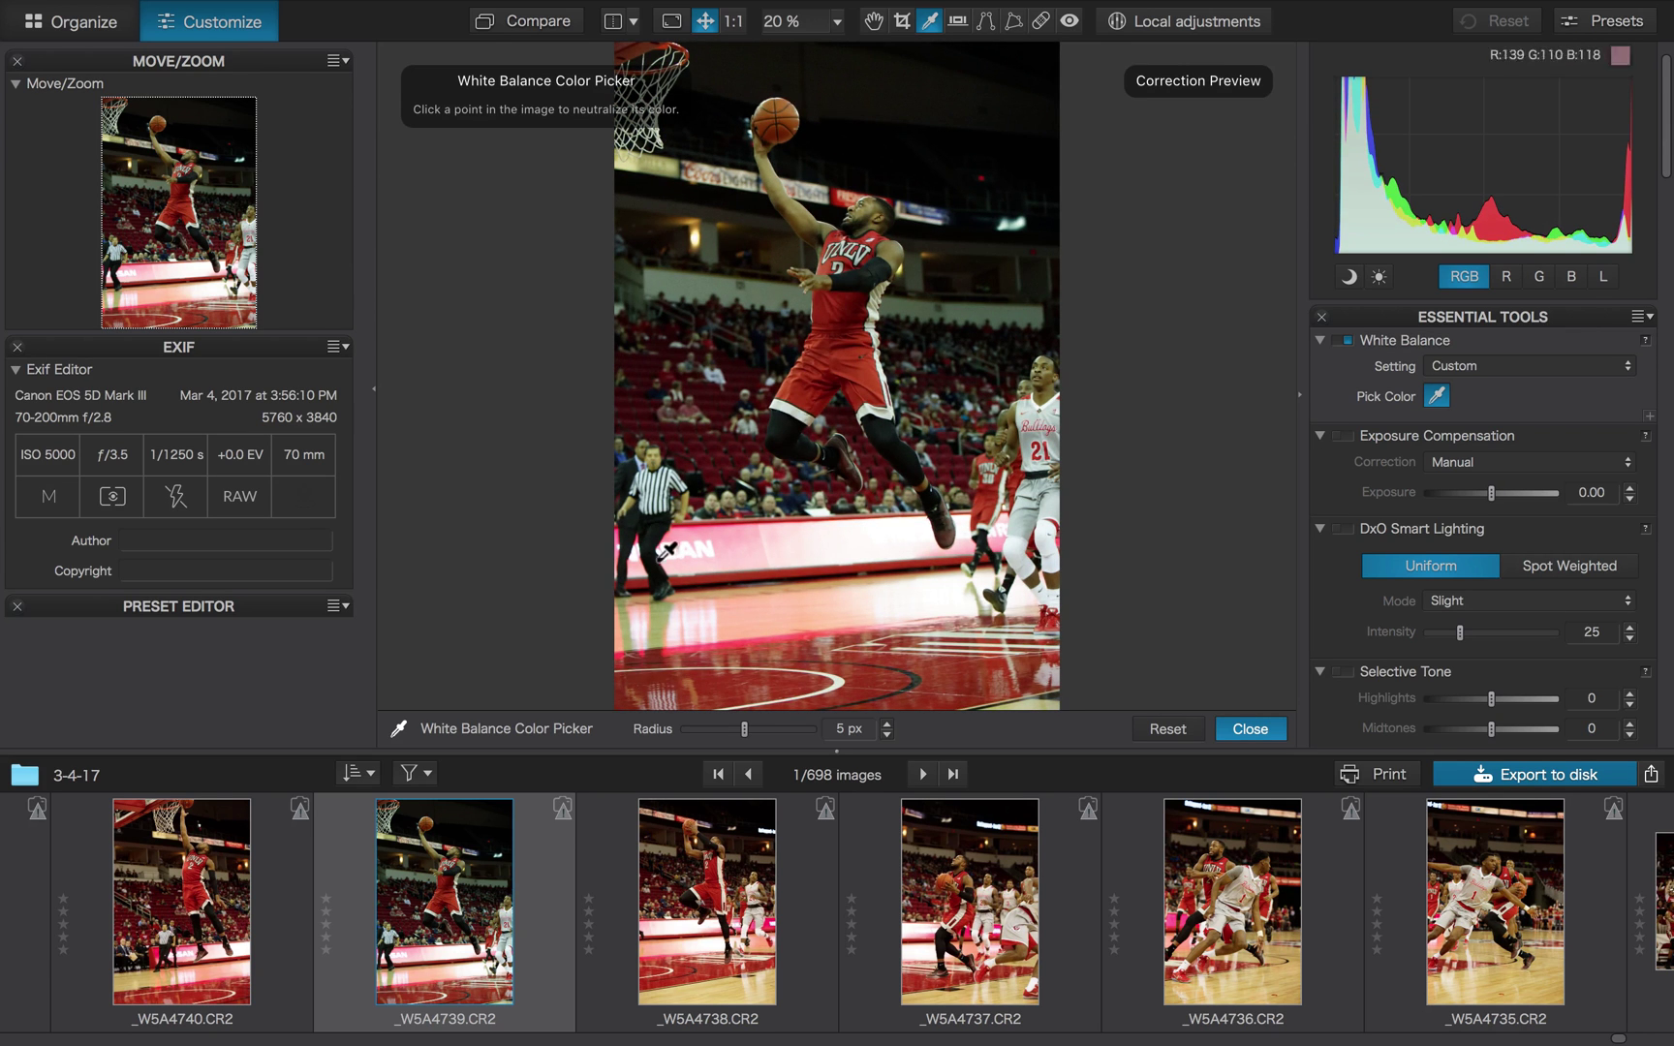
left_click(665, 564)
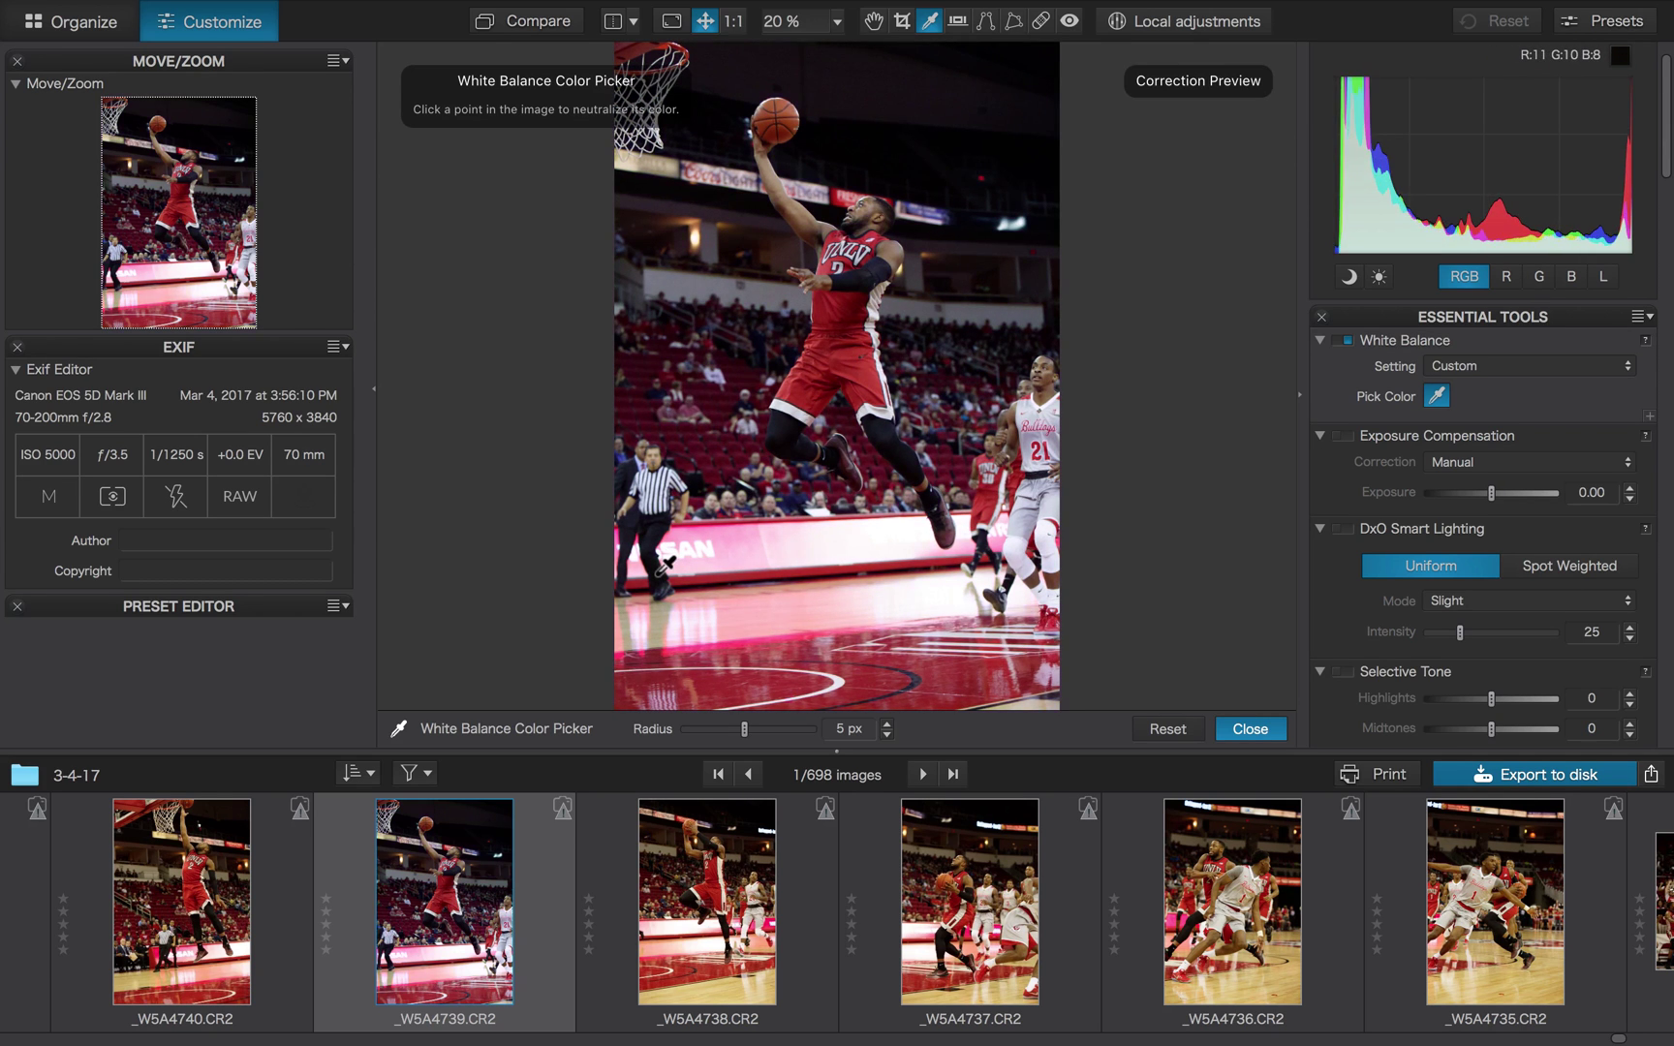
left_click(666, 482)
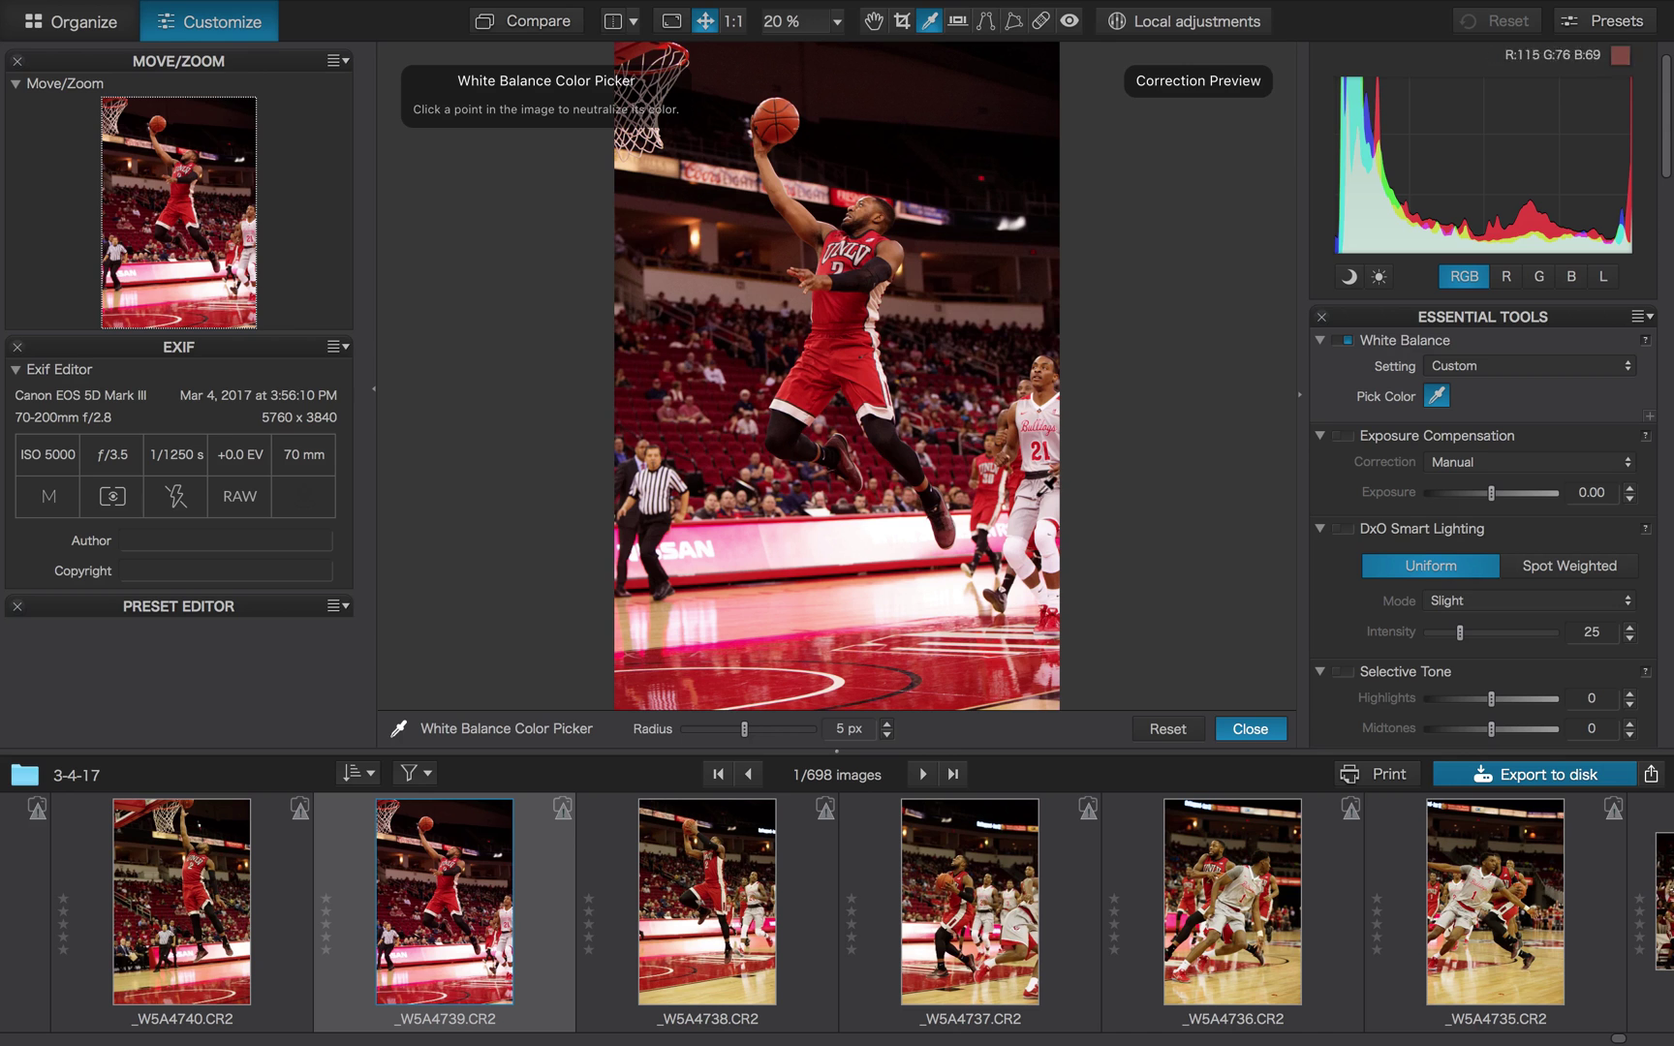
Set the white balance from player 21's white shorts and raise the exposure compensation to 0.84
left_click(1031, 499)
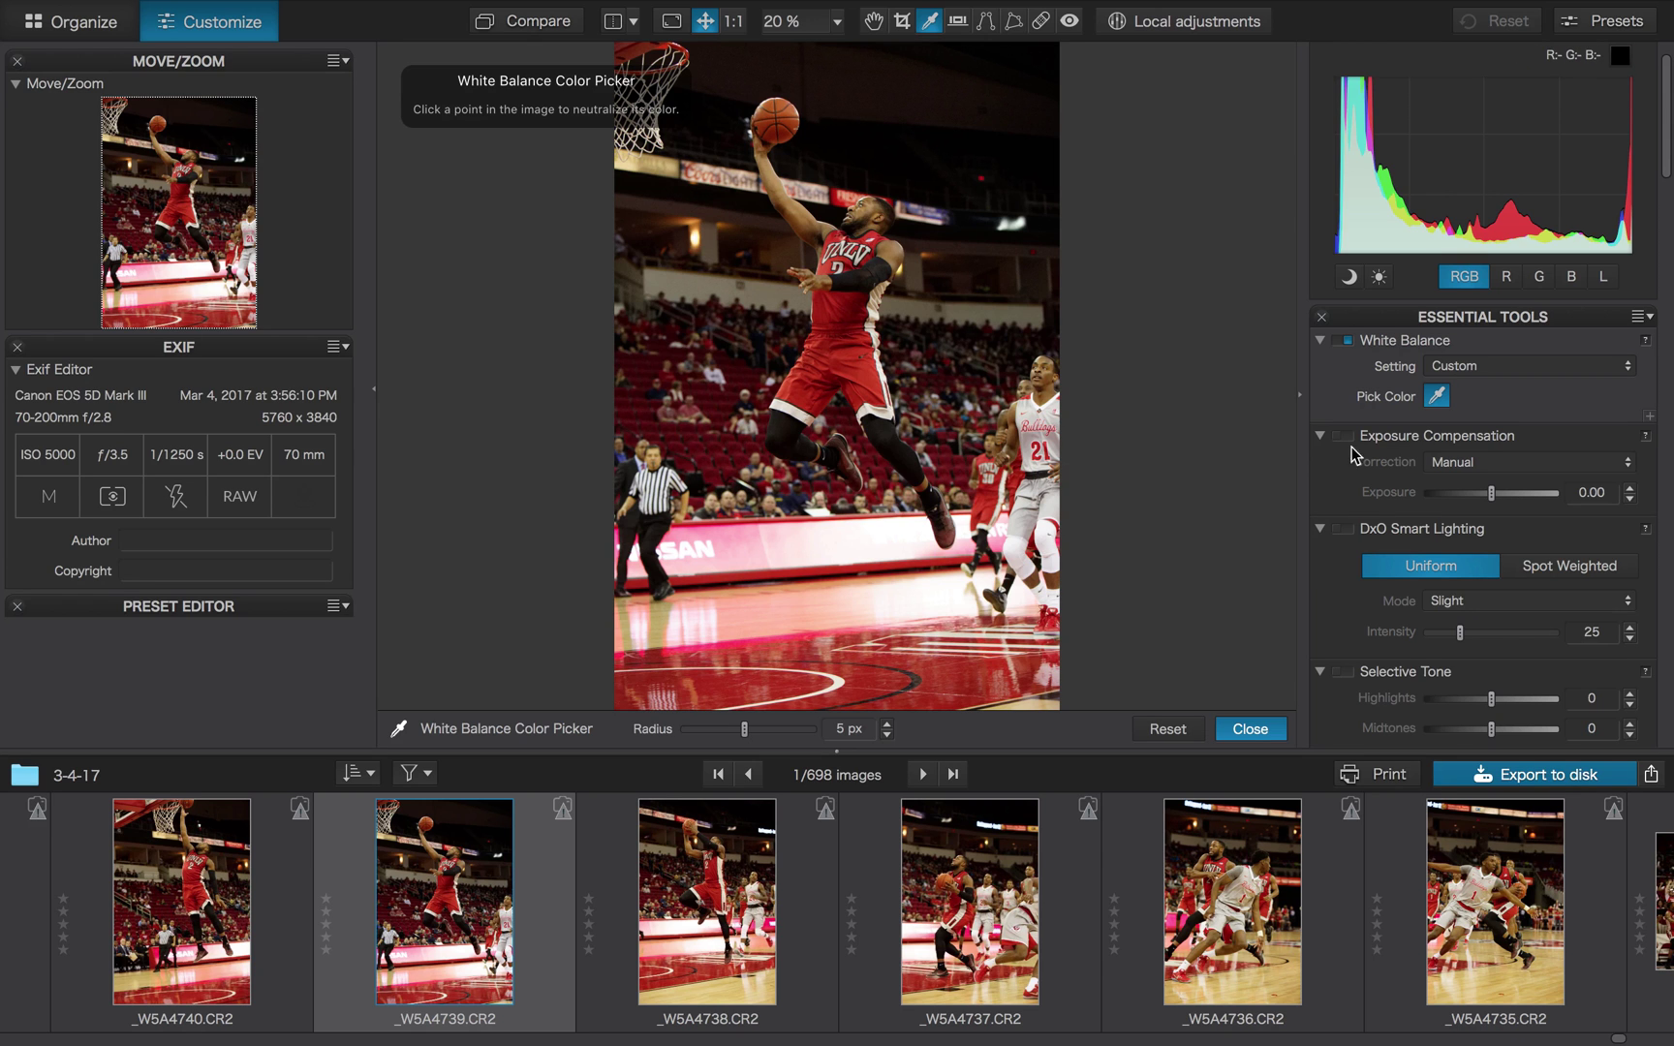
left_click_drag(1493, 494, 1507, 494)
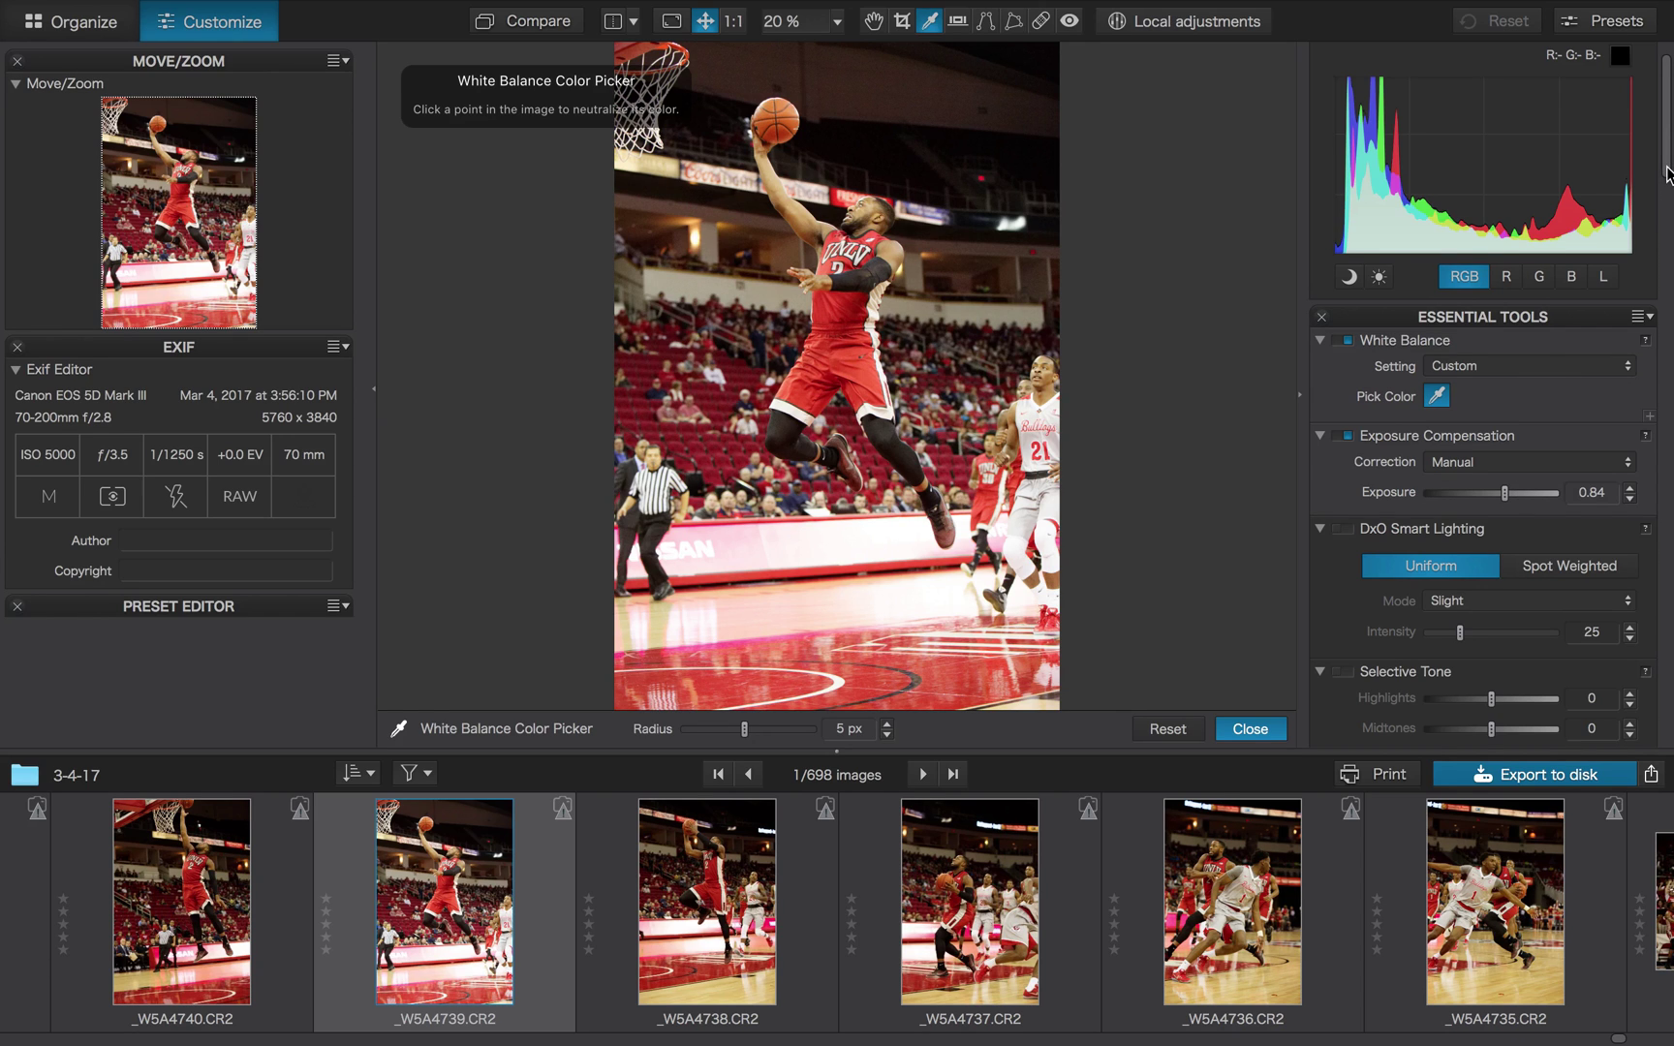
Set the Selective Tone shadows of the basketball image to 3
left_click_drag(1669, 173, 1668, 180)
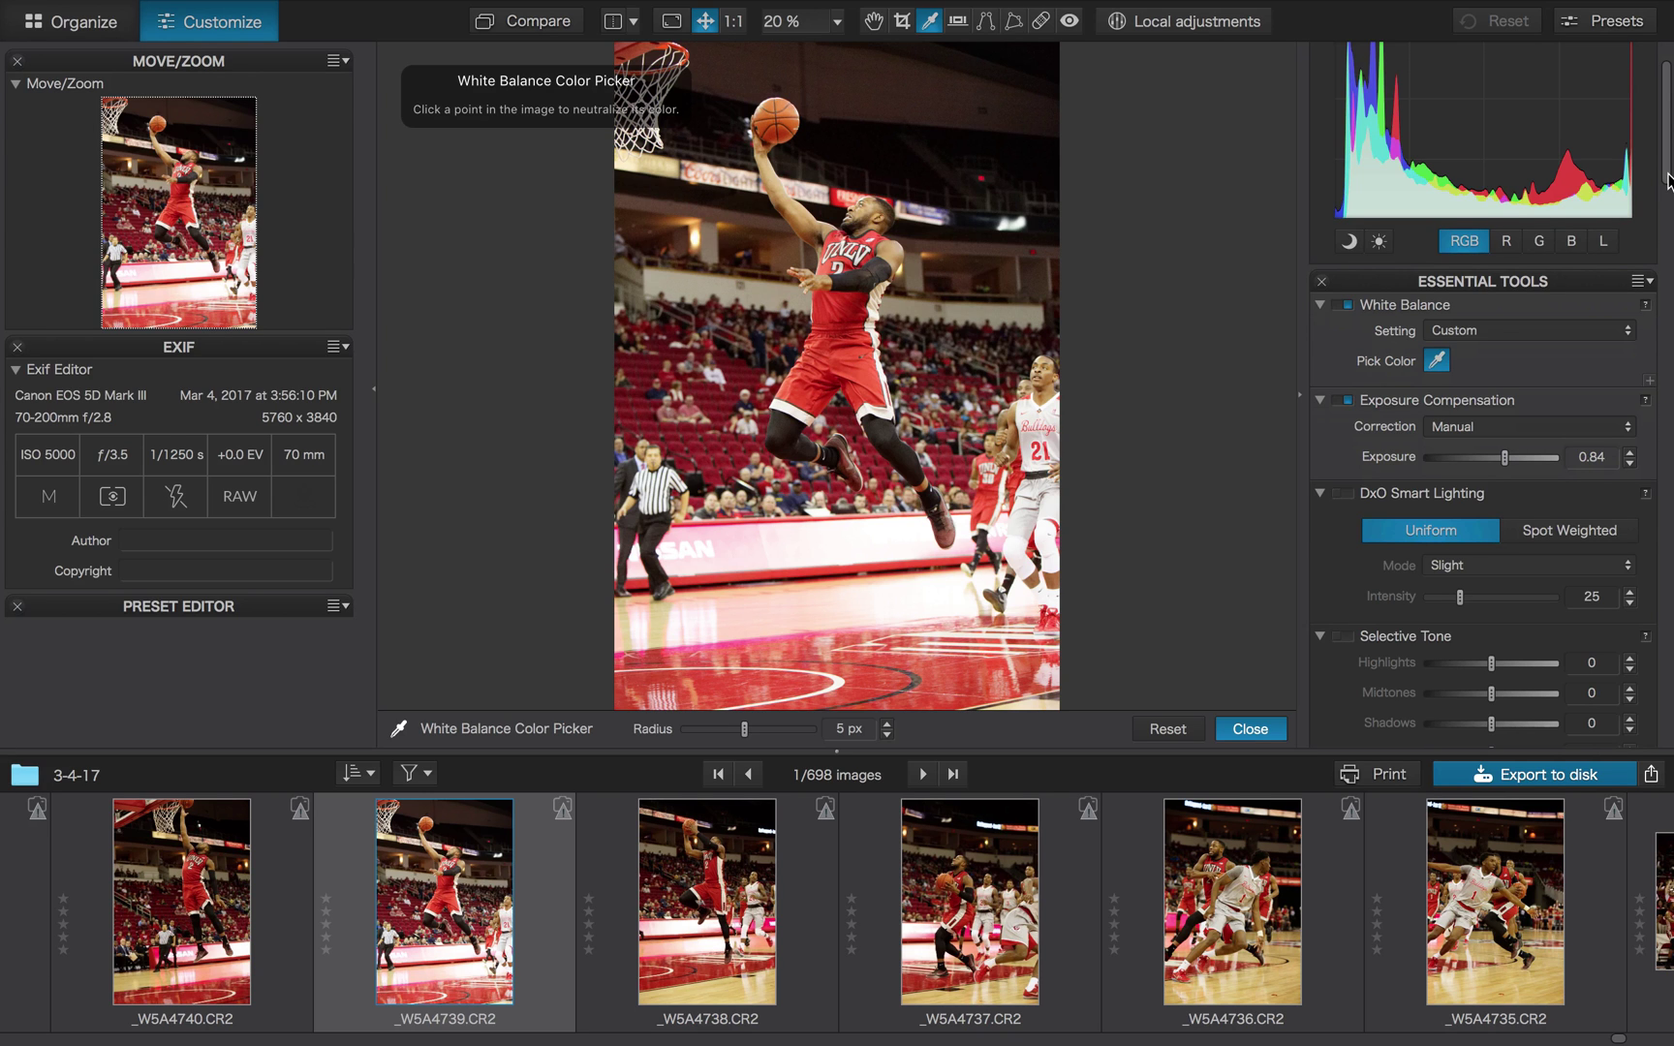
left_click_drag(1668, 179, 1668, 252)
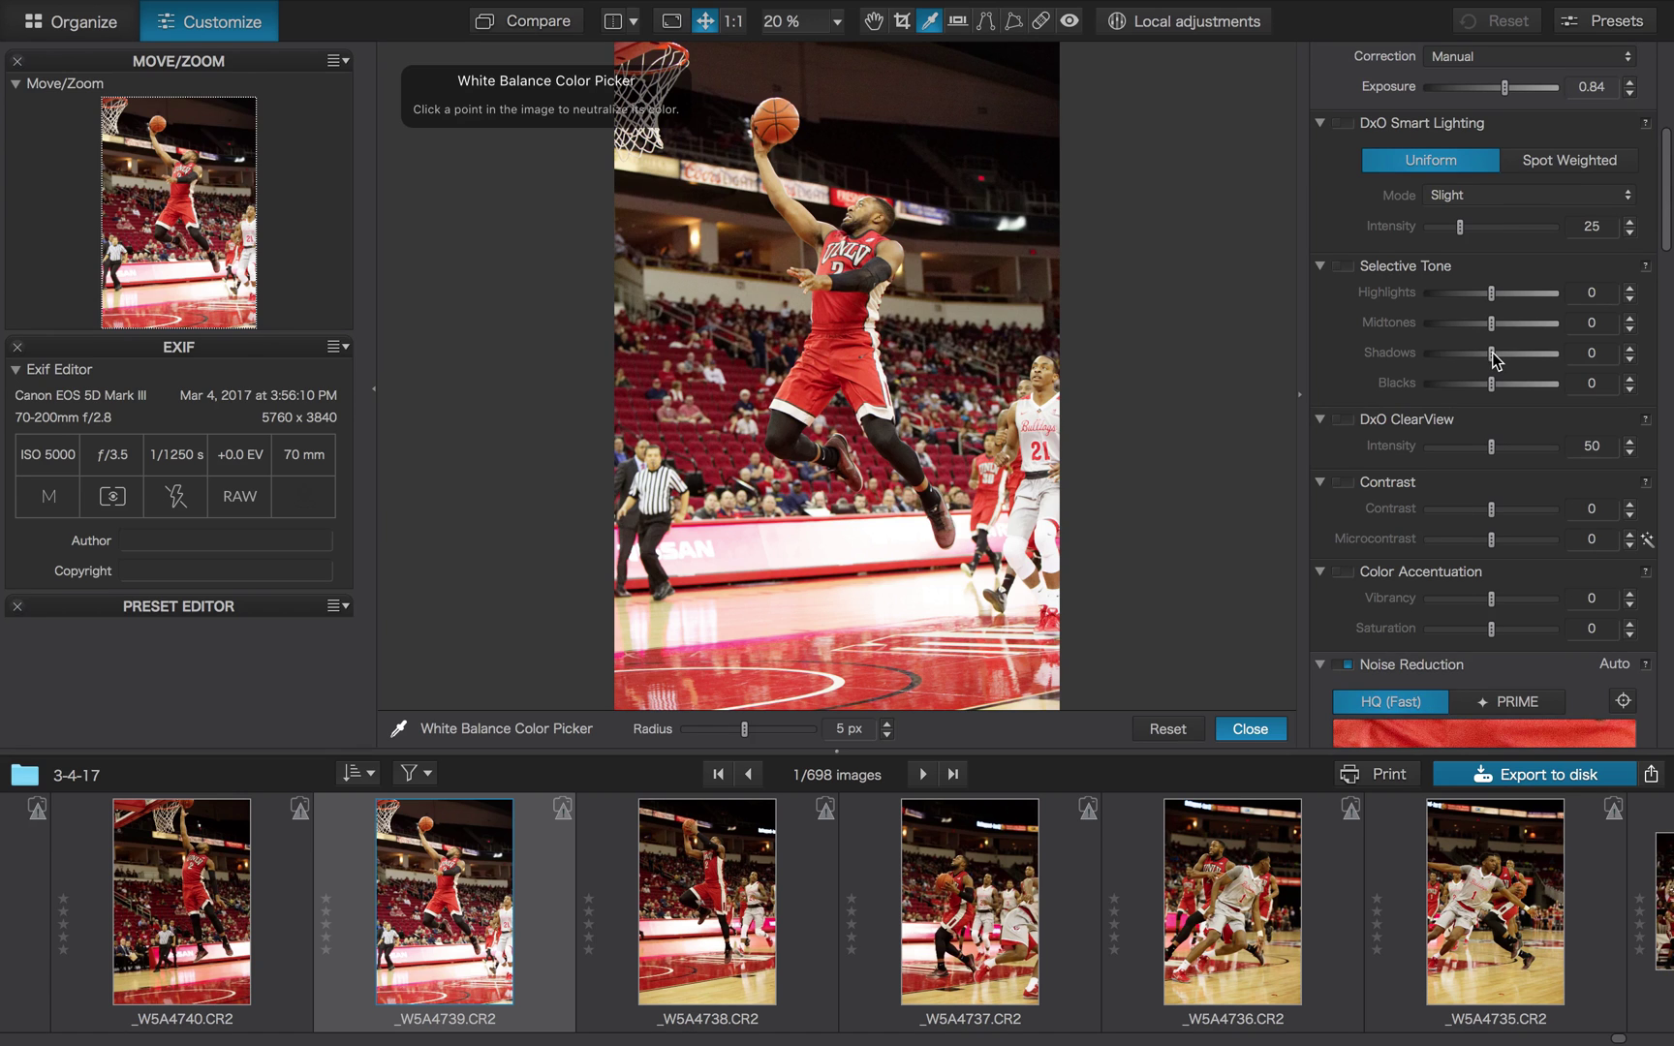
left_click_drag(1493, 354, 1495, 354)
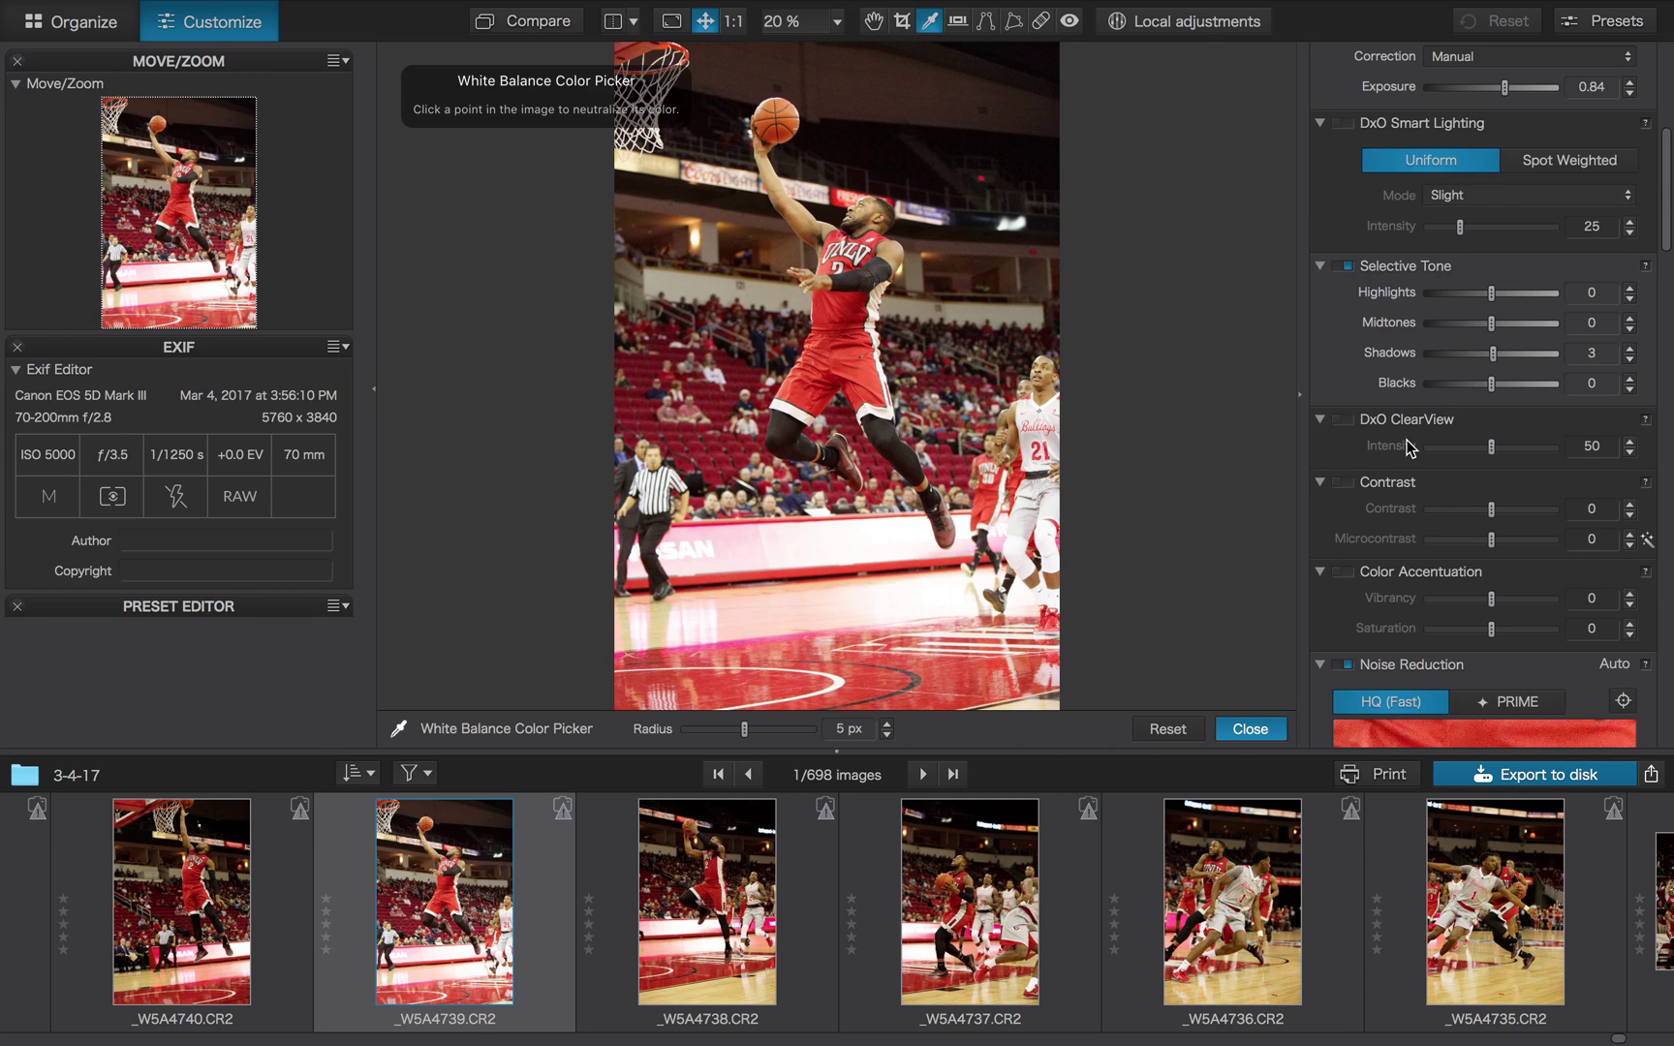
Look through the remaining correction tools, including noise reduction, color, unsharp mask and vignetting, and display the luminance histogram
scroll(1502, 489, "down", 2)
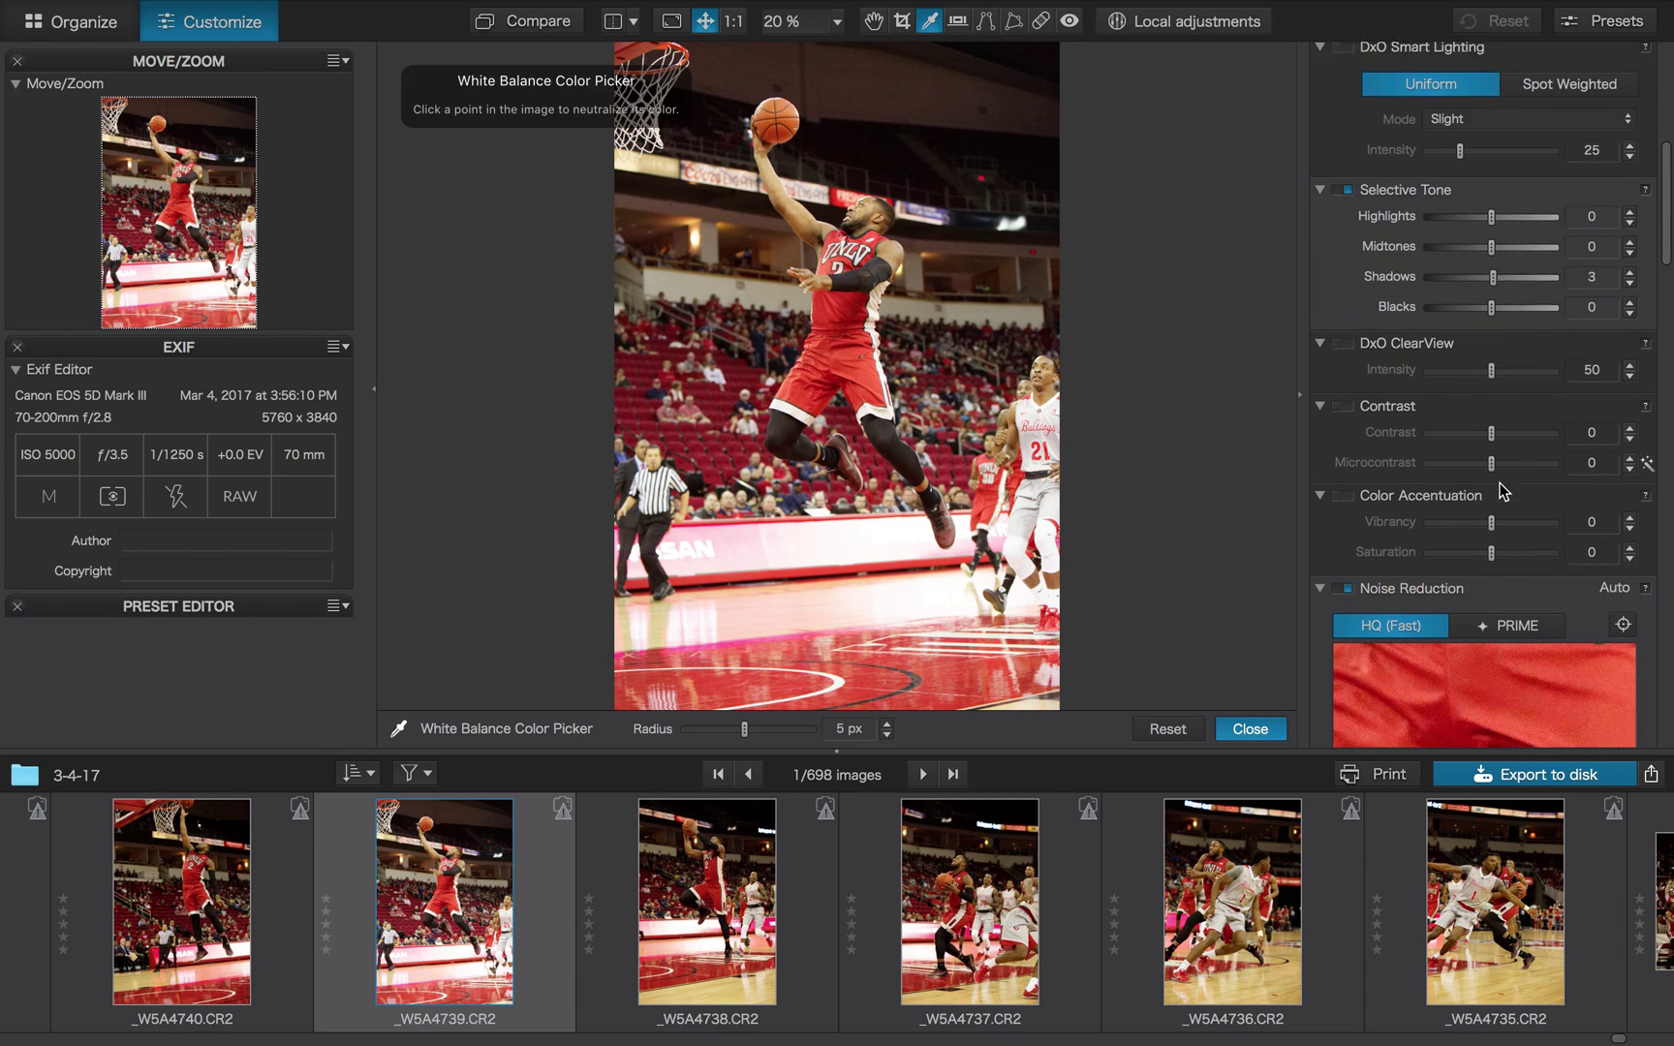
scroll(1503, 492, "down", 1)
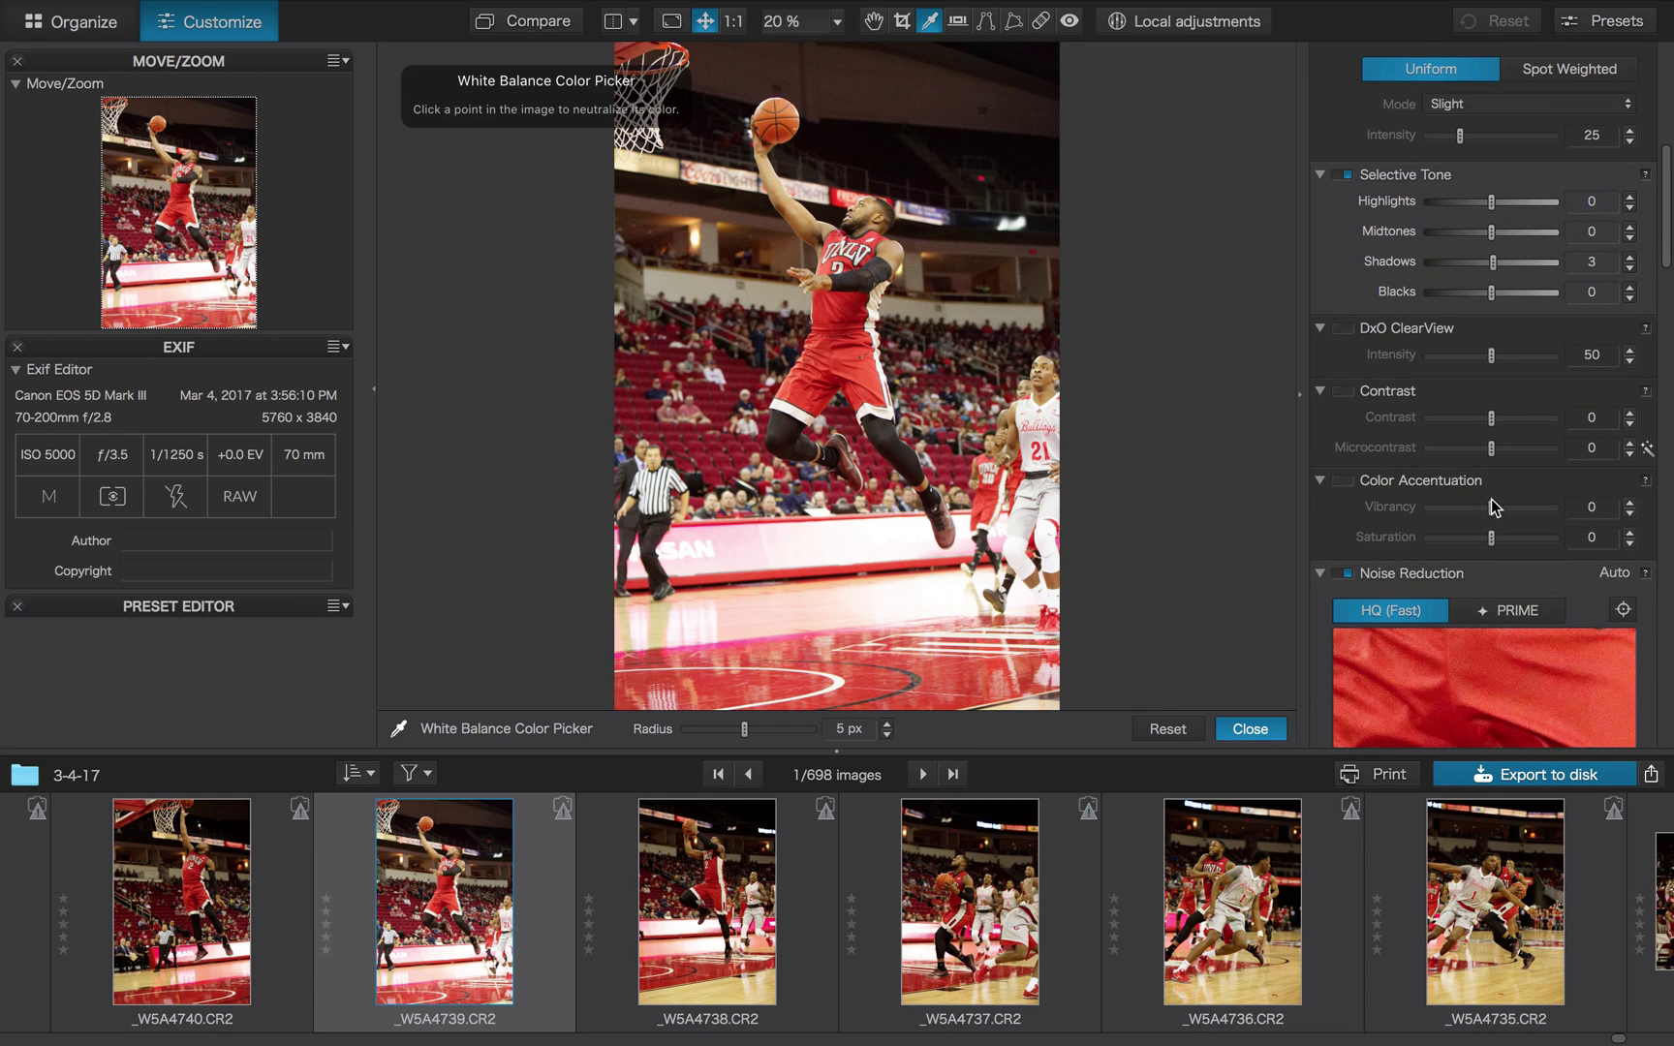
scroll(1488, 533, "down", 2)
scroll(1488, 534, "down", 12)
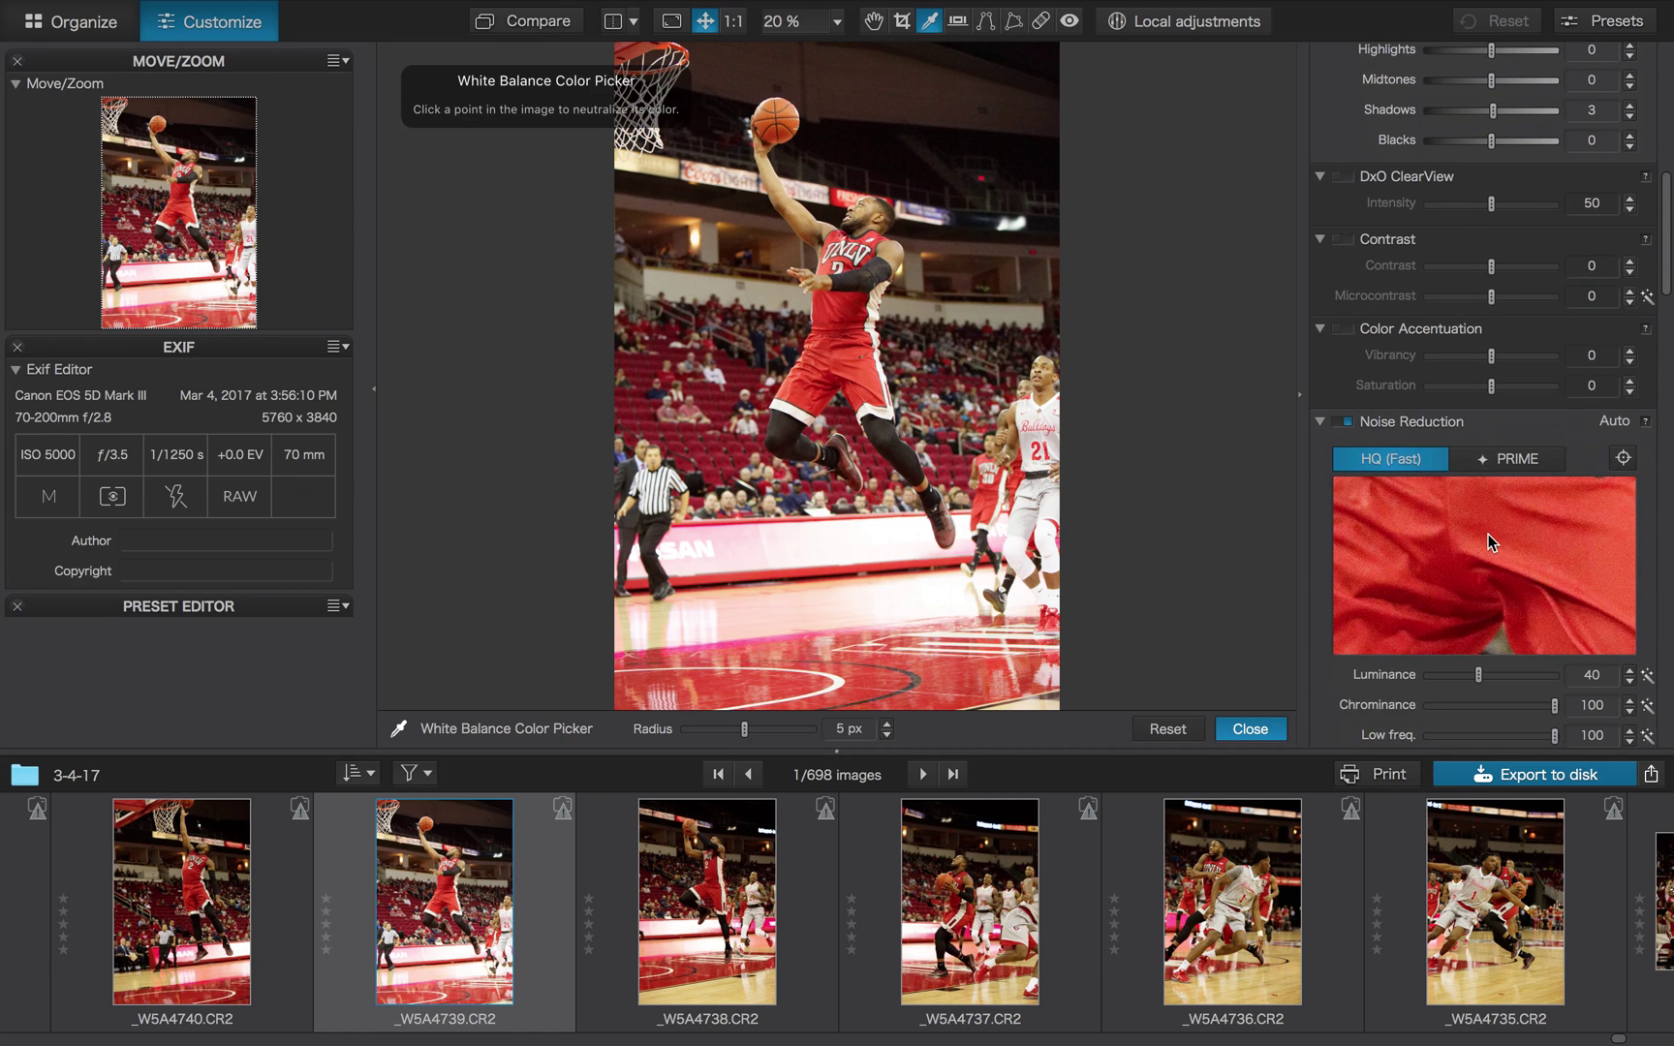
scroll(1488, 534, "down", 18)
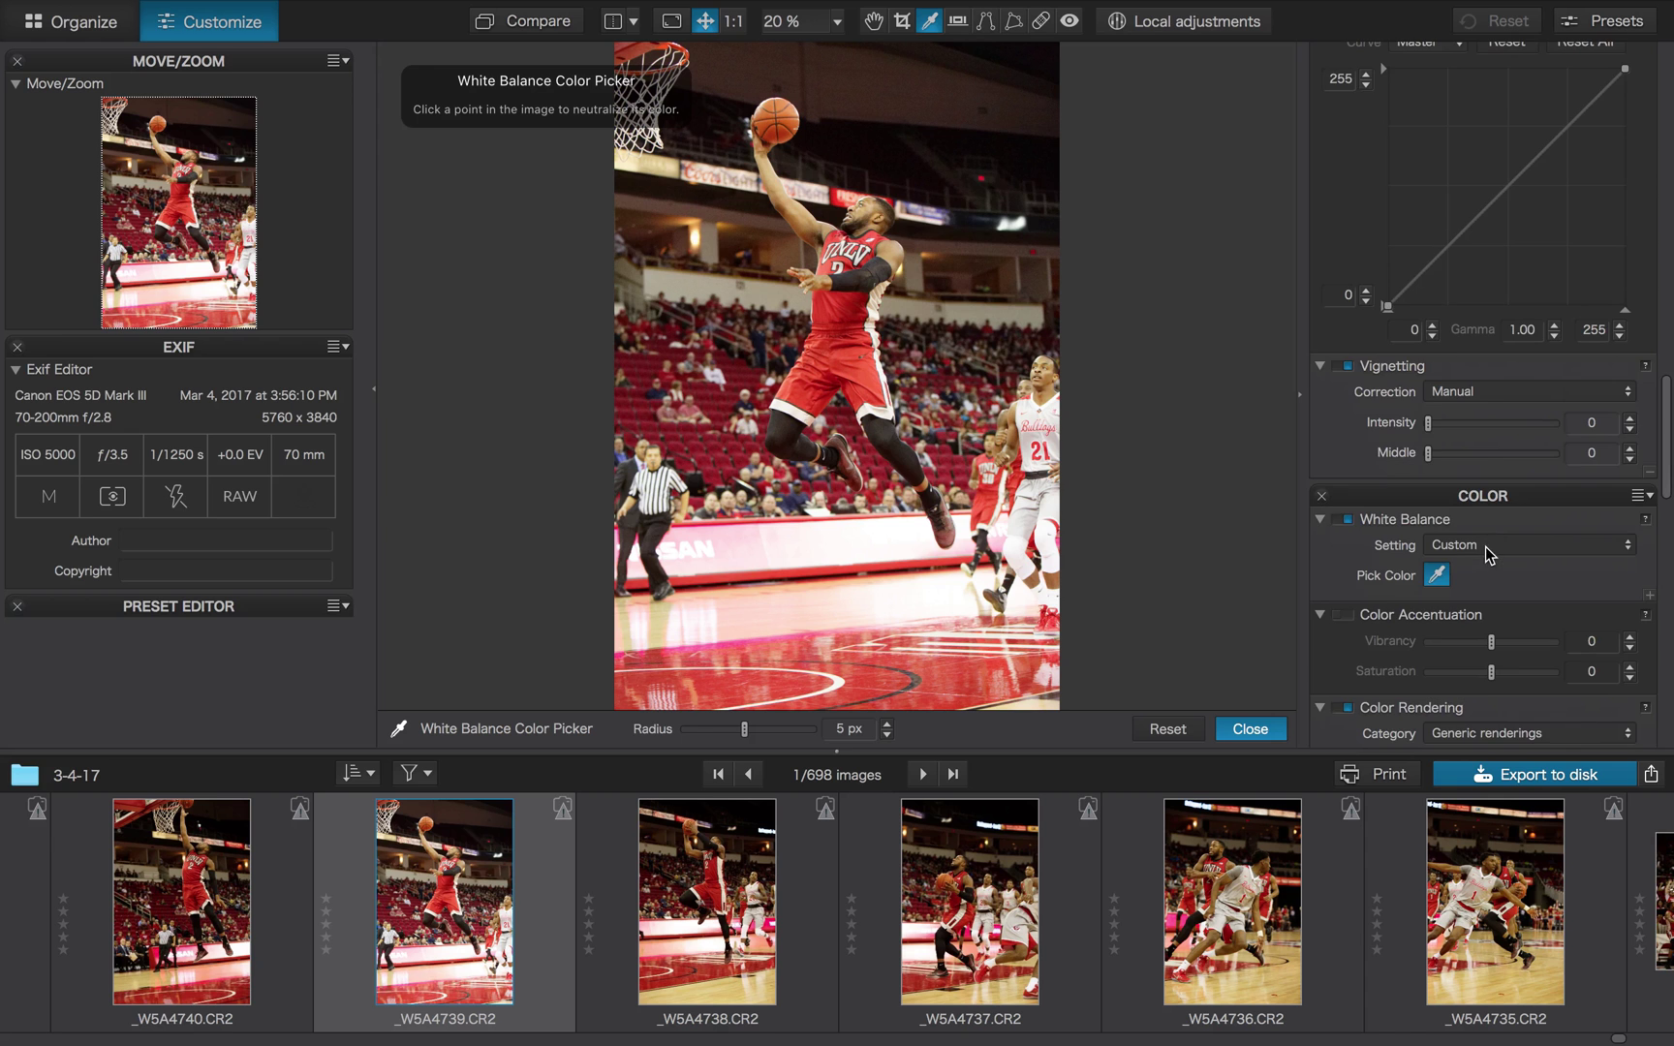
scroll(1486, 546, "down", 16)
scroll(1486, 547, "down", 15)
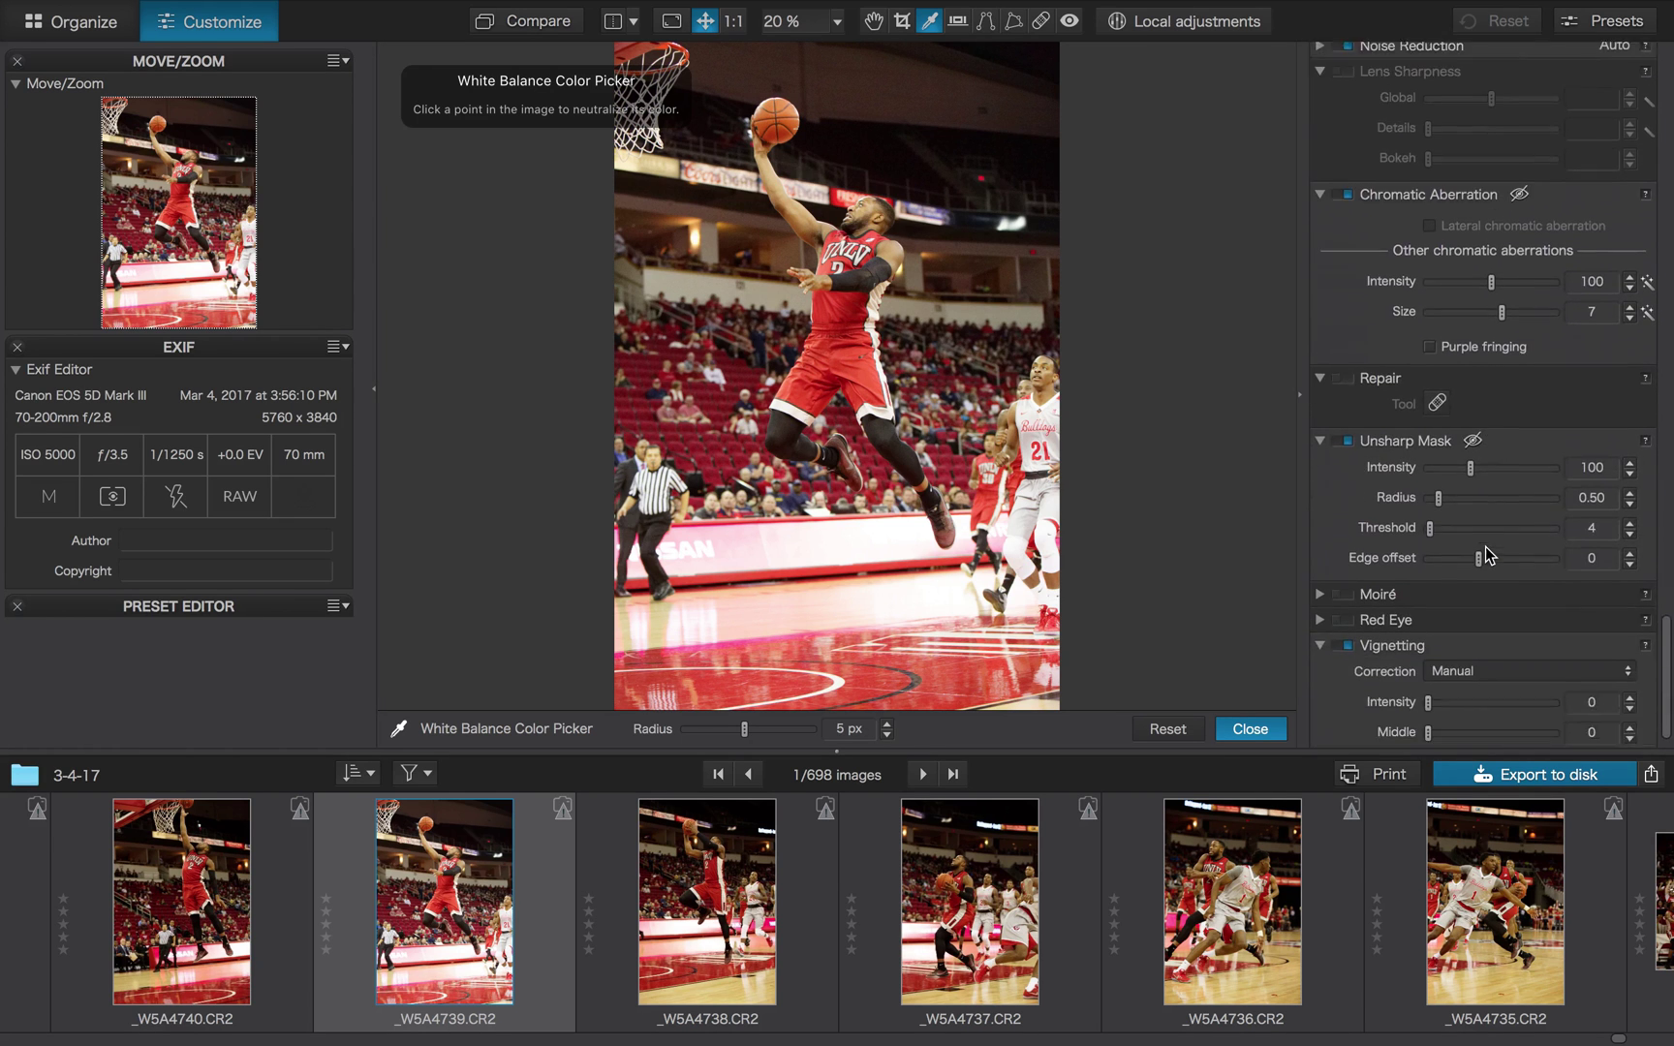
scroll(1486, 546, "up", 15)
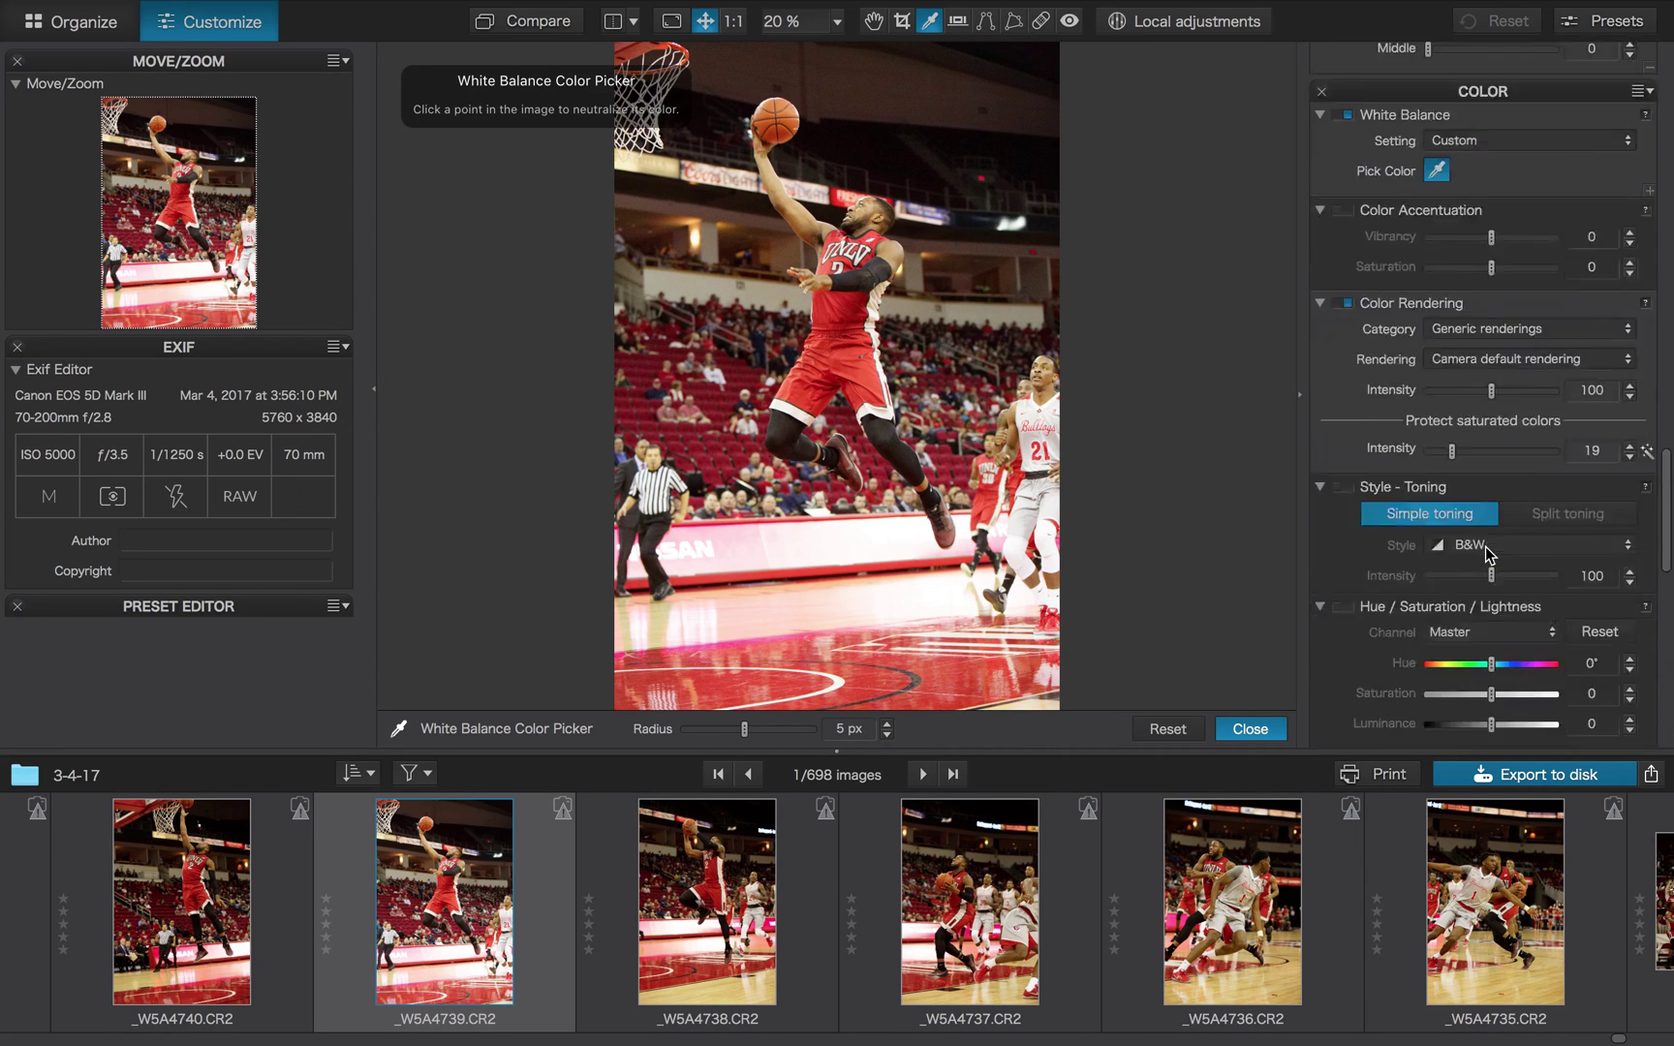
scroll(1486, 546, "up", 10)
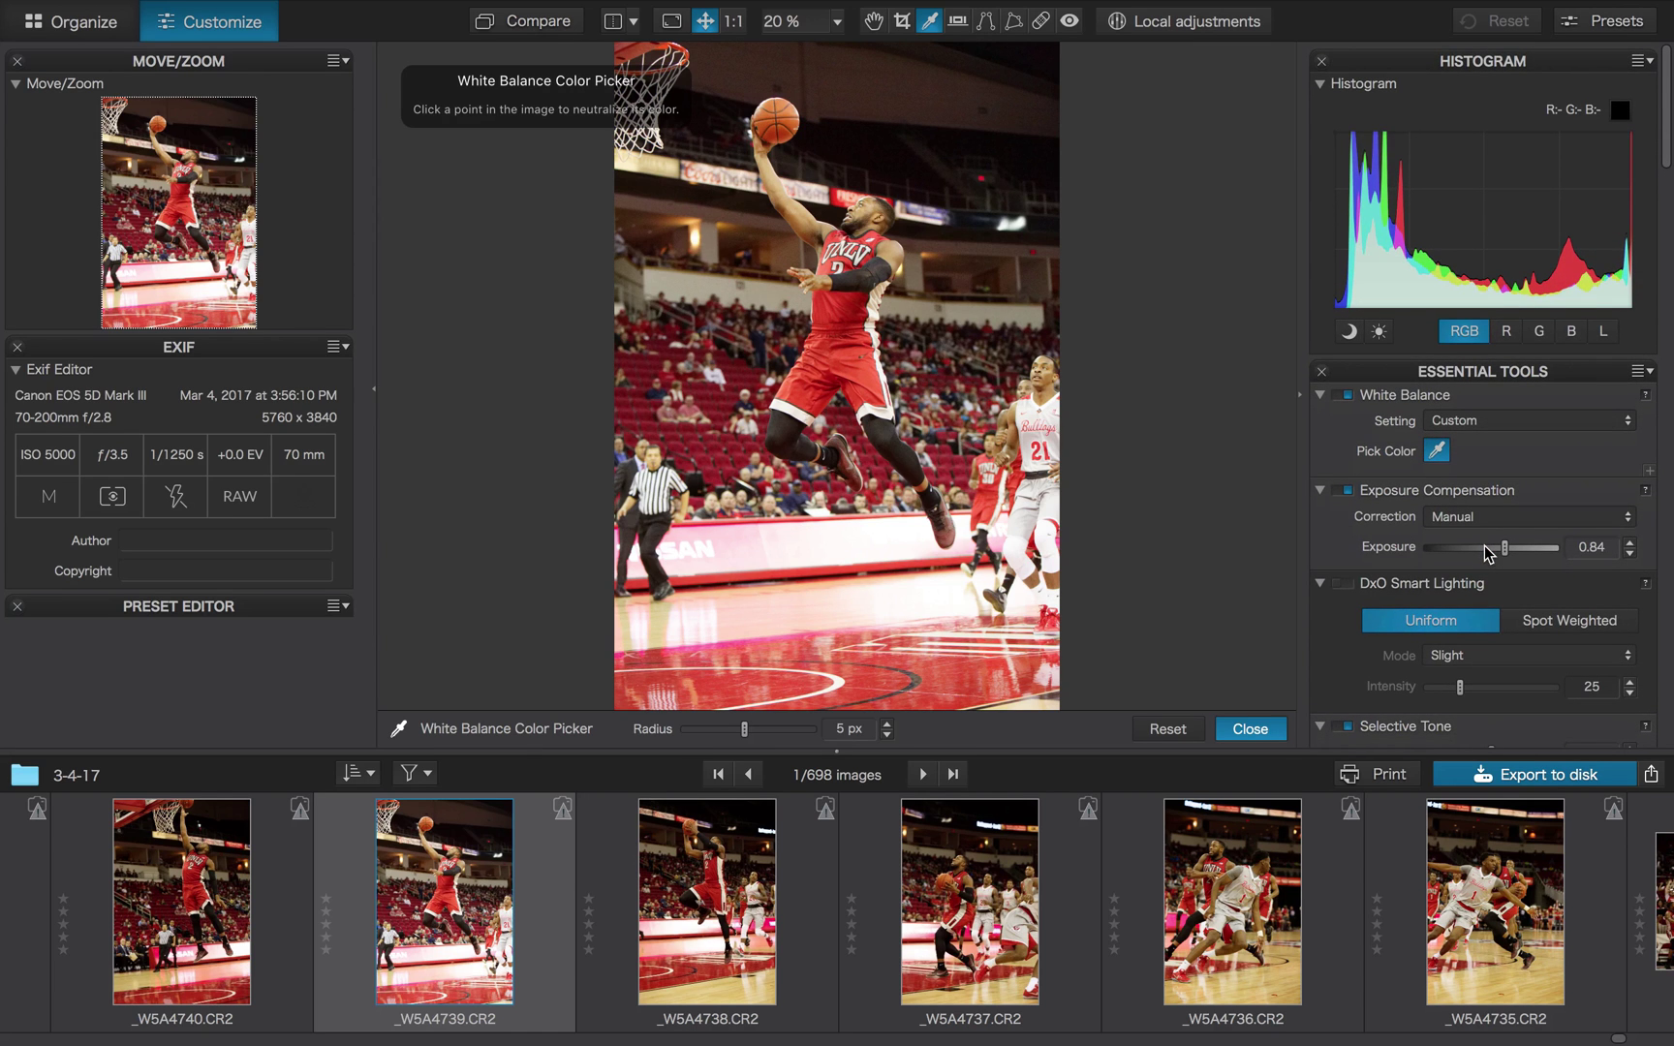
left_click(1603, 332)
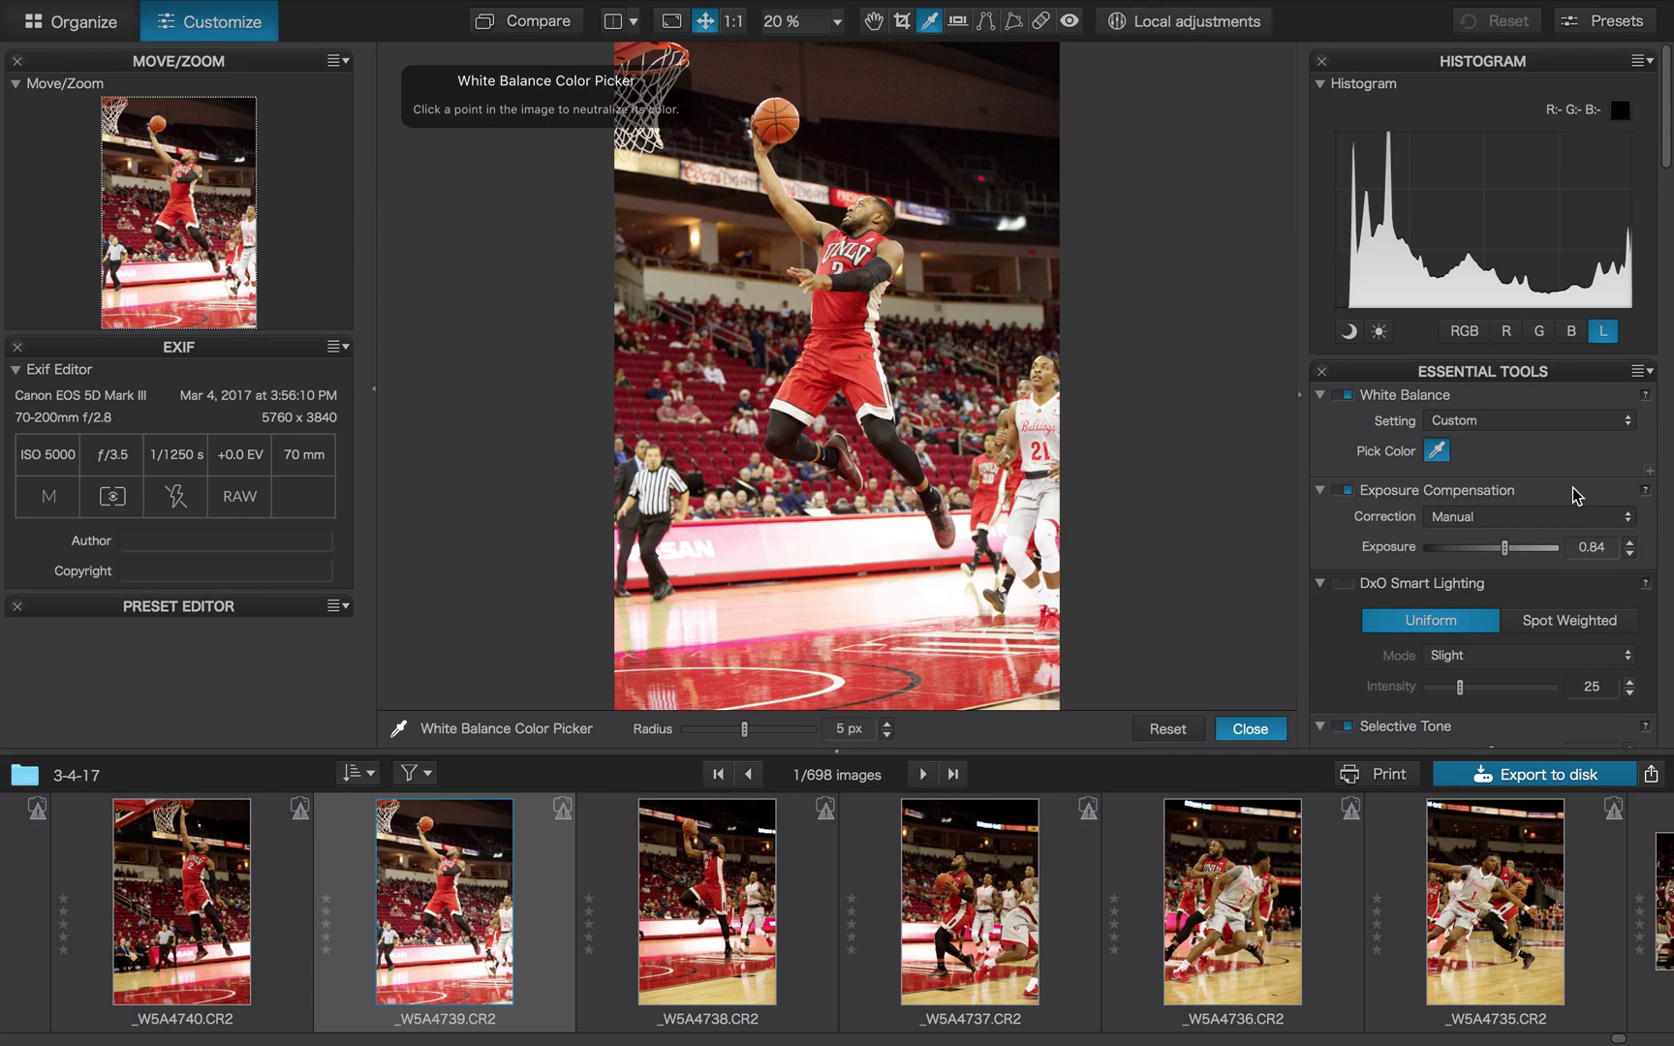